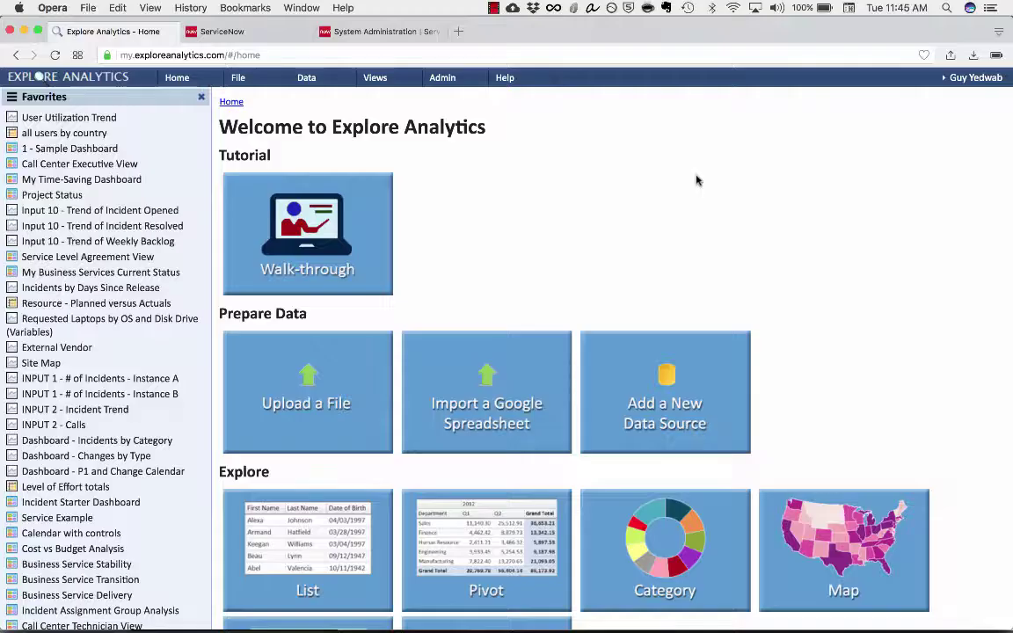
Step: Start a new view on the ServiceNow Group Member [sys_user_grmember] table
{"action": "left_click", "coordinate": [239, 77]}
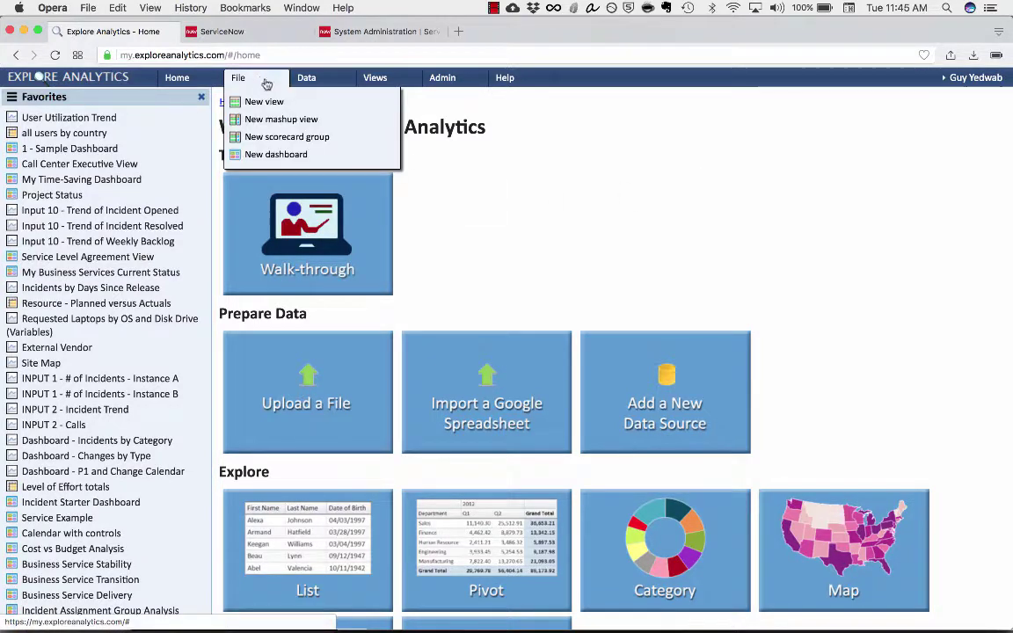
{"action": "left_click", "coordinate": [255, 99]}
{"action": "left_click", "coordinate": [436, 301]}
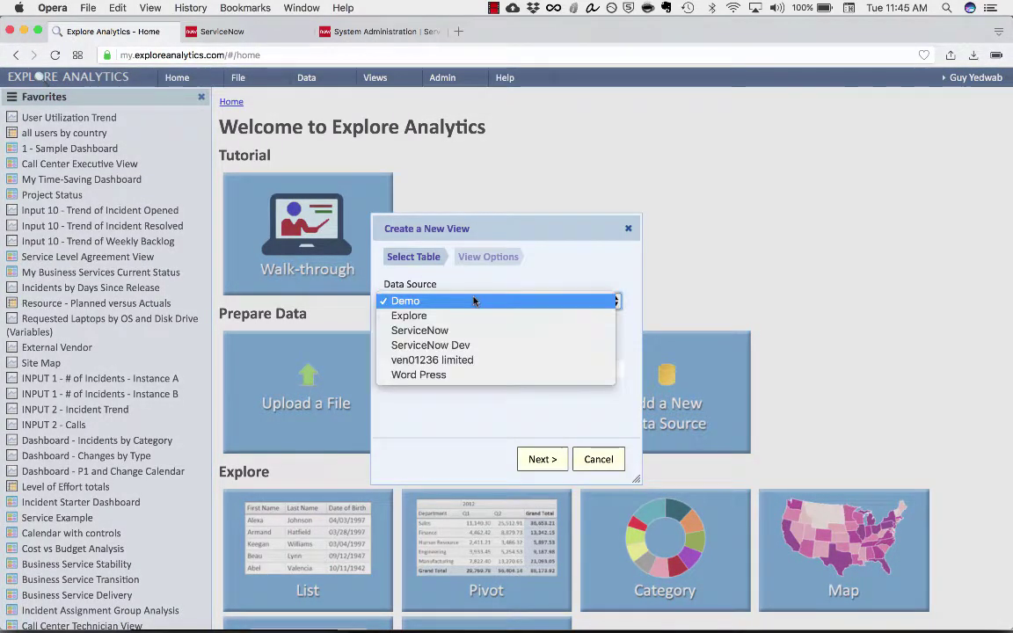
{"action": "left_click", "coordinate": [489, 346]}
{"action": "left_click", "coordinate": [490, 304]}
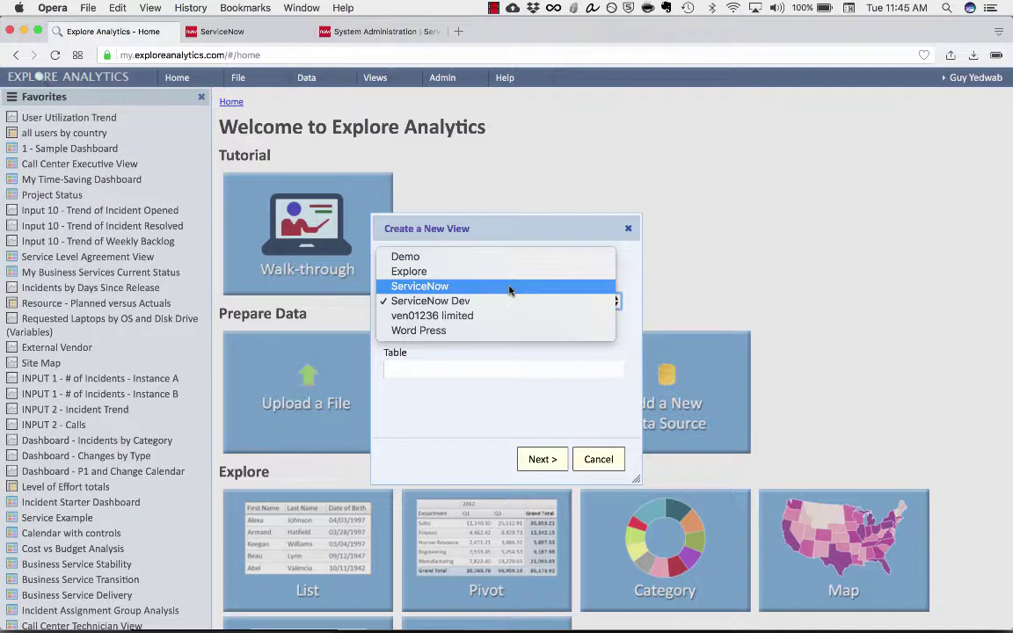
{"action": "left_click", "coordinate": [430, 287]}
{"action": "left_click", "coordinate": [459, 369]}
{"action": "type", "text": "group me"}
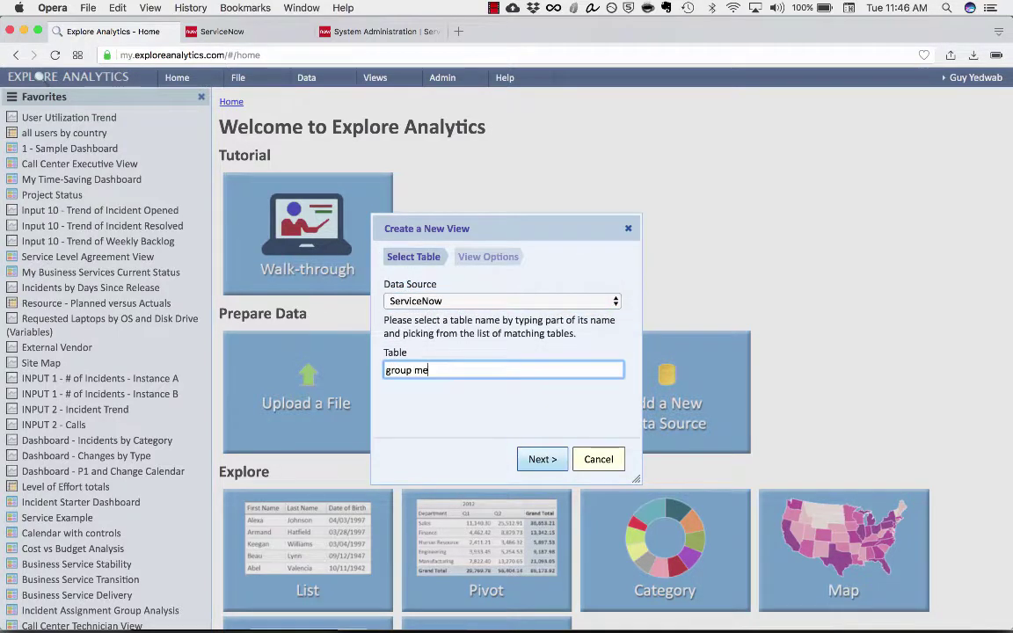
{"action": "type", "text": "mber"}
{"action": "key", "text": "Down"}
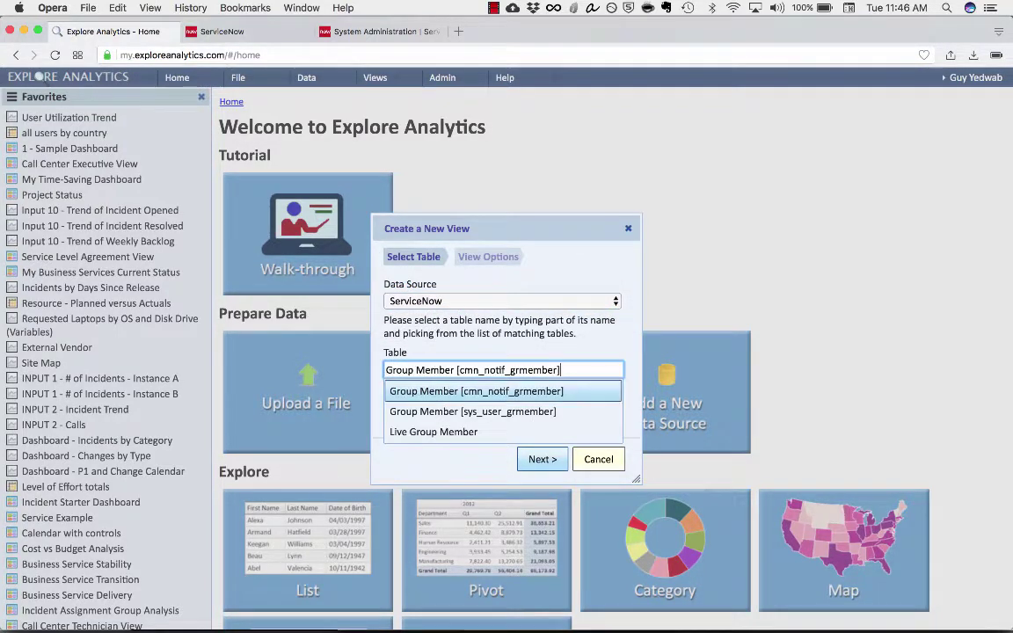
{"action": "key", "text": "Down"}
{"action": "key", "text": "Return"}
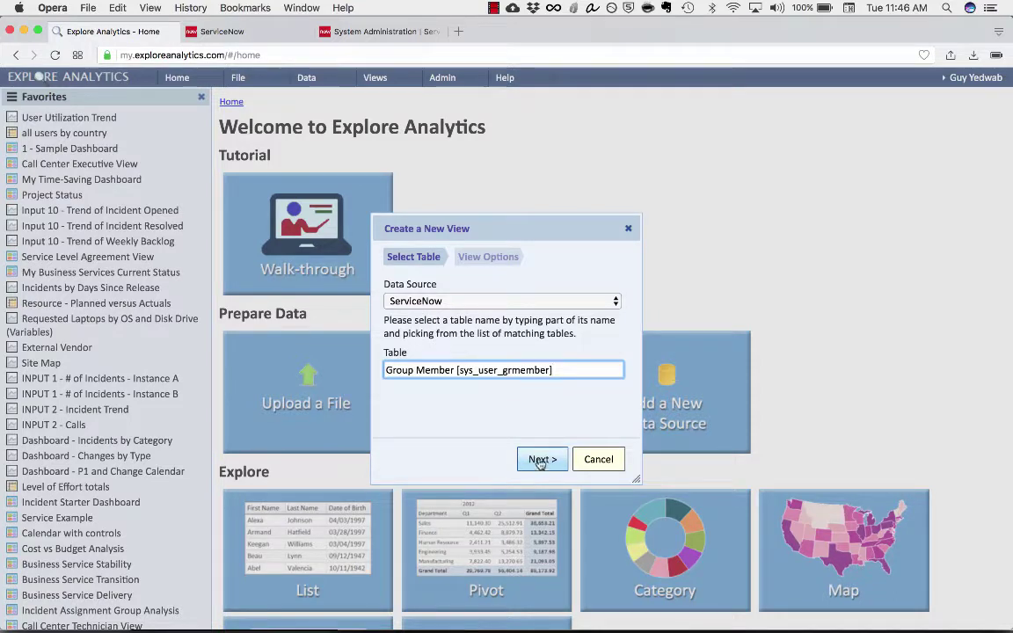
Step: Make it a pivot view named 'Users with Roles' and finish creating it
{"action": "left_click", "coordinate": [536, 459]}
{"action": "left_click", "coordinate": [511, 353]}
{"action": "left_click", "coordinate": [532, 303]}
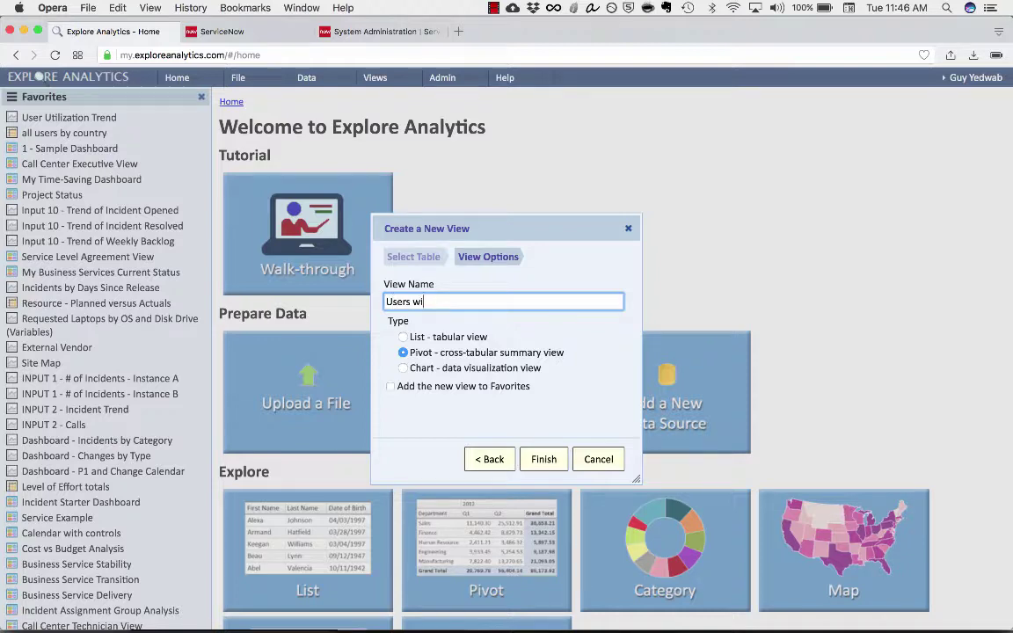
{"action": "type", "text": "Users with Roles"}
{"action": "key", "text": "Return"}
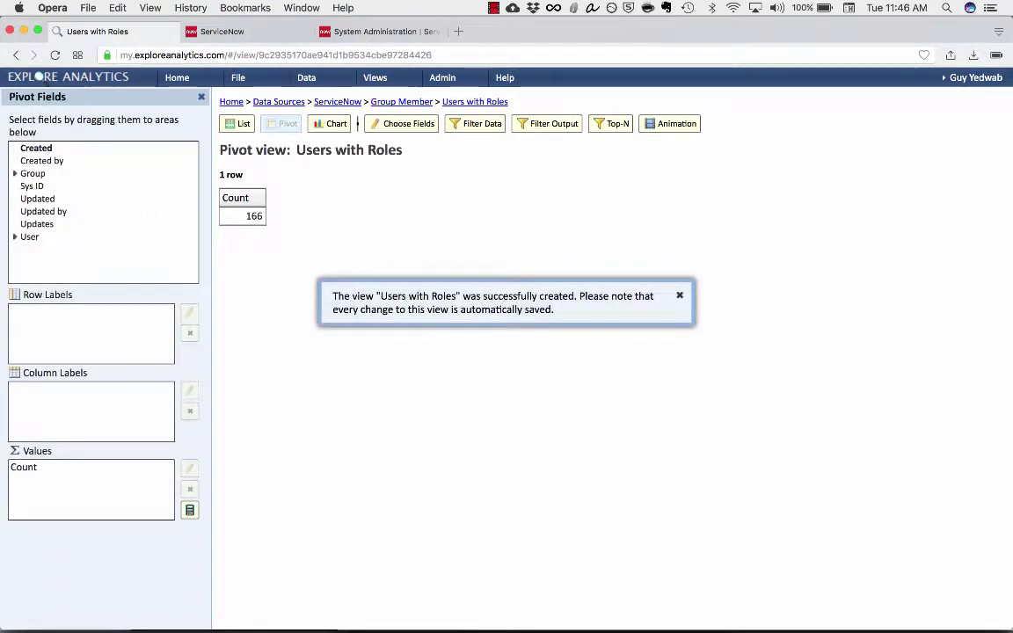
Step: Dismiss the notification, put User in Row Labels and remove the Count value
{"action": "left_click", "coordinate": [679, 295]}
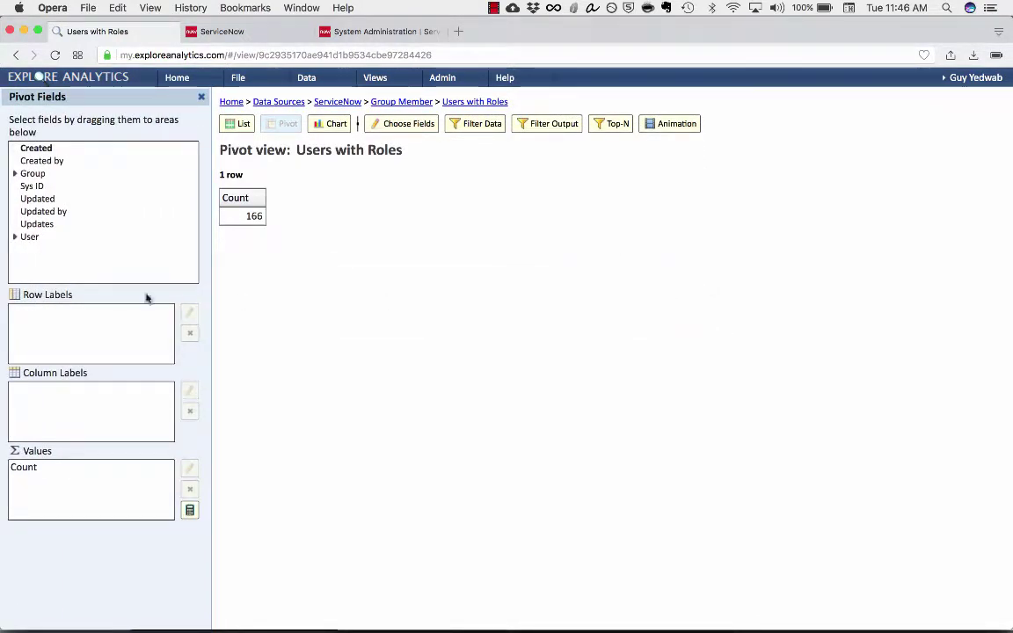
{"action": "left_click_drag", "start_coordinate": [51, 239], "coordinate": [43, 336]}
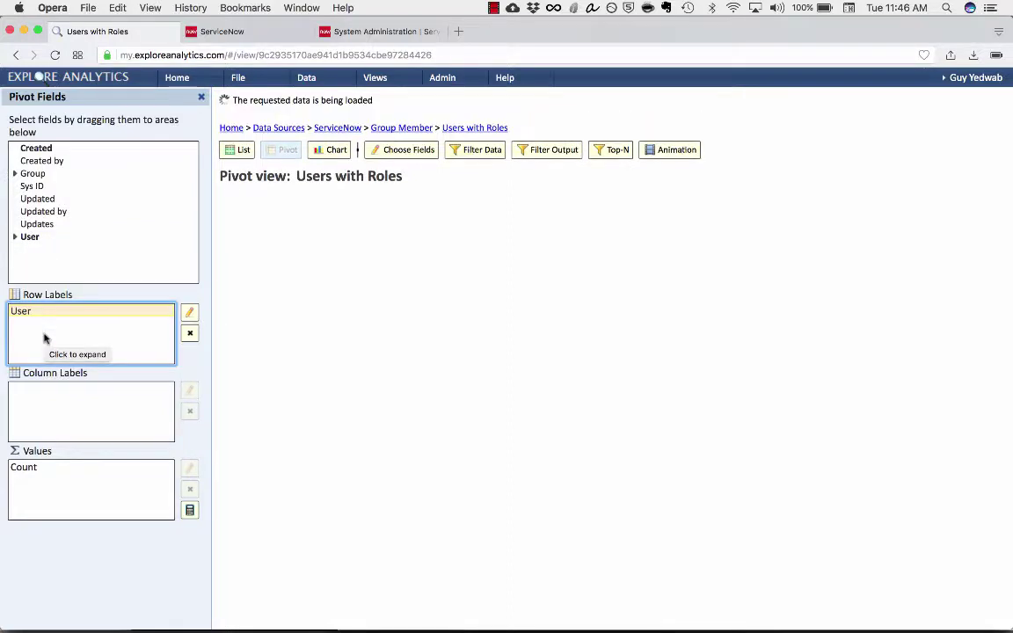
{"action": "left_click", "coordinate": [143, 469]}
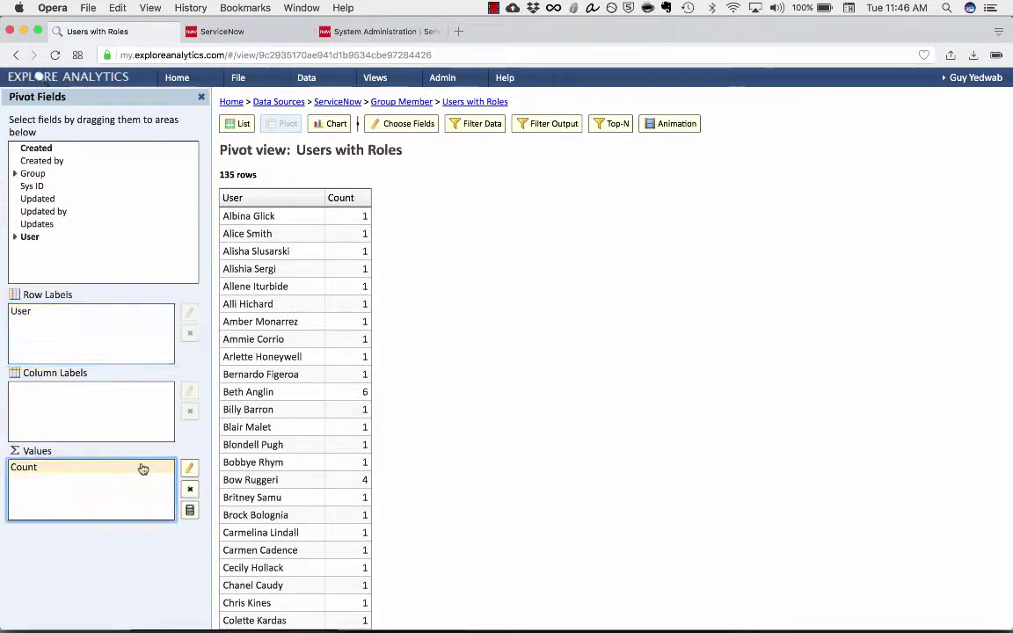
{"action": "left_click", "coordinate": [190, 490]}
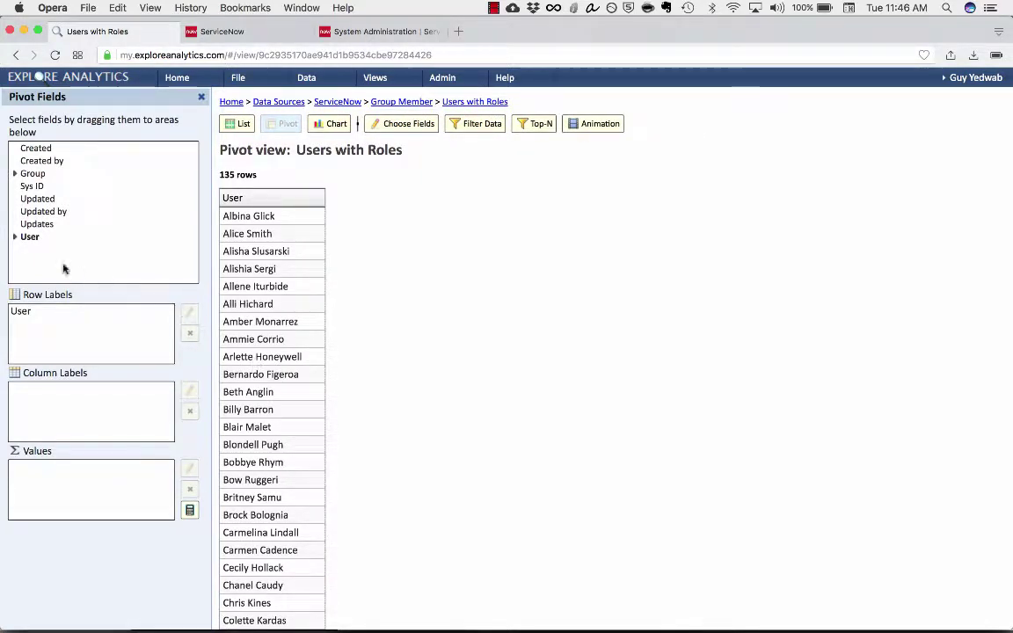
Step: Expand the User field and add User Department as a row label
{"action": "left_click", "coordinate": [14, 237]}
{"action": "scroll", "coordinate": [90, 222], "scroll_direction": "down", "scroll_amount": 3}
{"action": "scroll", "coordinate": [92, 224], "scroll_direction": "down", "scroll_amount": 2}
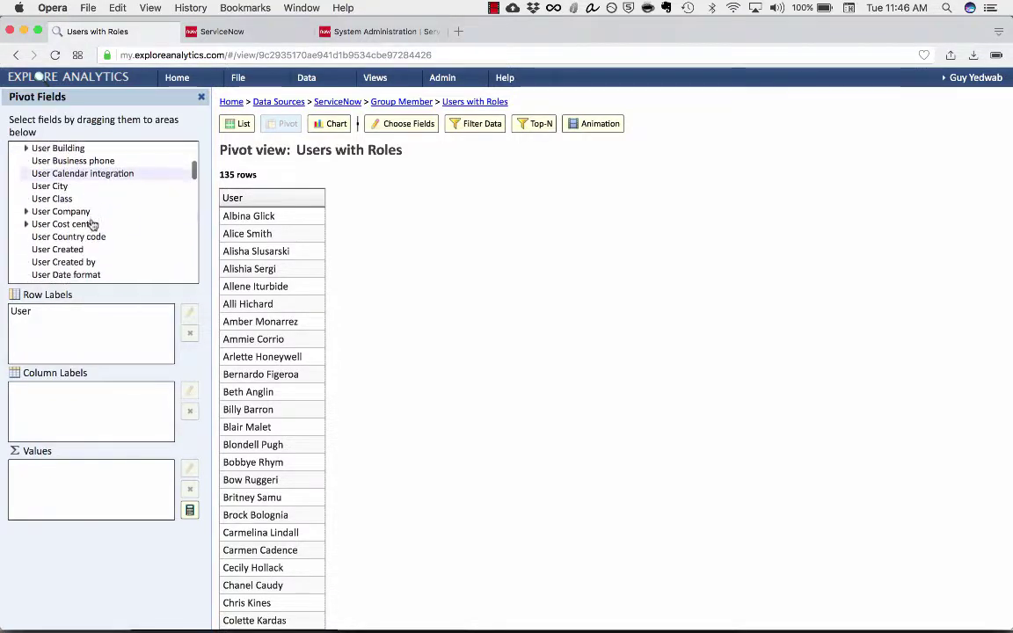
{"action": "scroll", "coordinate": [92, 220], "scroll_direction": "down", "scroll_amount": 1}
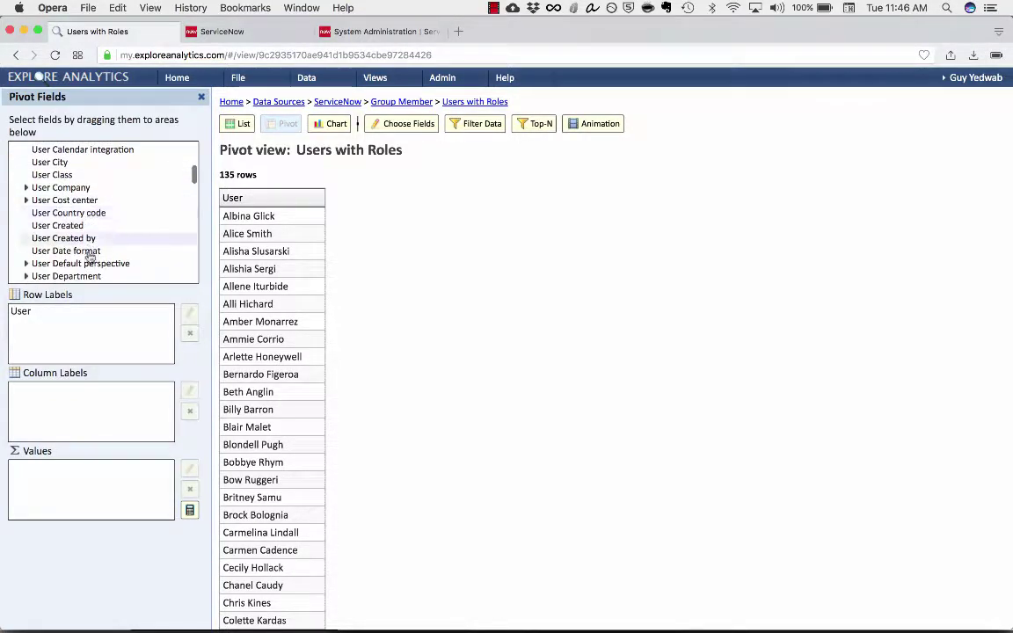
{"action": "scroll", "coordinate": [85, 255], "scroll_direction": "down", "scroll_amount": 2}
{"action": "left_click_drag", "start_coordinate": [86, 233], "coordinate": [54, 344]}
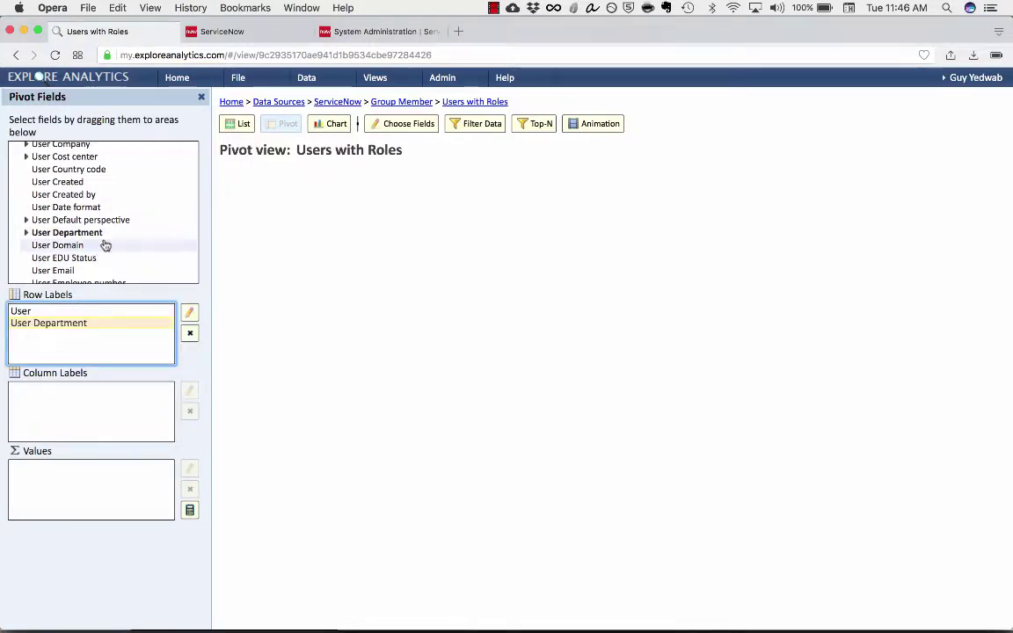
{"action": "scroll", "coordinate": [97, 242], "scroll_direction": "down", "scroll_amount": 5}
{"action": "scroll", "coordinate": [104, 244], "scroll_direction": "down", "scroll_amount": 5}
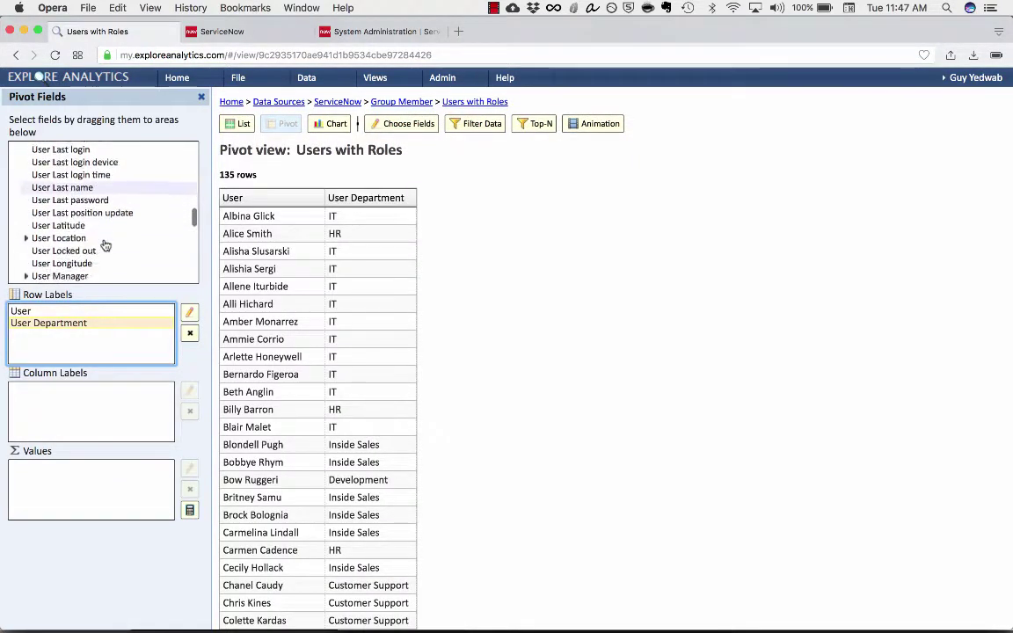
{"action": "scroll", "coordinate": [106, 246], "scroll_direction": "up", "scroll_amount": 2}
{"action": "scroll", "coordinate": [104, 245], "scroll_direction": "up", "scroll_amount": 2}
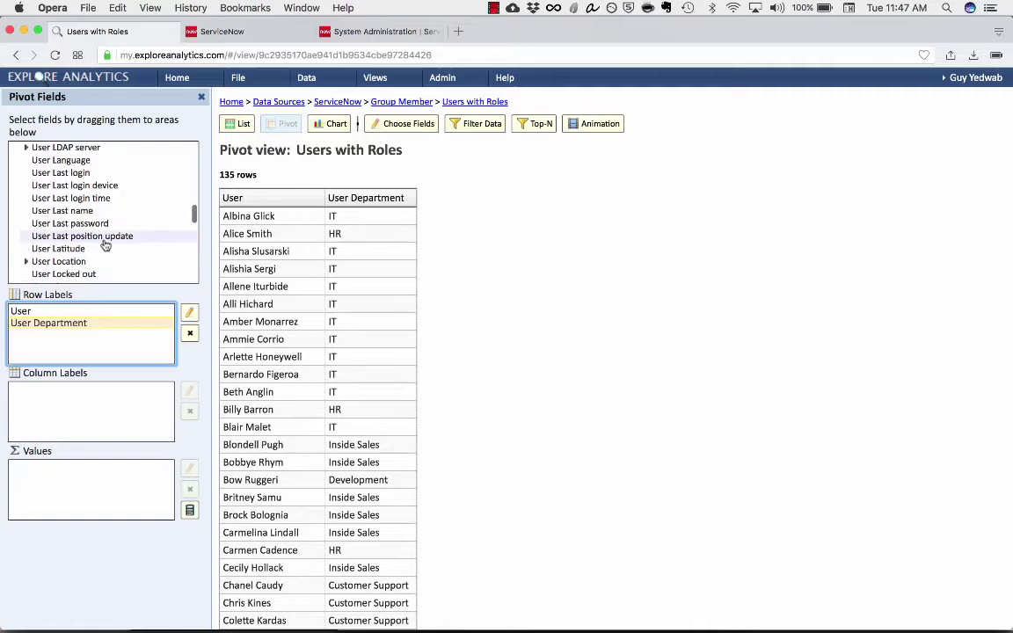
{"action": "scroll", "coordinate": [75, 219], "scroll_direction": "down", "scroll_amount": 1}
Step: Add User Location Country as a row label, collapse the fields and widen its column
{"action": "left_click", "coordinate": [27, 253]}
{"action": "scroll", "coordinate": [76, 263], "scroll_direction": "down", "scroll_amount": 3}
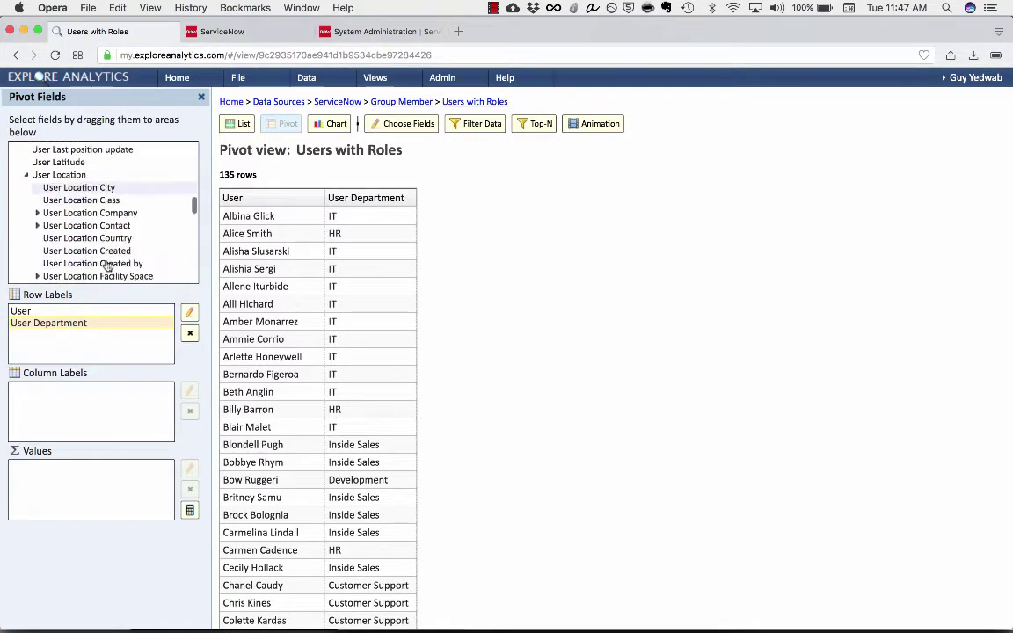
{"action": "left_click_drag", "start_coordinate": [129, 234], "coordinate": [61, 353]}
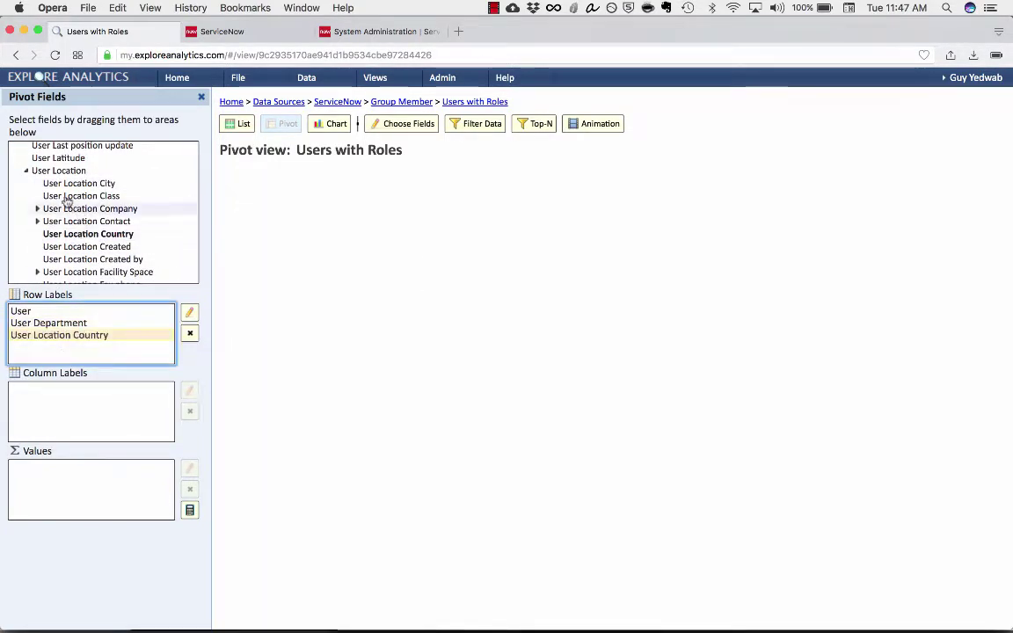
{"action": "left_click", "coordinate": [25, 170]}
{"action": "scroll", "coordinate": [29, 175], "scroll_direction": "up", "scroll_amount": 8}
{"action": "scroll", "coordinate": [27, 178], "scroll_direction": "up", "scroll_amount": 5}
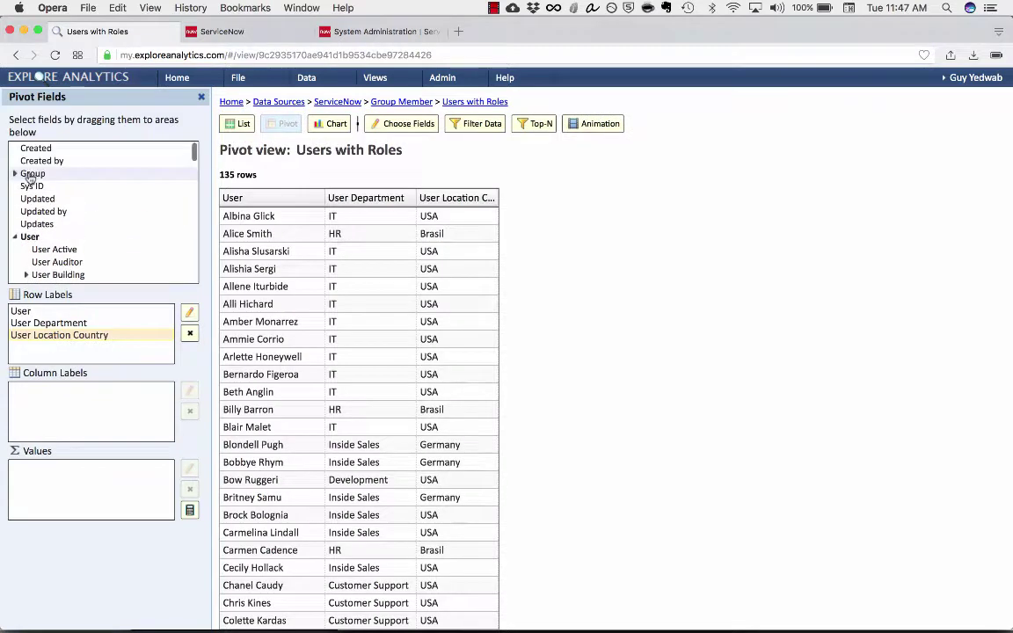
{"action": "left_click", "coordinate": [14, 237]}
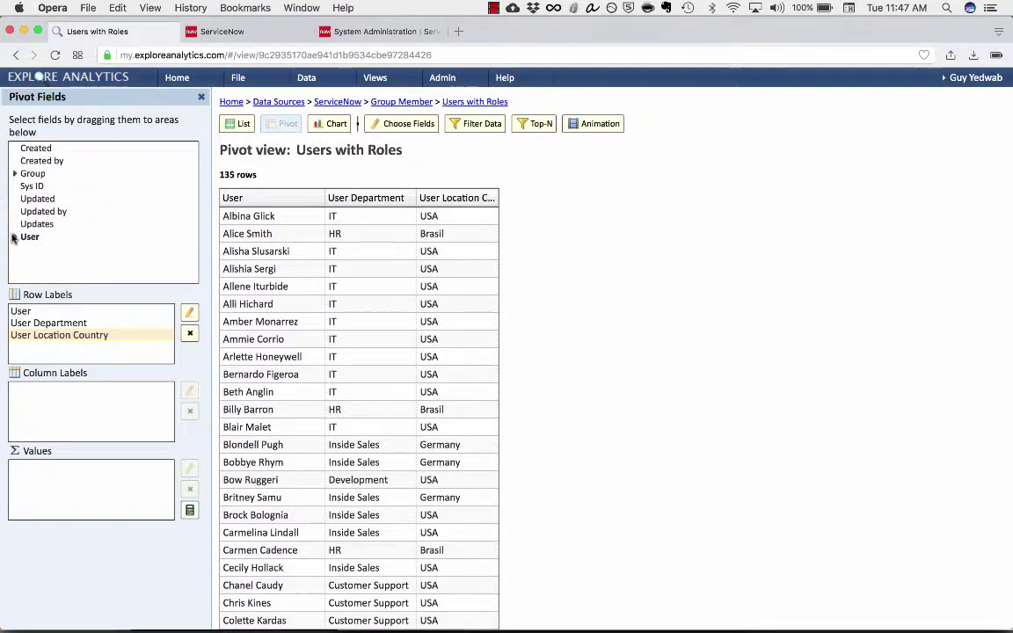
{"action": "double_click", "coordinate": [498, 199]}
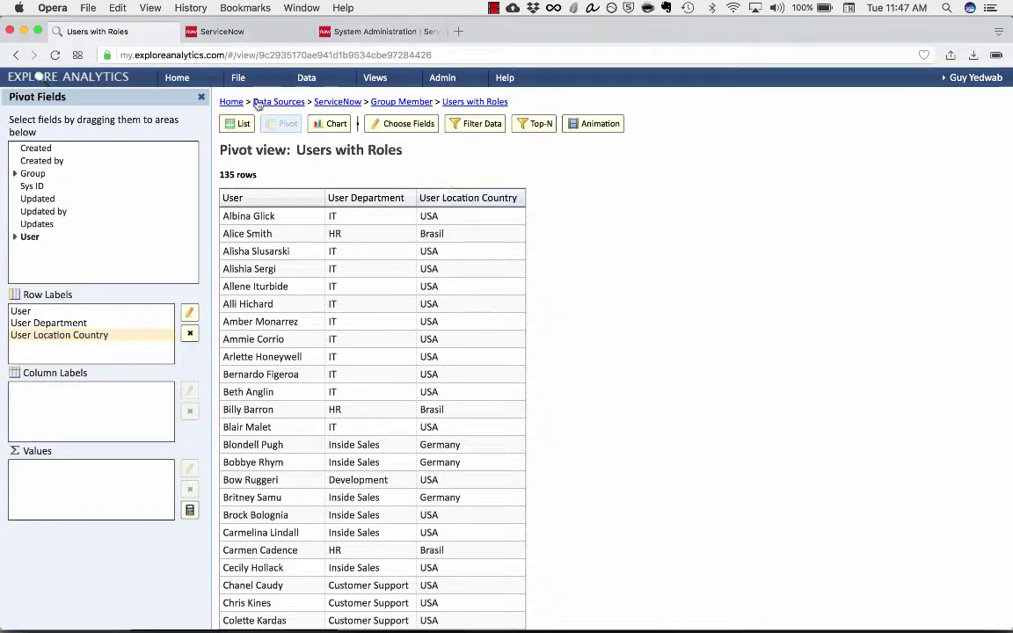
Step: Create a composite view on Users with Roles named 'ITIL Users'
{"action": "left_click", "coordinate": [237, 80]}
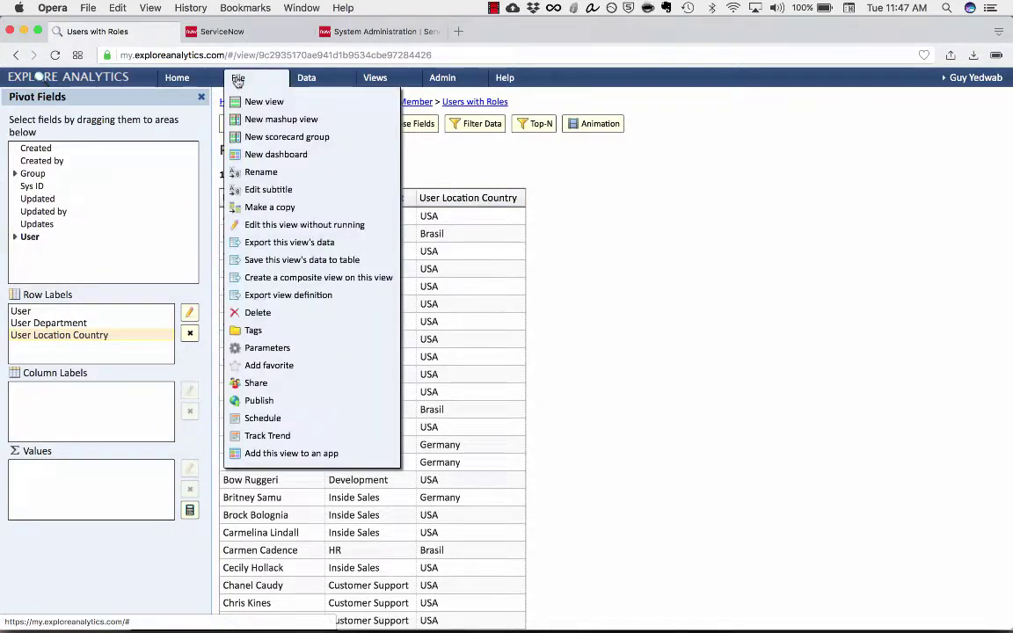
{"action": "left_click", "coordinate": [260, 280]}
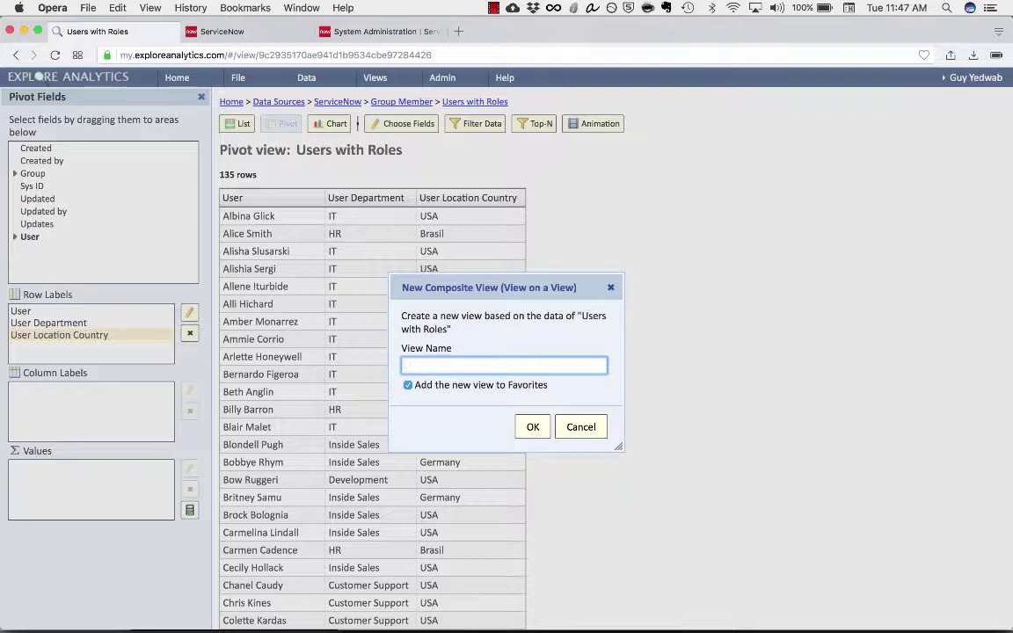
{"action": "type", "text": "ITIL US"}
{"action": "key", "text": "BackSpace"}
{"action": "type", "text": "sers"}
{"action": "key", "text": "Return"}
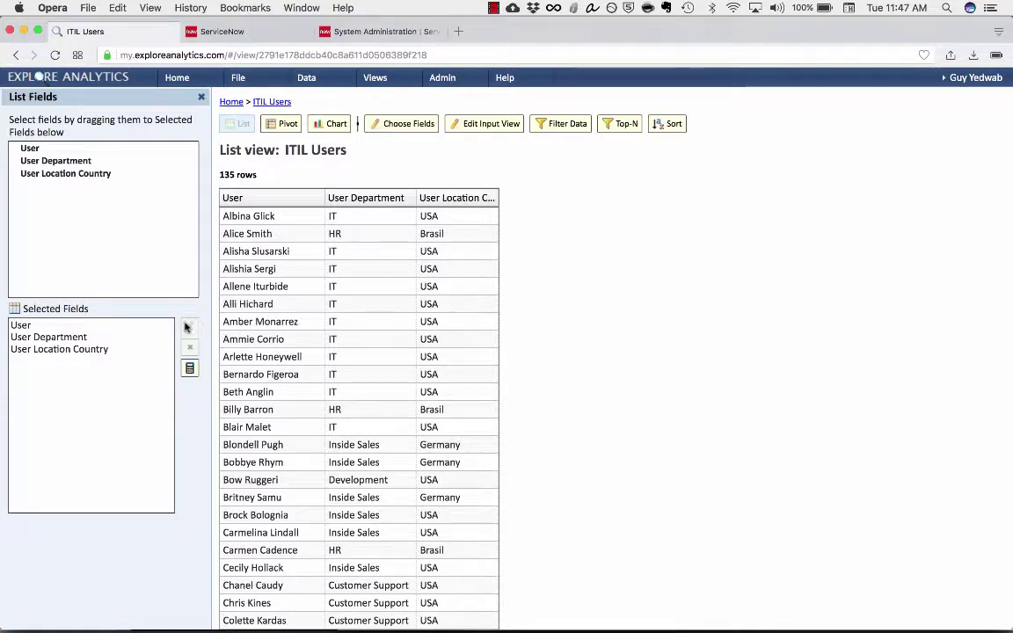
Step: Switch to a pivot grouped by User Department, relabelled 'Department'
{"action": "left_click", "coordinate": [286, 124]}
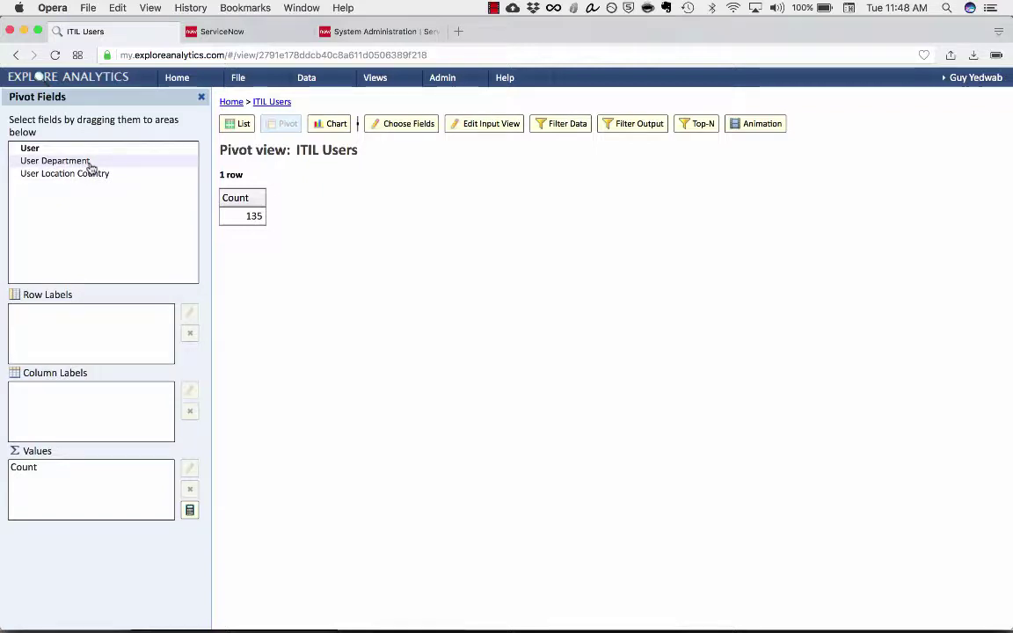
{"action": "left_click_drag", "start_coordinate": [88, 167], "coordinate": [80, 327]}
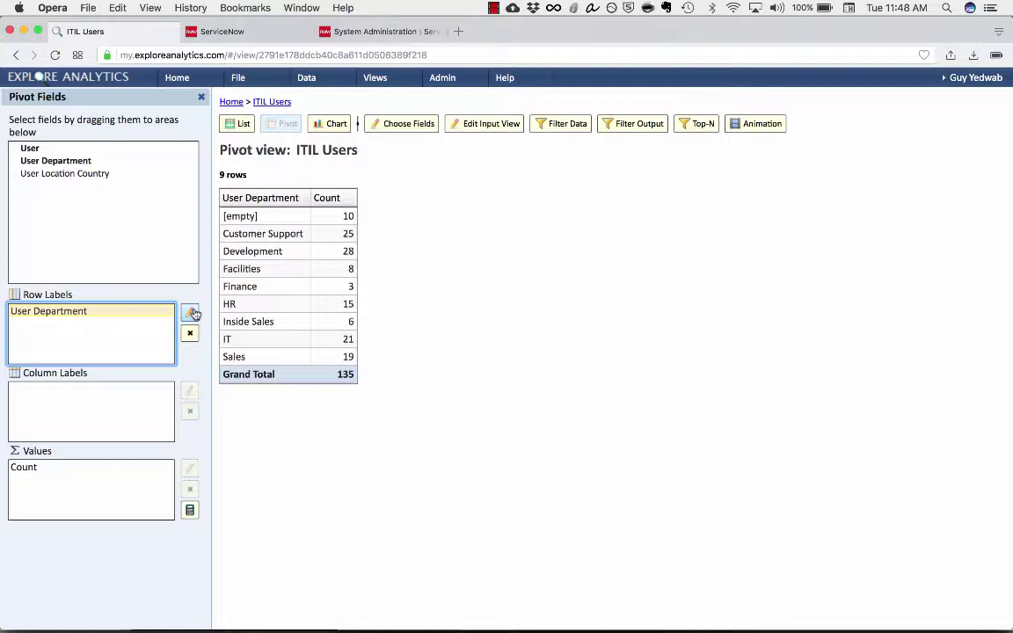
{"action": "left_click", "coordinate": [192, 313]}
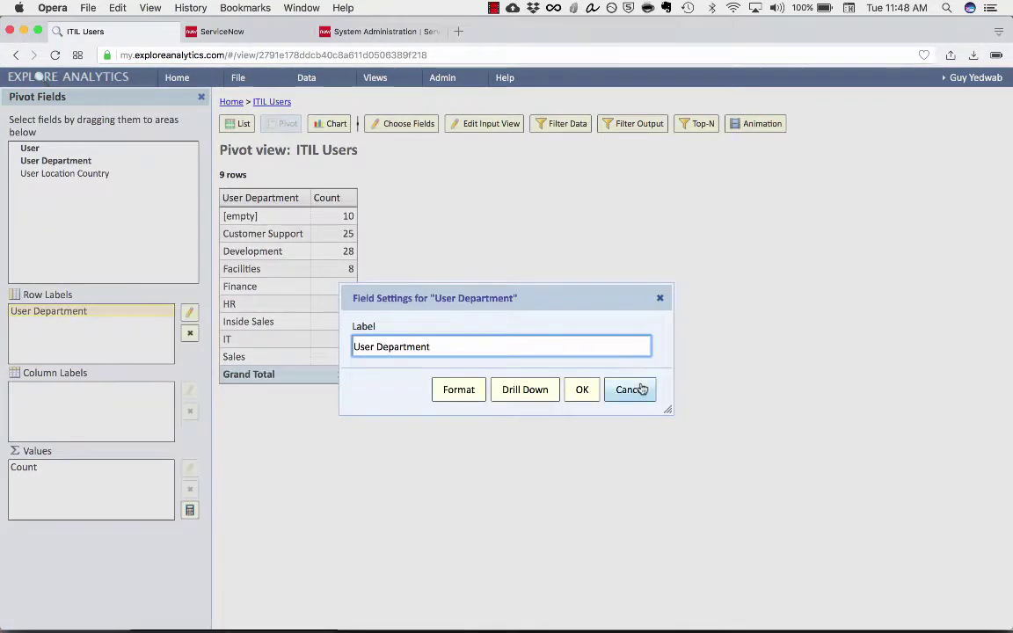
{"action": "left_click_drag", "start_coordinate": [381, 346], "coordinate": [352, 346]}
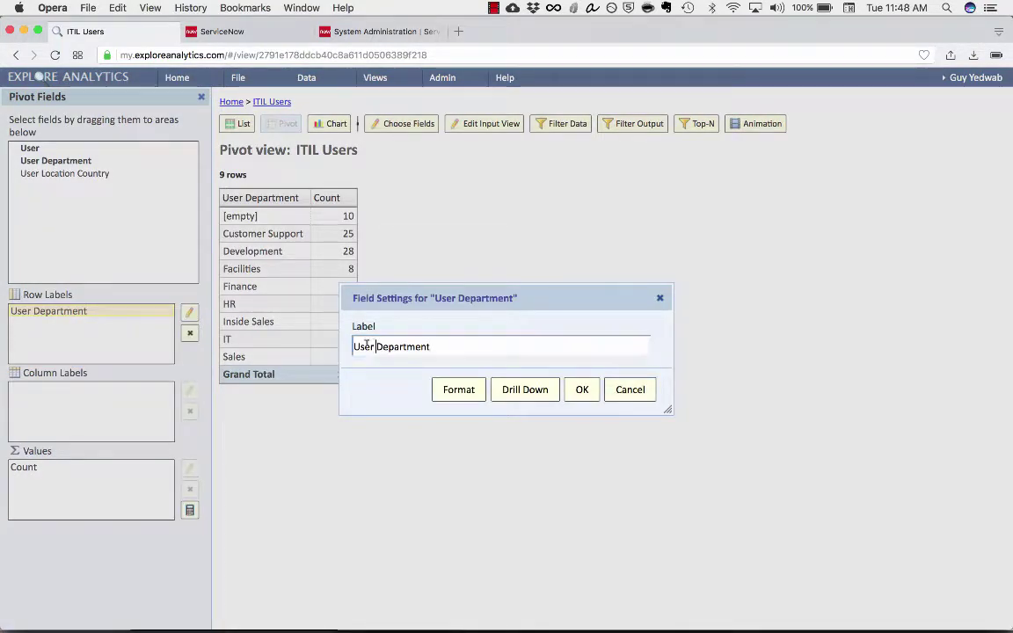
{"action": "key", "text": "BackSpace"}
{"action": "key", "text": "Return"}
Step: Rename the Count value to 'Users with Roles' and widen its column to show the header
{"action": "left_click", "coordinate": [115, 468]}
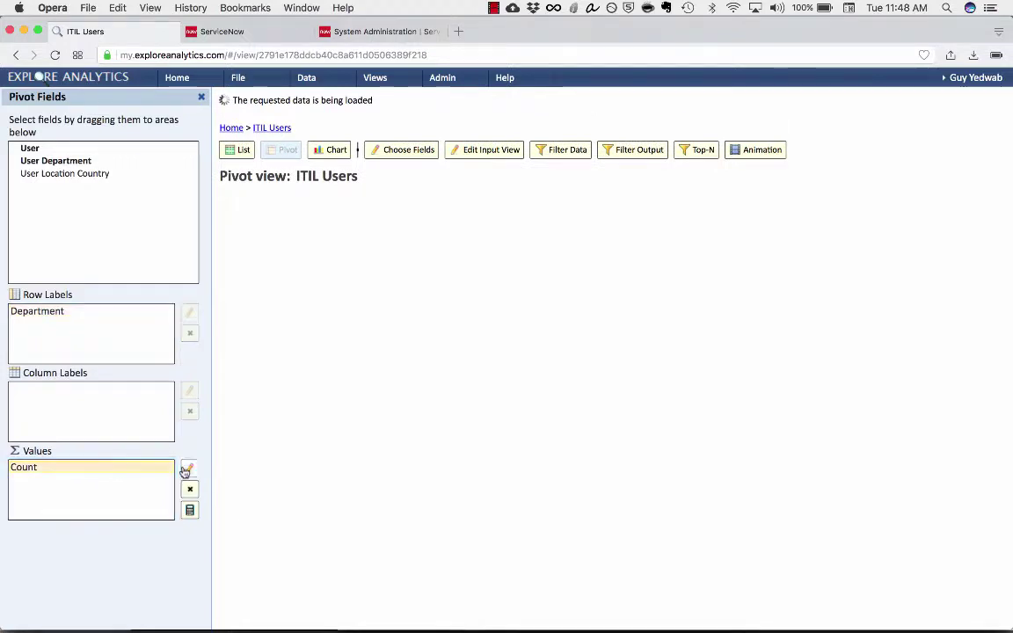
{"action": "left_click", "coordinate": [189, 468]}
{"action": "double_click", "coordinate": [449, 340]}
{"action": "type", "text": "Users with Roles"}
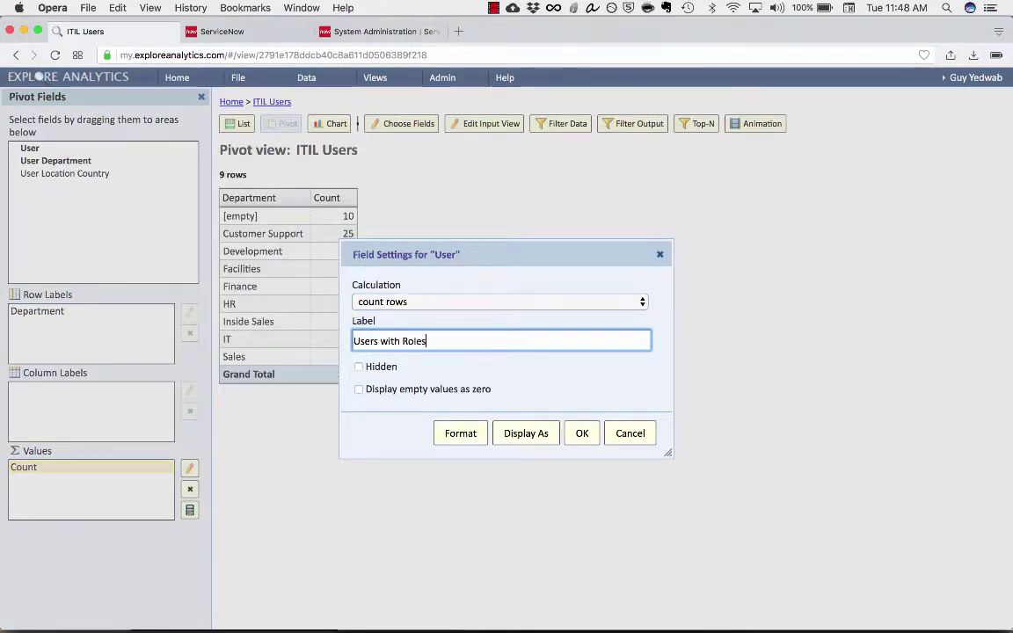
{"action": "key", "text": "Return"}
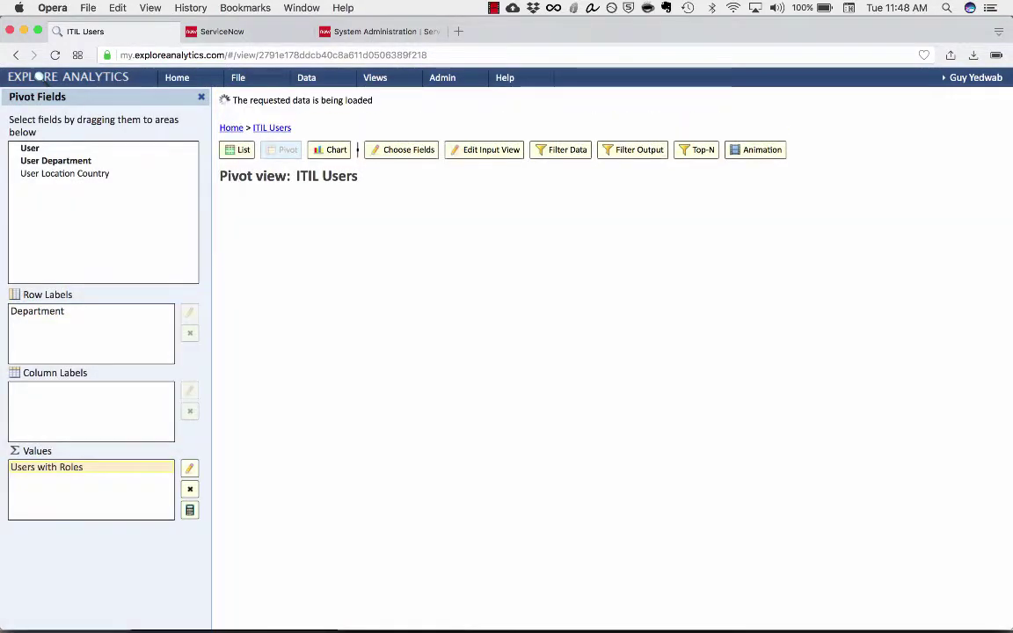
{"action": "double_click", "coordinate": [357, 198]}
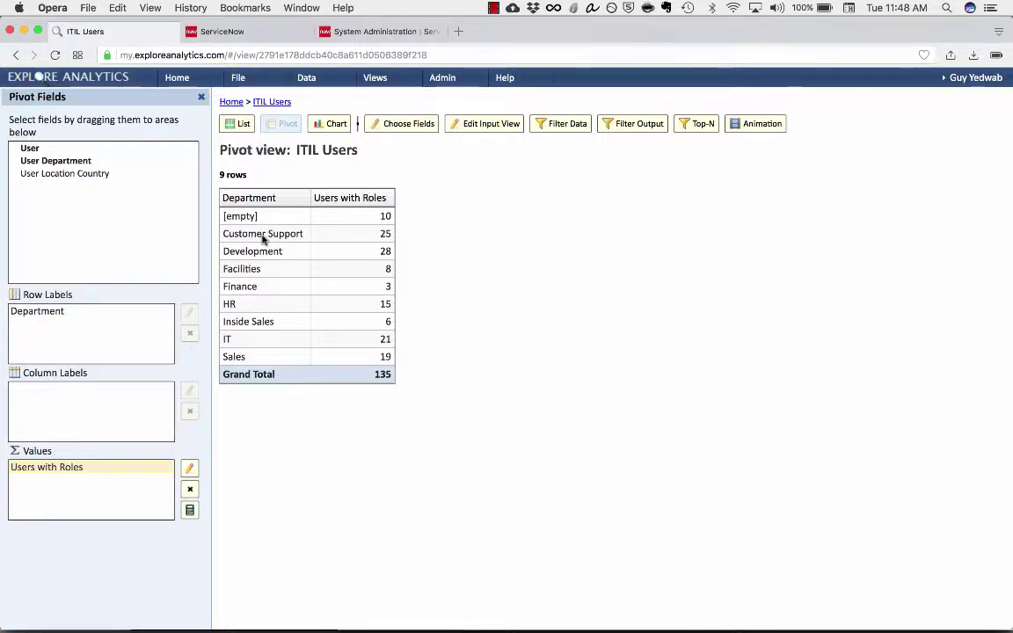
Step: Replace the Department row grouping with User Location Country, relabelled 'Country'
{"action": "left_click", "coordinate": [127, 317]}
{"action": "left_click", "coordinate": [189, 333]}
{"action": "left_click_drag", "start_coordinate": [88, 173], "coordinate": [88, 325]}
{"action": "left_click", "coordinate": [187, 314]}
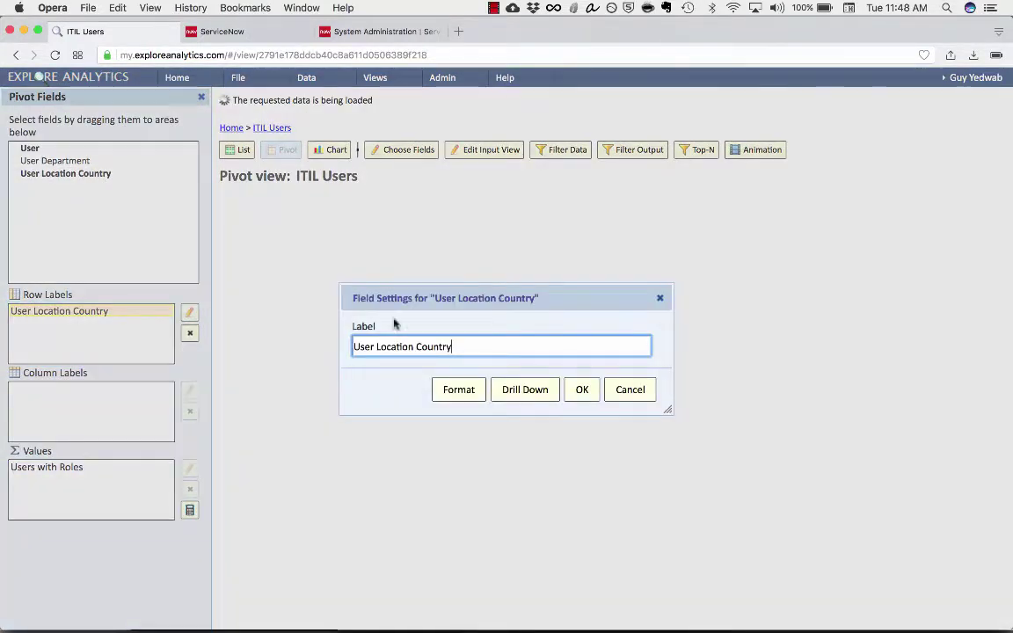
{"action": "left_click_drag", "start_coordinate": [417, 345], "coordinate": [324, 344]}
{"action": "key", "text": "BackSpace"}
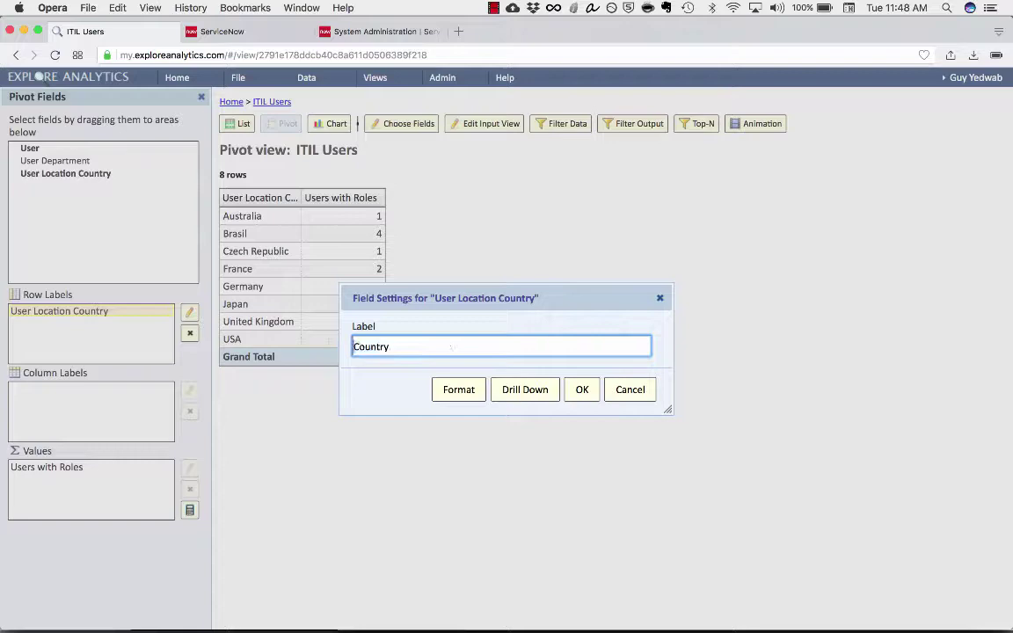
{"action": "key", "text": "Return"}
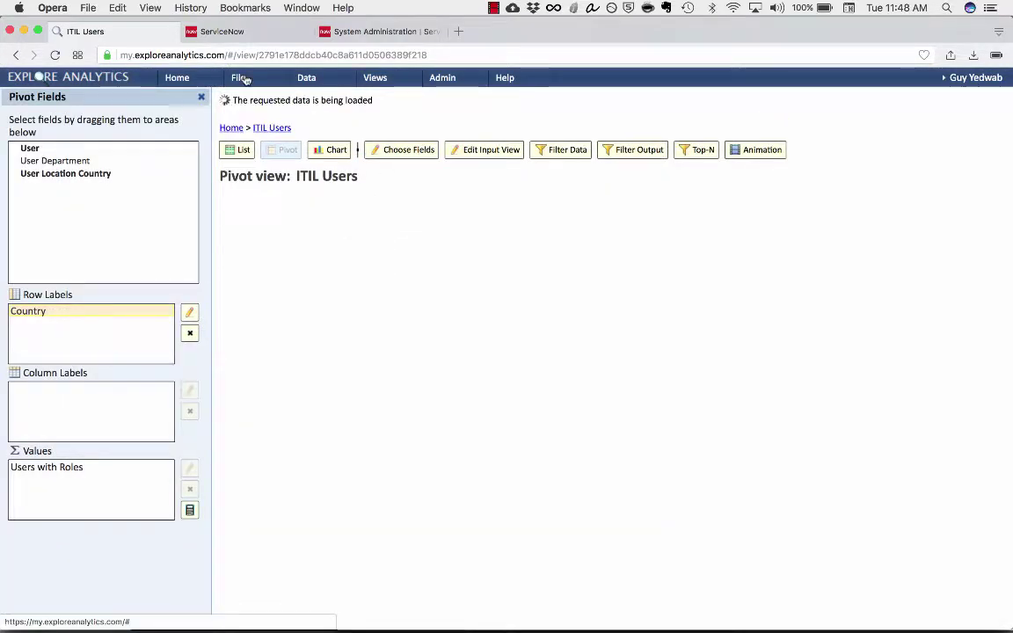
Step: Start a new mashup of ITIL Users and all users by country, and begin typing its name
{"action": "left_click", "coordinate": [239, 78]}
{"action": "left_click", "coordinate": [264, 119]}
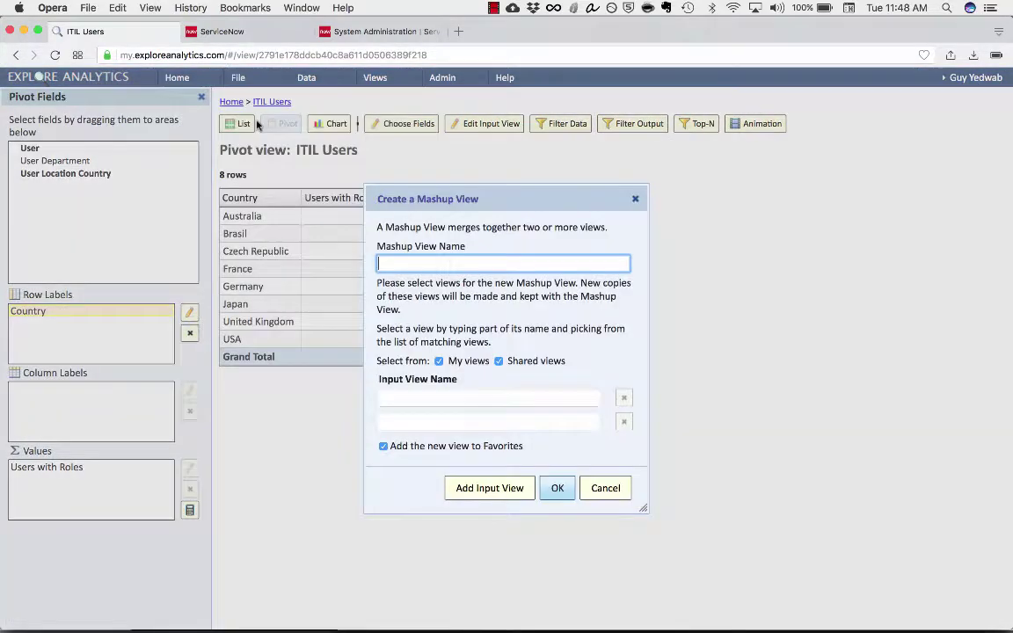
{"action": "left_click", "coordinate": [470, 397]}
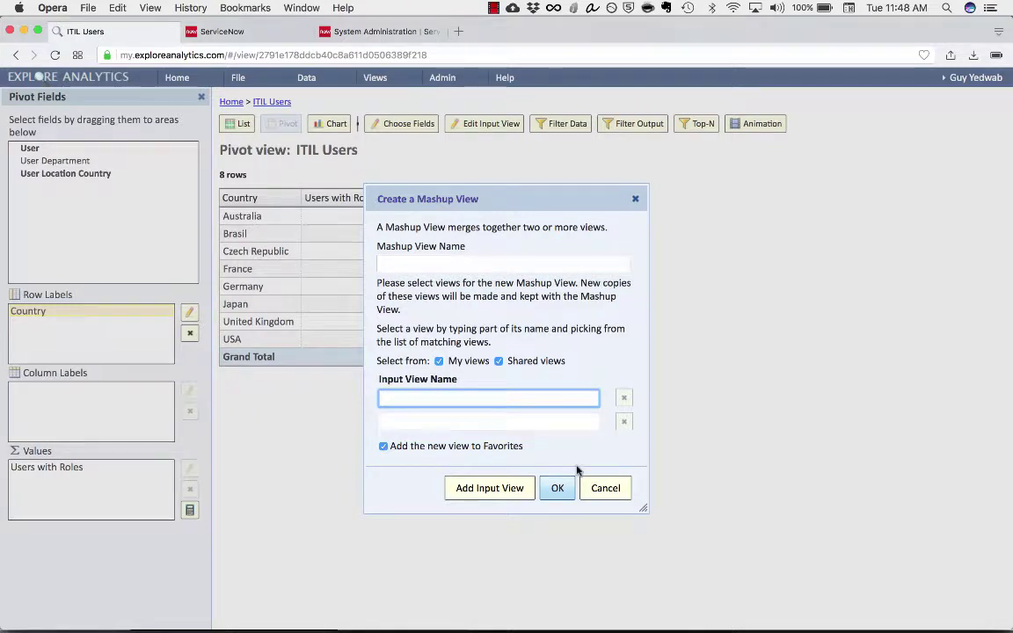
{"action": "type", "text": "itil"}
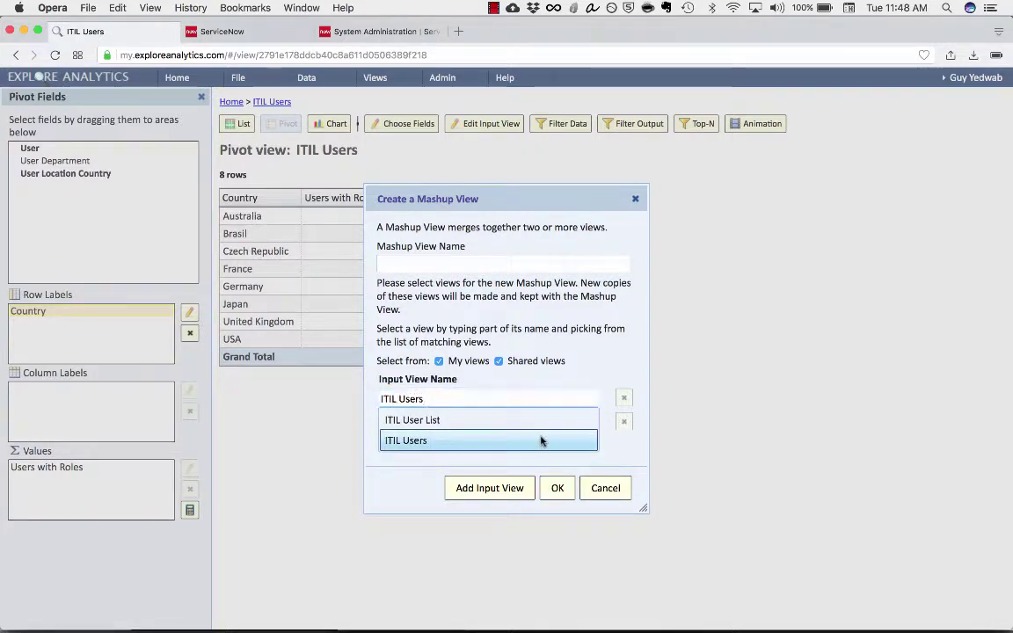
{"action": "left_click", "coordinate": [540, 440]}
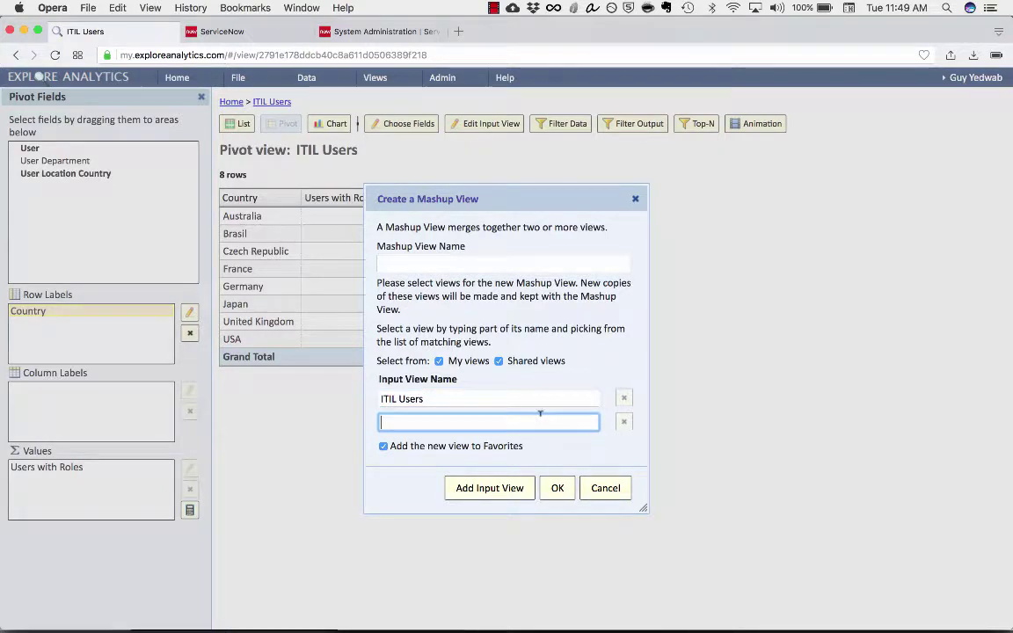
{"action": "type", "text": "all us"}
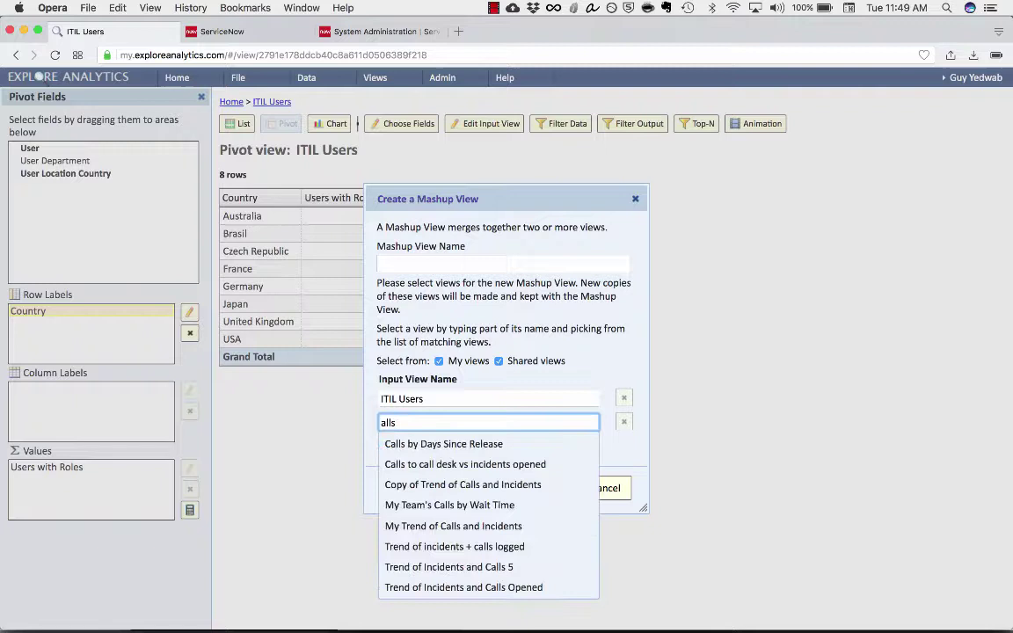
{"action": "type", "text": "ers"}
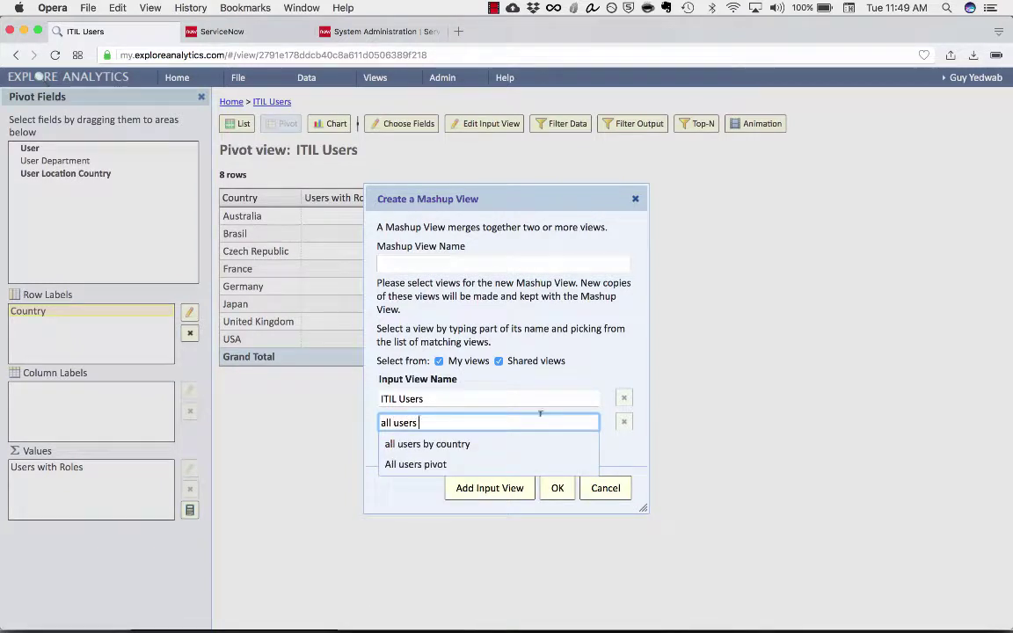
{"action": "key", "text": "Down"}
{"action": "key", "text": "Return"}
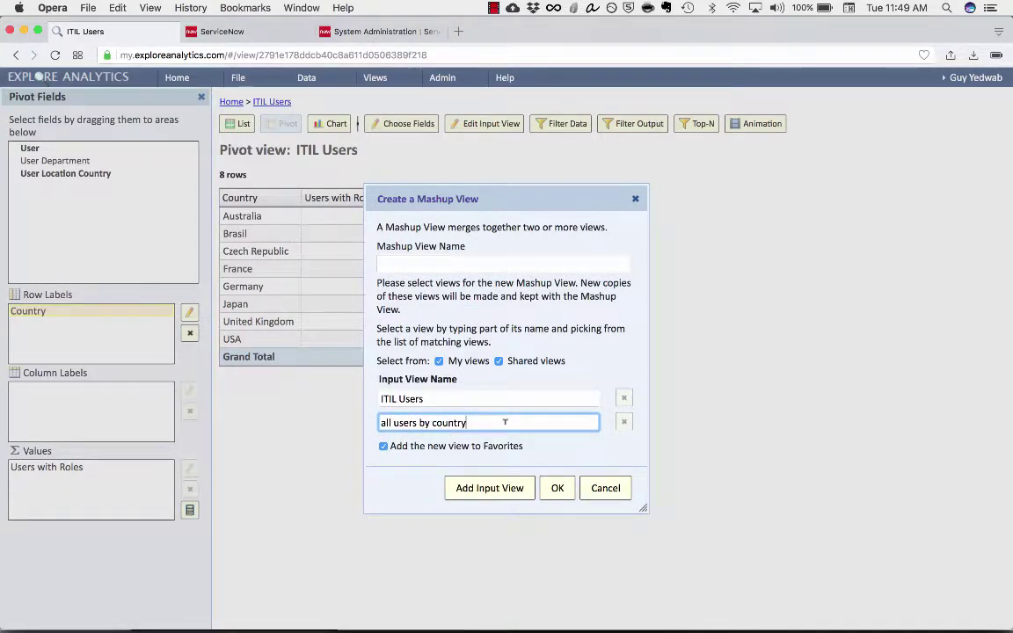
{"action": "left_click", "coordinate": [500, 256]}
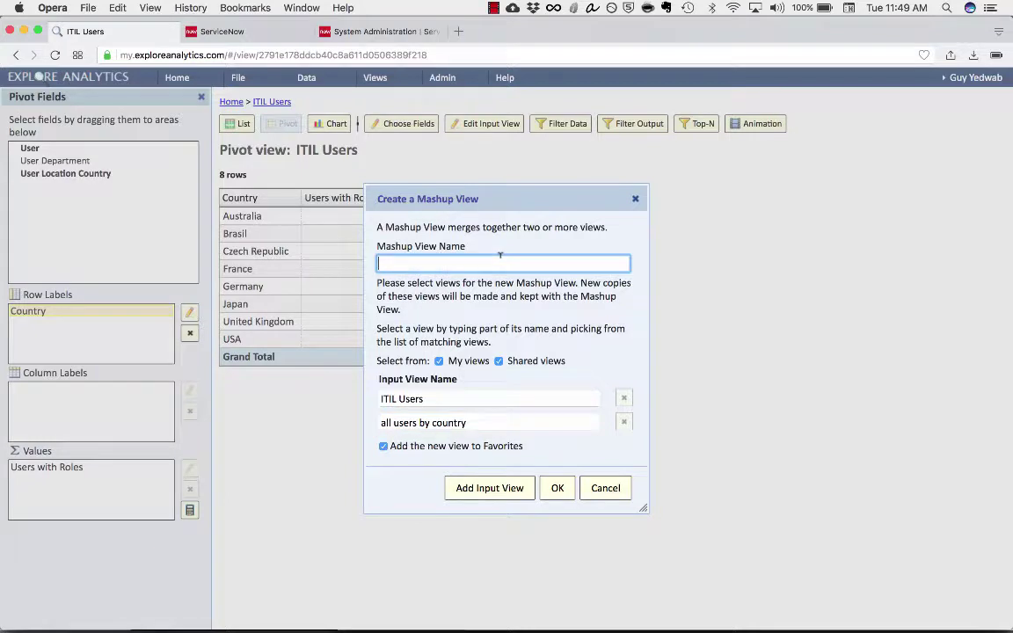
{"action": "type", "text": "U"}
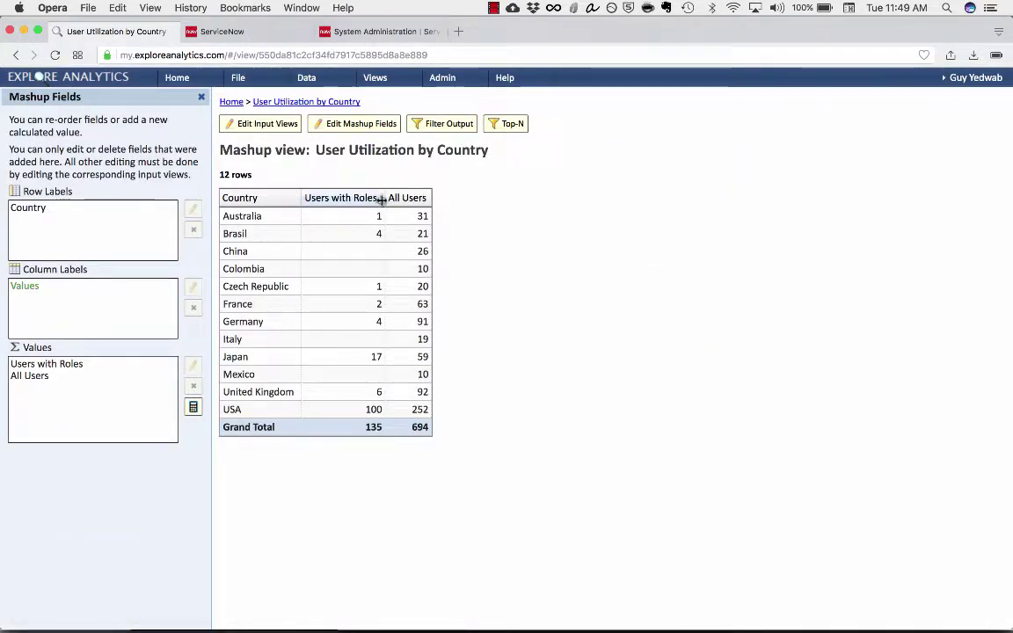
Step: Widen the All Users column of the User Utilization by Country mashup
{"action": "left_click_drag", "start_coordinate": [425, 197], "coordinate": [429, 197]}
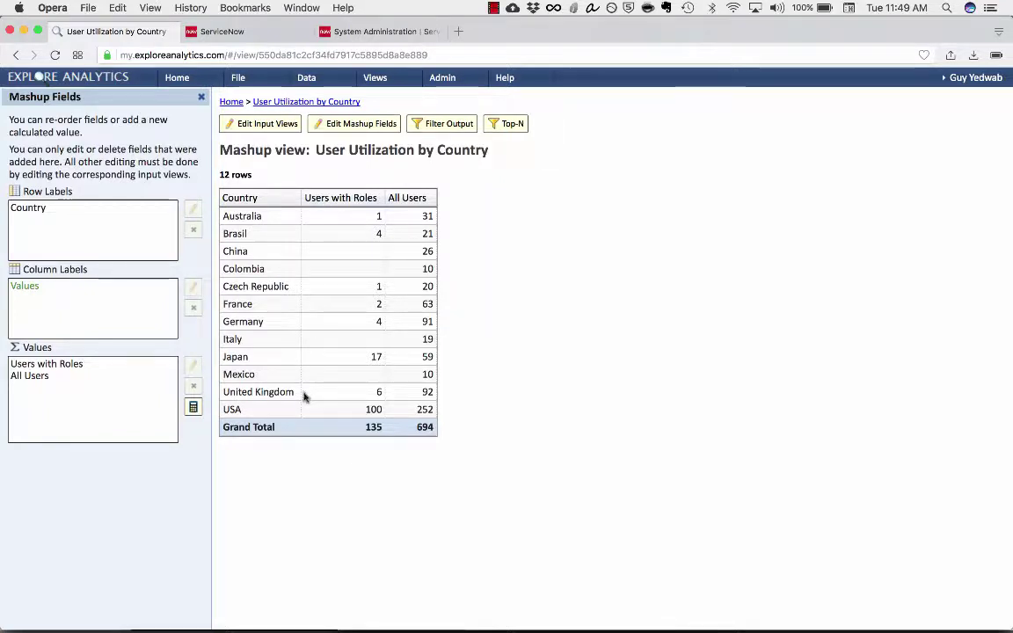
Step: Build a calculated value of All Users minus Users with Roles
{"action": "left_click", "coordinate": [193, 408]}
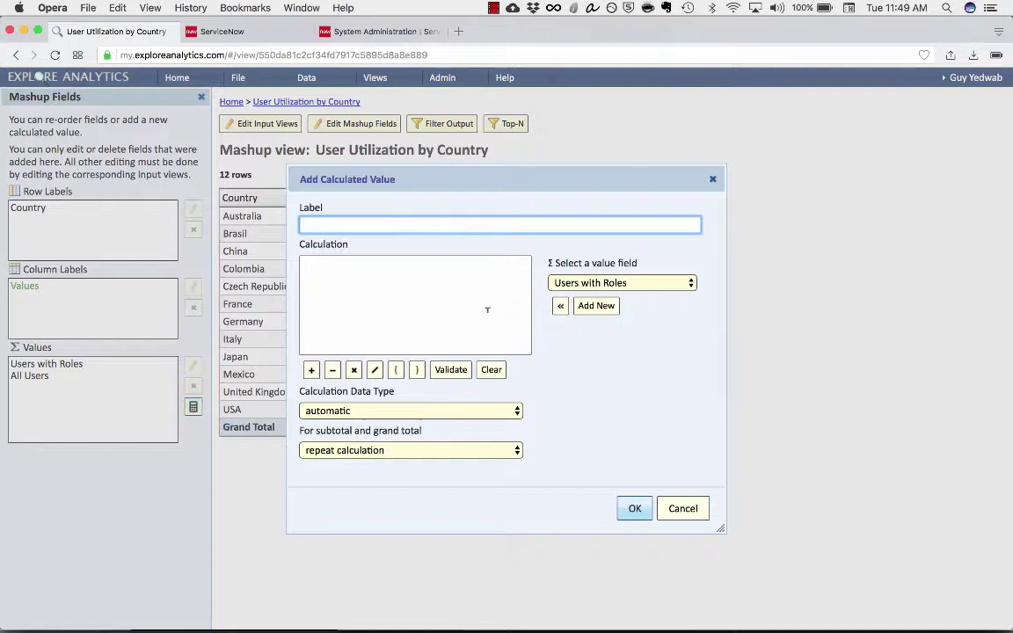
{"action": "left_click", "coordinate": [601, 282]}
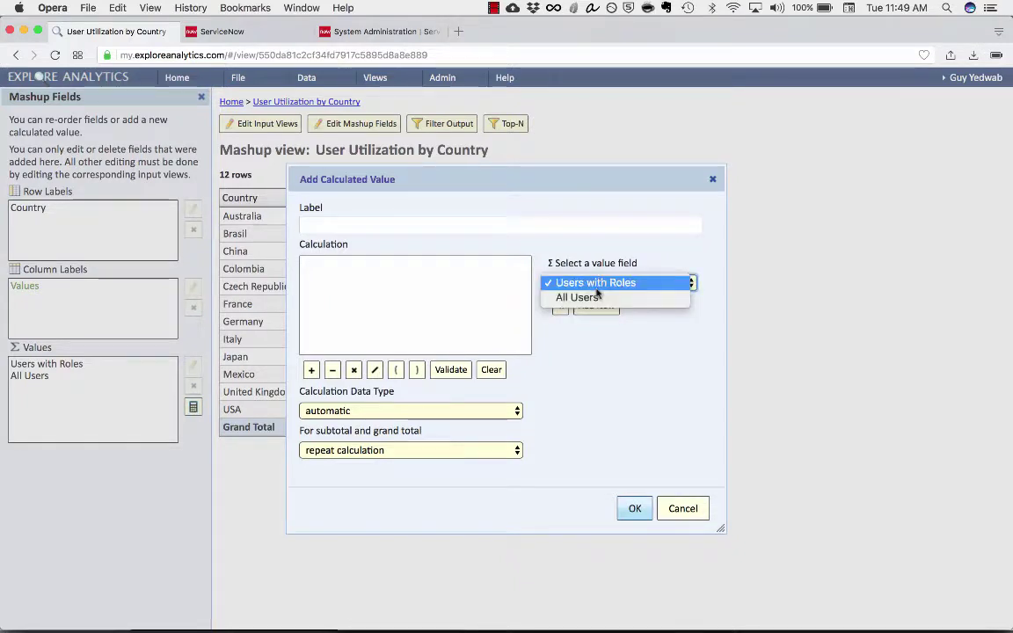
{"action": "left_click", "coordinate": [598, 296]}
{"action": "left_click", "coordinate": [559, 307]}
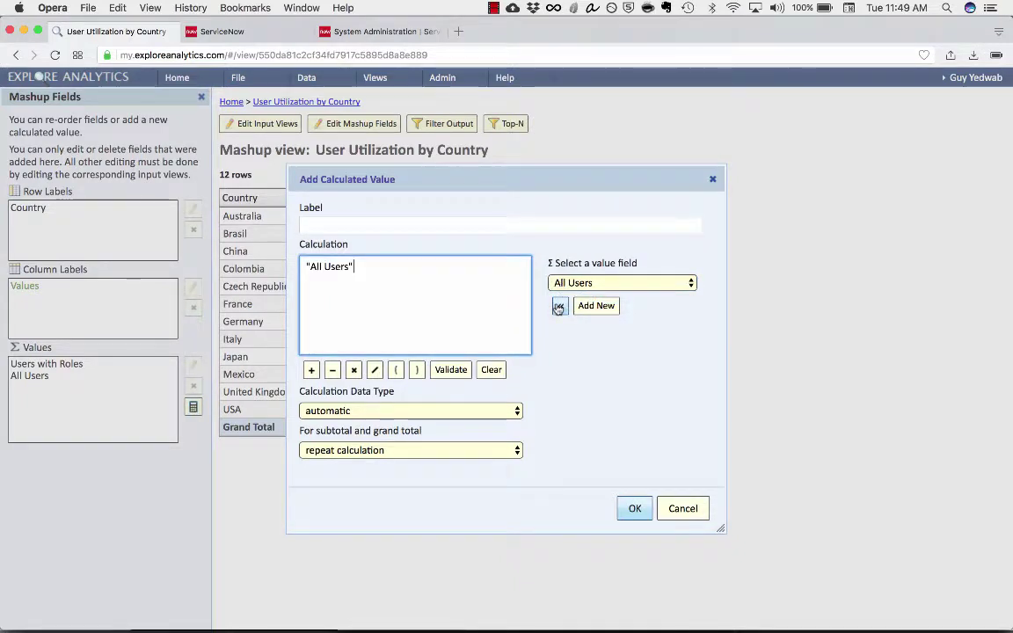
{"action": "left_click", "coordinate": [580, 282]}
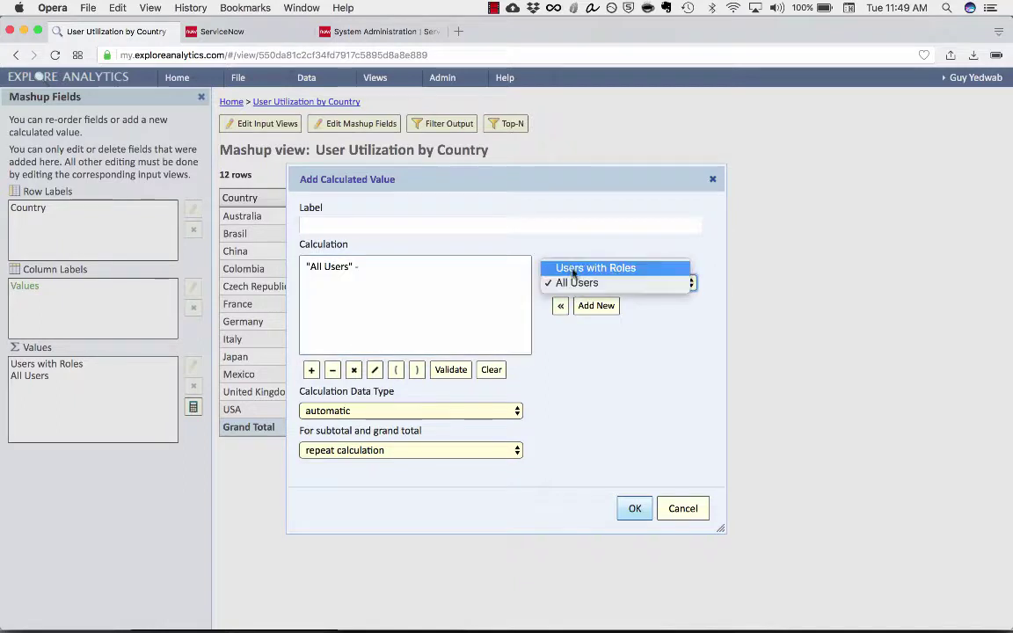
{"action": "left_click", "coordinate": [572, 268]}
{"action": "left_click", "coordinate": [560, 305]}
Step: Name it 'Self Service', move it before All Users and widen its column
{"action": "left_click", "coordinate": [499, 223]}
{"action": "type", "text": "S"}
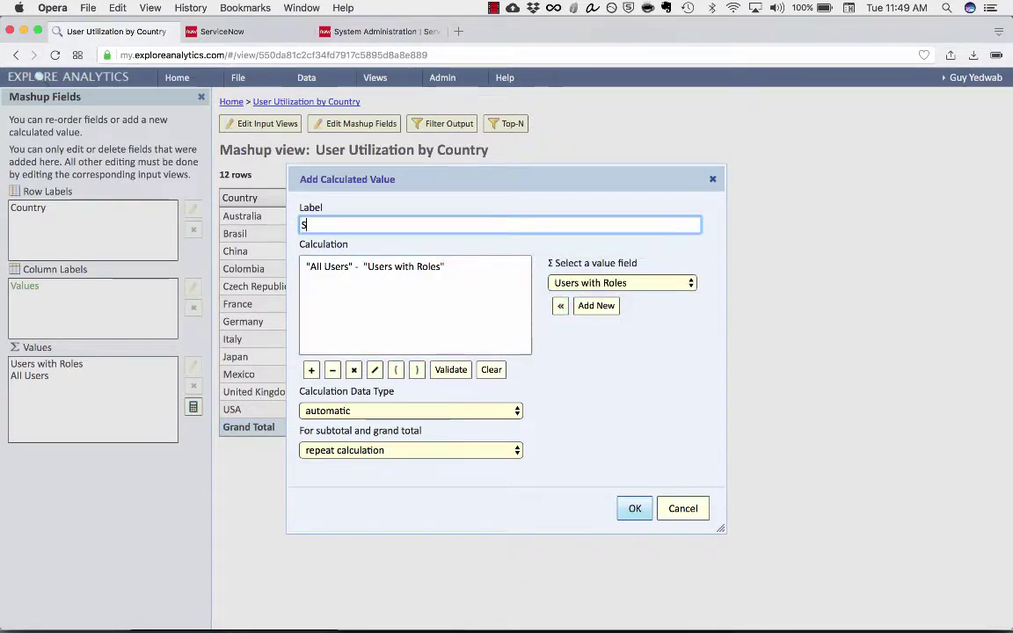
{"action": "type", "text": "elf Service"}
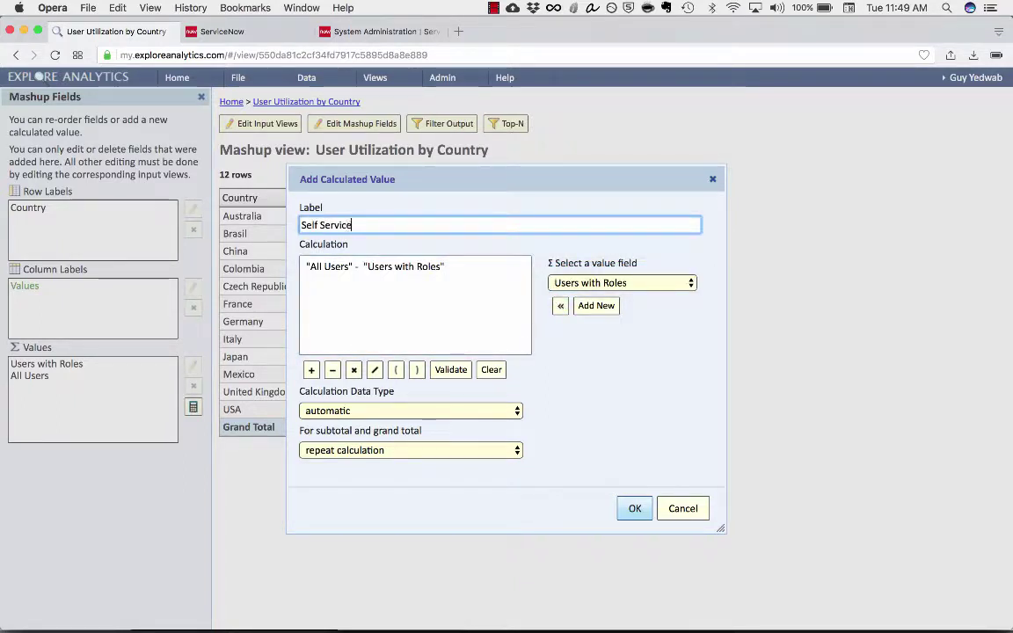
{"action": "key", "text": "Return"}
{"action": "left_click_drag", "start_coordinate": [48, 393], "coordinate": [41, 378]}
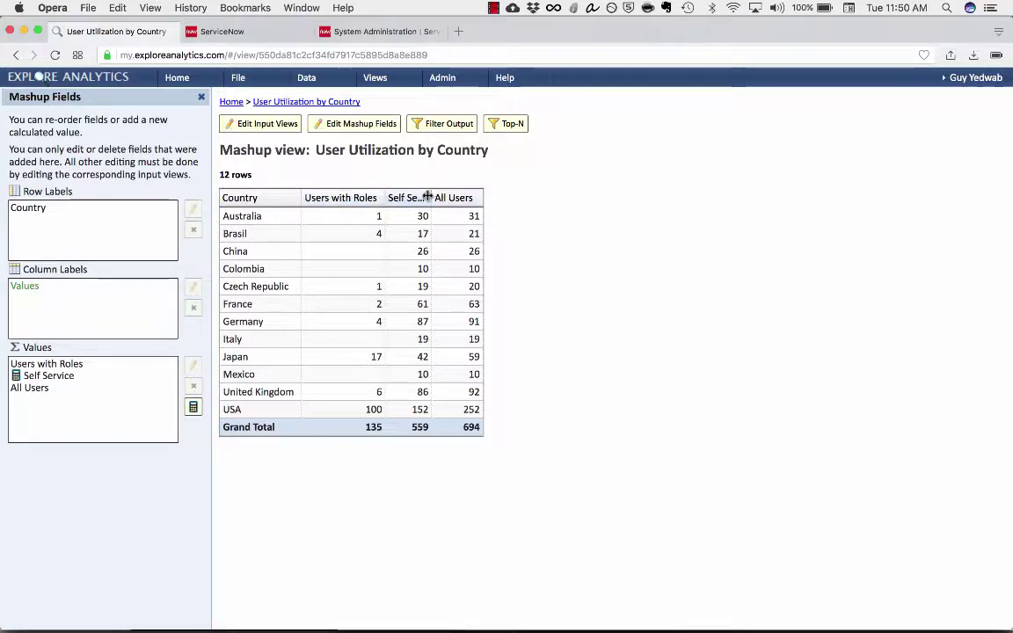
{"action": "double_click", "coordinate": [424, 198]}
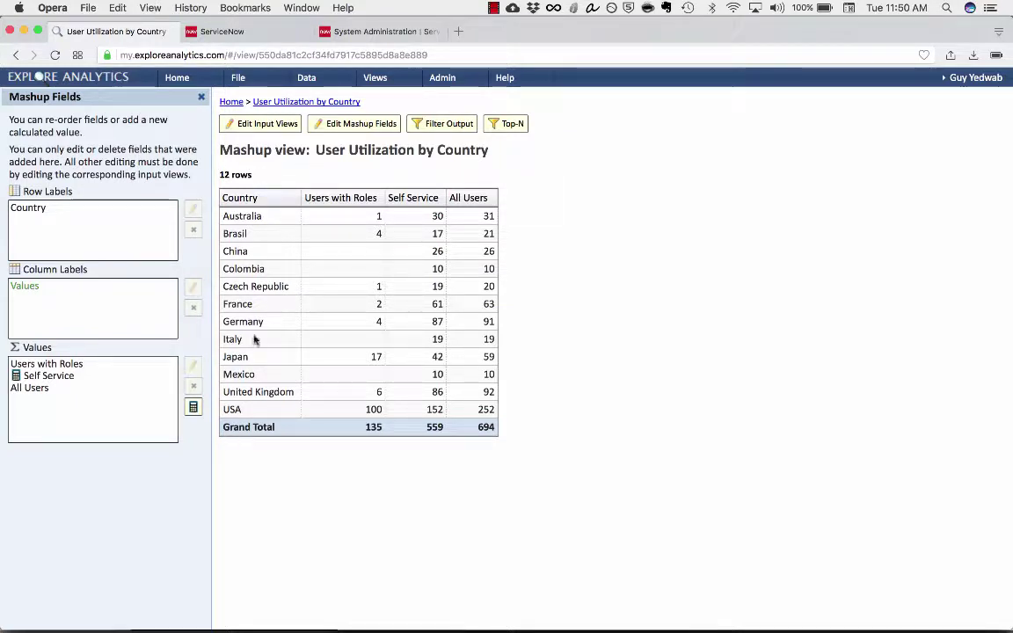
Step: Open the ITIL Users view from the favorite views list
{"action": "left_click", "coordinate": [378, 79]}
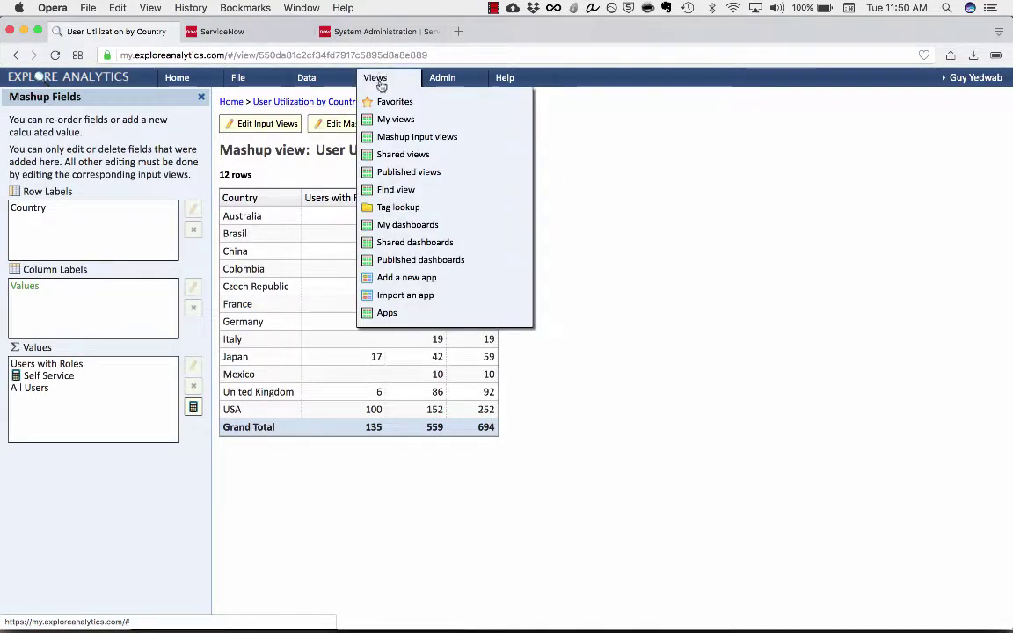
{"action": "left_click", "coordinate": [380, 101]}
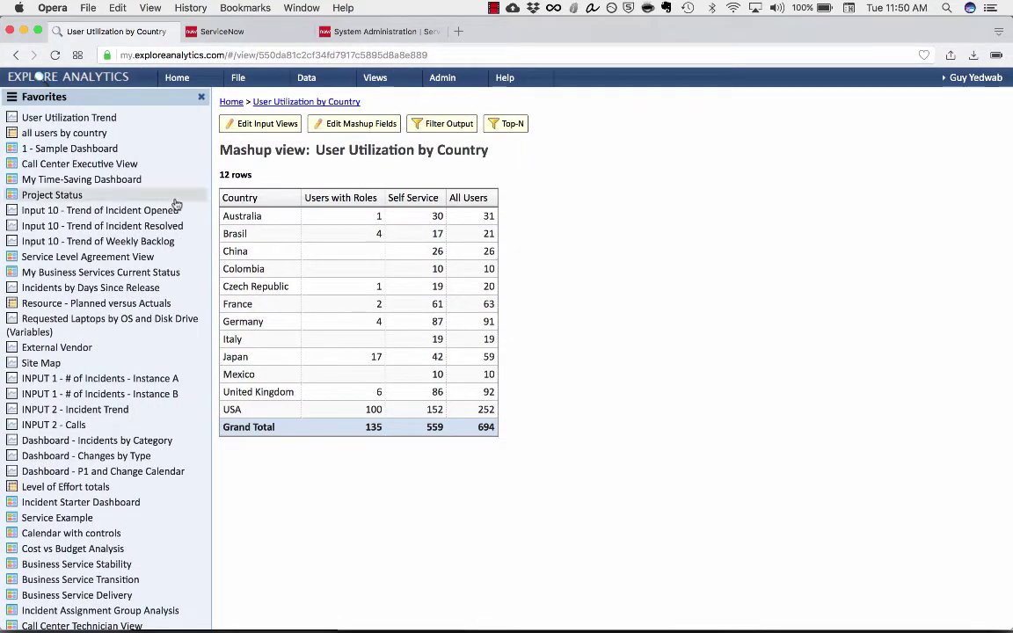
{"action": "scroll", "coordinate": [176, 204], "scroll_direction": "down", "scroll_amount": 15}
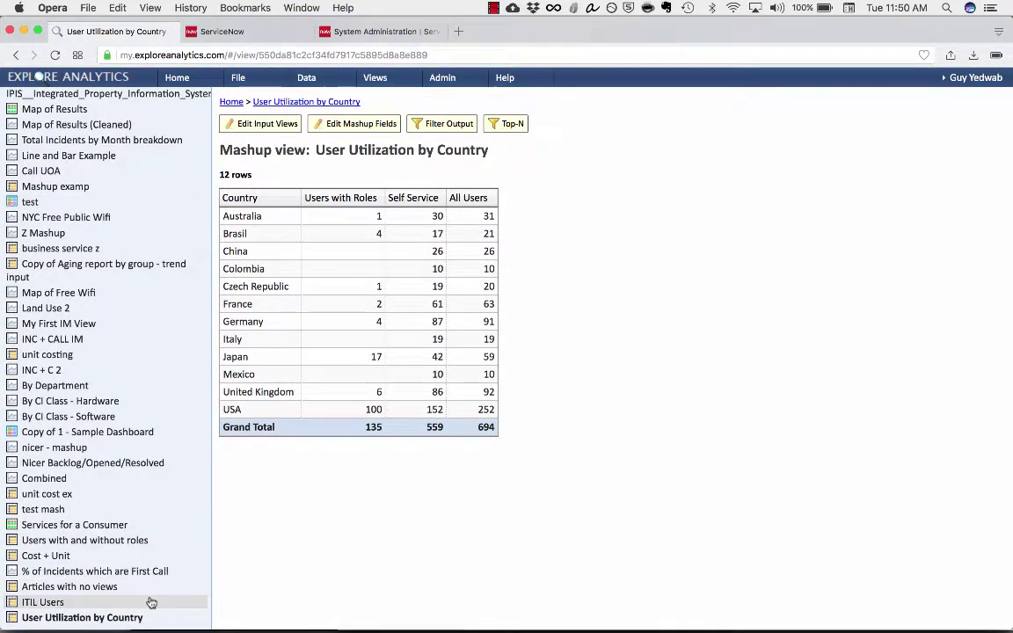
{"action": "left_click", "coordinate": [42, 603]}
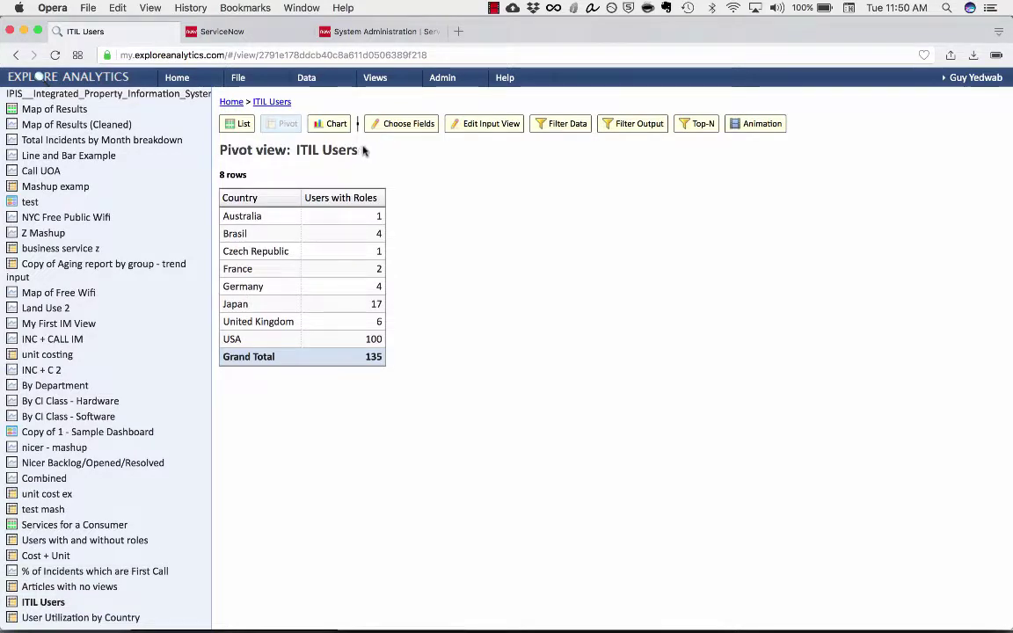
Step: Chart it as a Geographical Areas (Choropleth) map located by User Location Country
{"action": "left_click", "coordinate": [336, 124]}
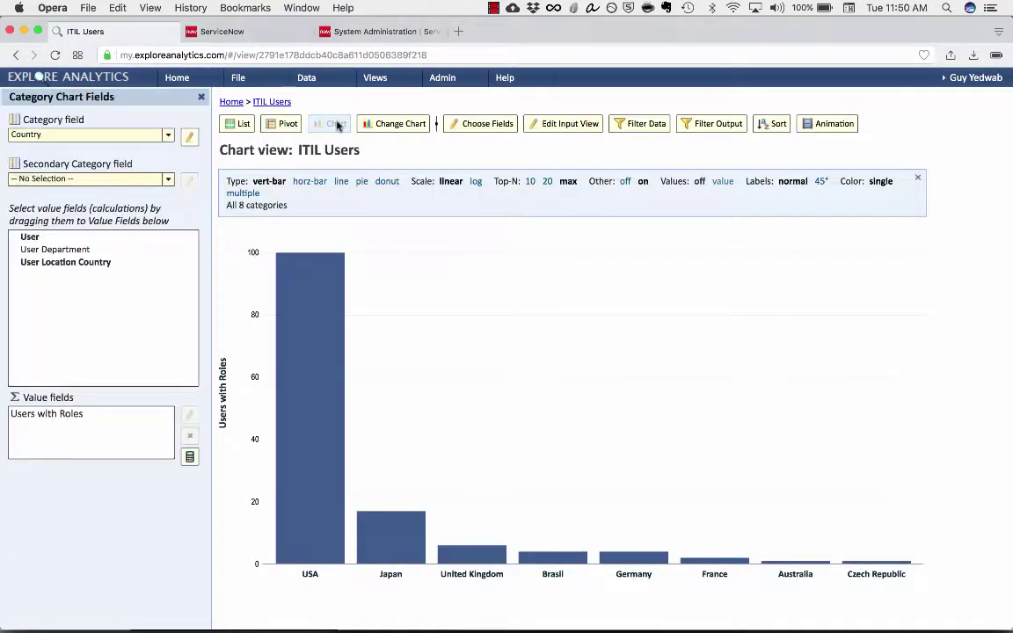
{"action": "left_click", "coordinate": [400, 124]}
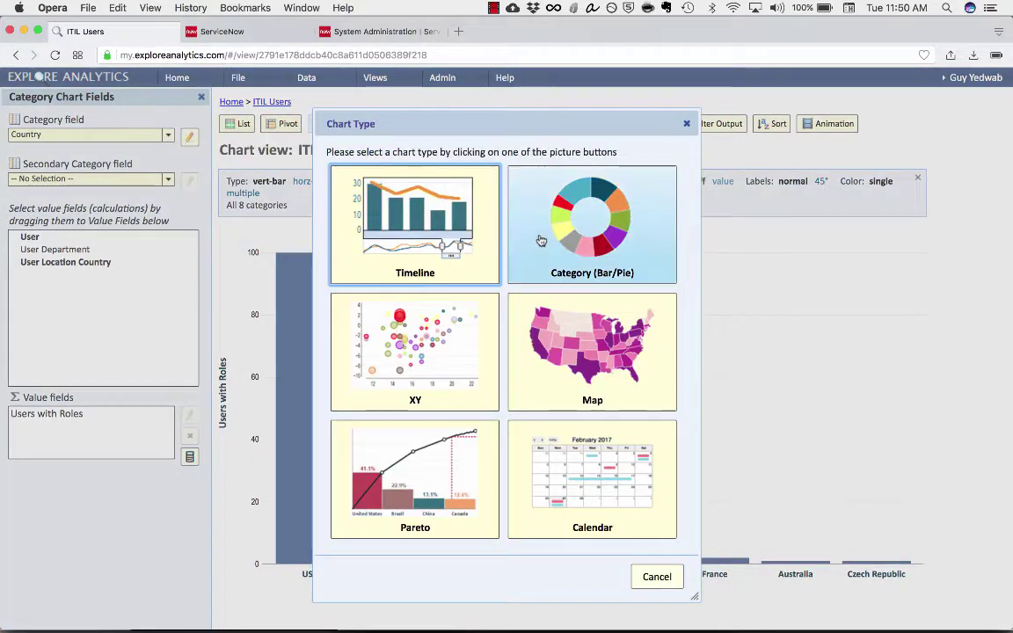
{"action": "left_click", "coordinate": [567, 351]}
{"action": "left_click", "coordinate": [579, 390]}
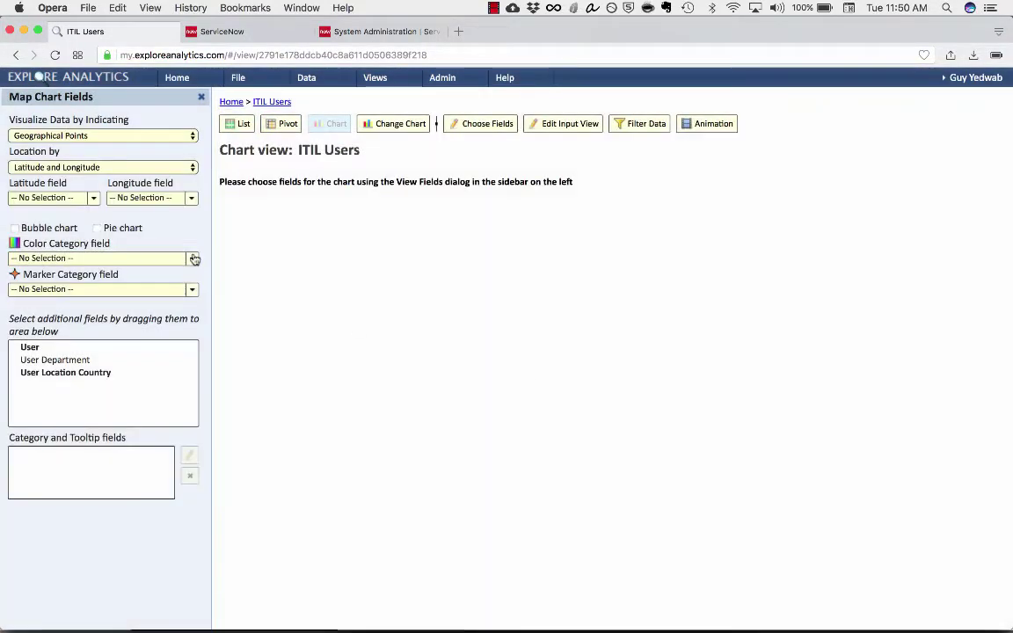
{"action": "left_click", "coordinate": [58, 167]}
{"action": "left_click", "coordinate": [87, 142]}
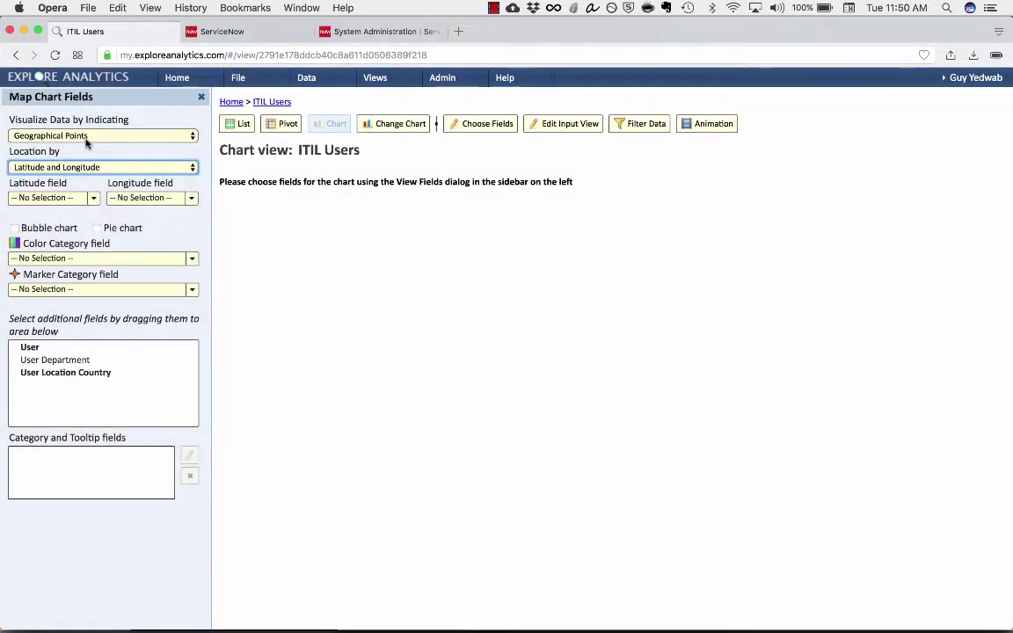
{"action": "left_click", "coordinate": [87, 137]}
{"action": "left_click", "coordinate": [88, 145]}
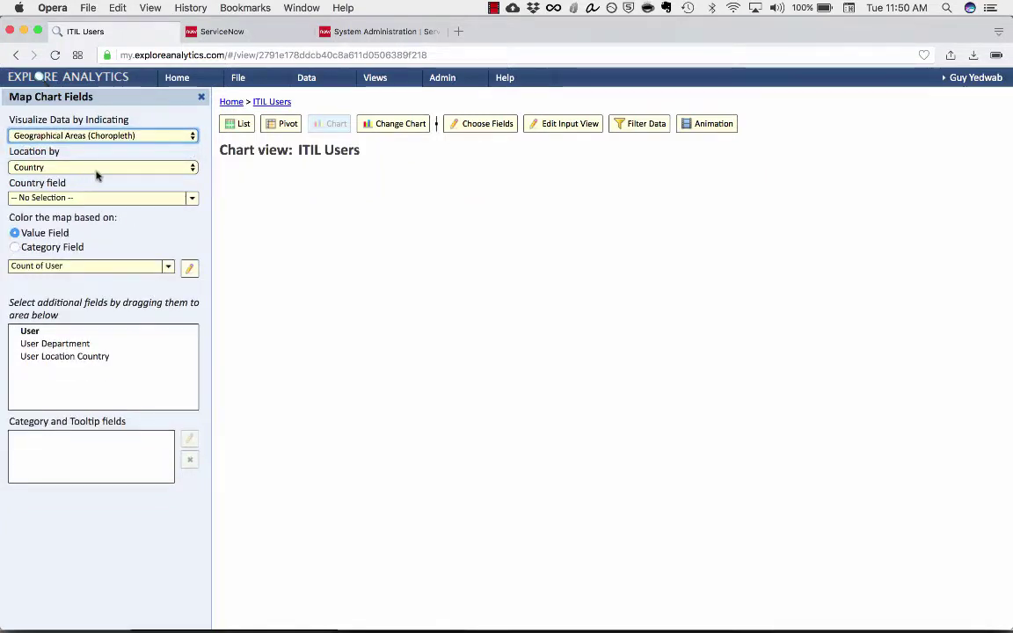
{"action": "left_click", "coordinate": [97, 201]}
{"action": "left_click", "coordinate": [81, 267]}
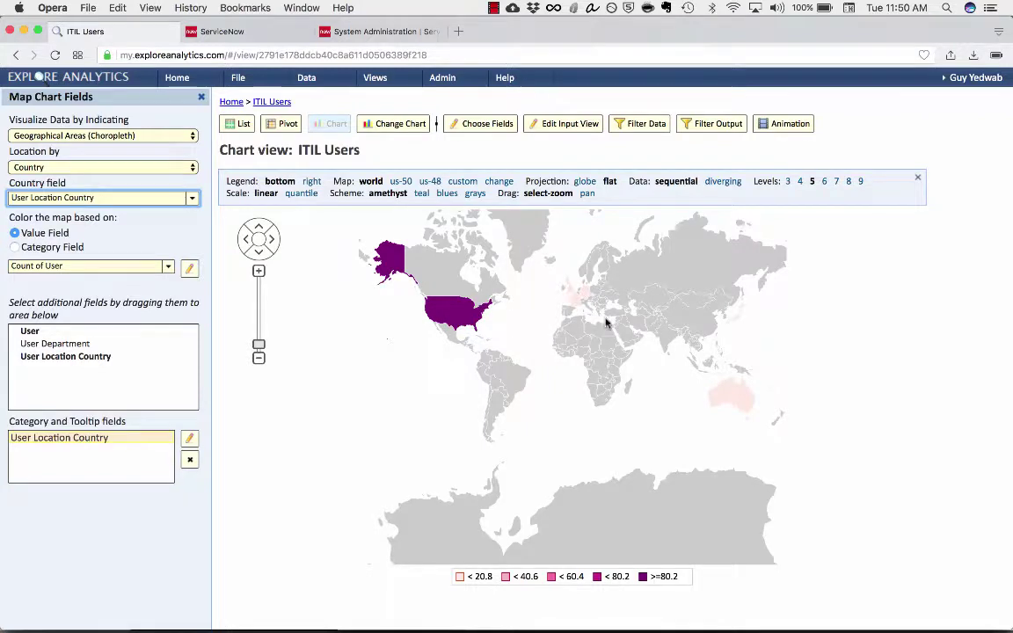
{"action": "mouse_move", "coordinate": [387, 269]}
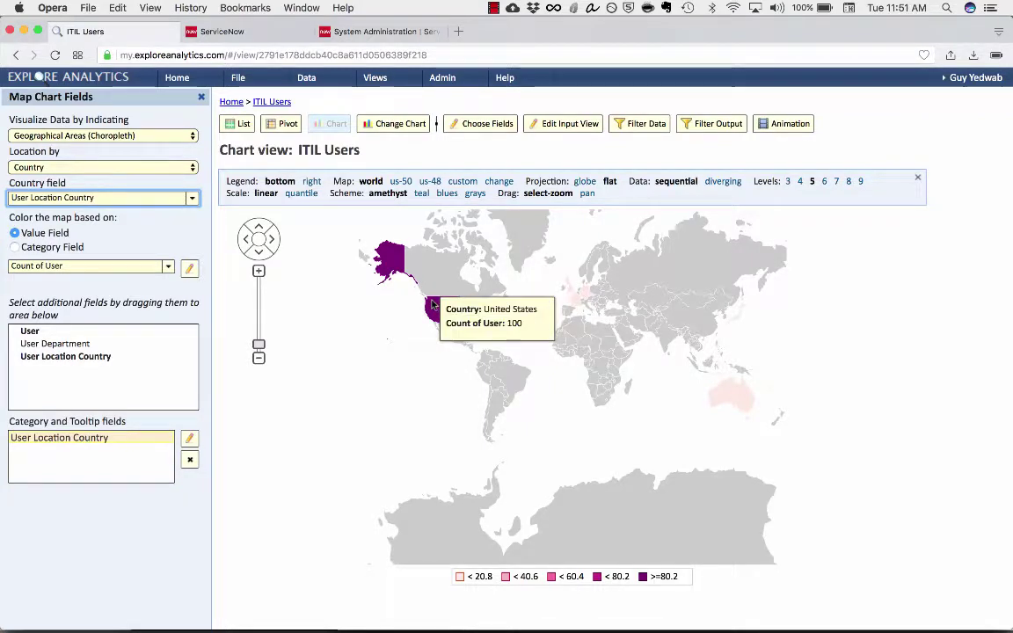
Step: Show the Favorites views in the side panel
{"action": "left_click", "coordinate": [374, 79]}
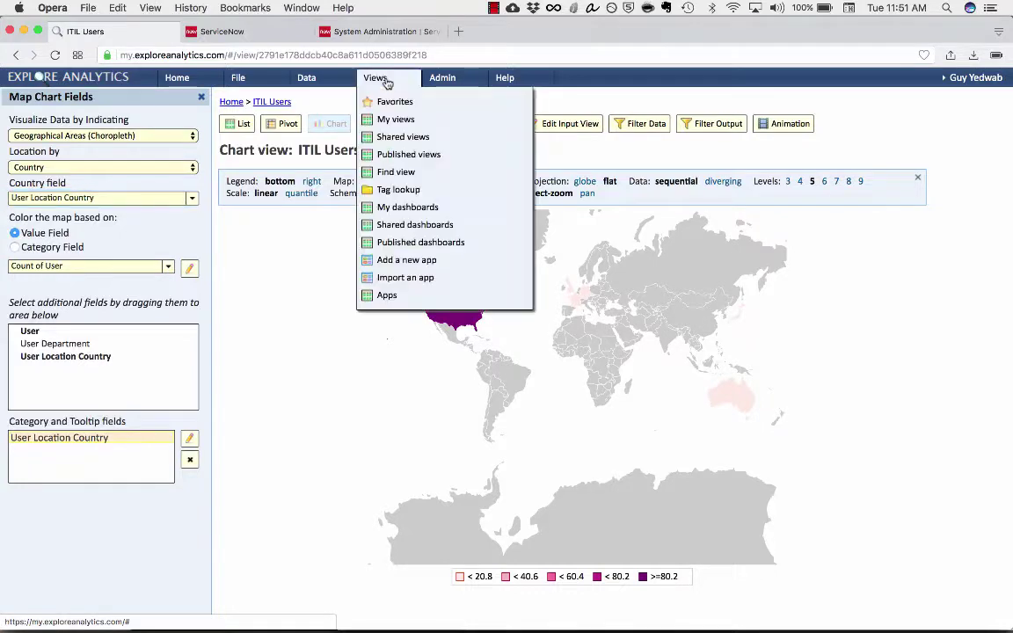
{"action": "left_click", "coordinate": [387, 99]}
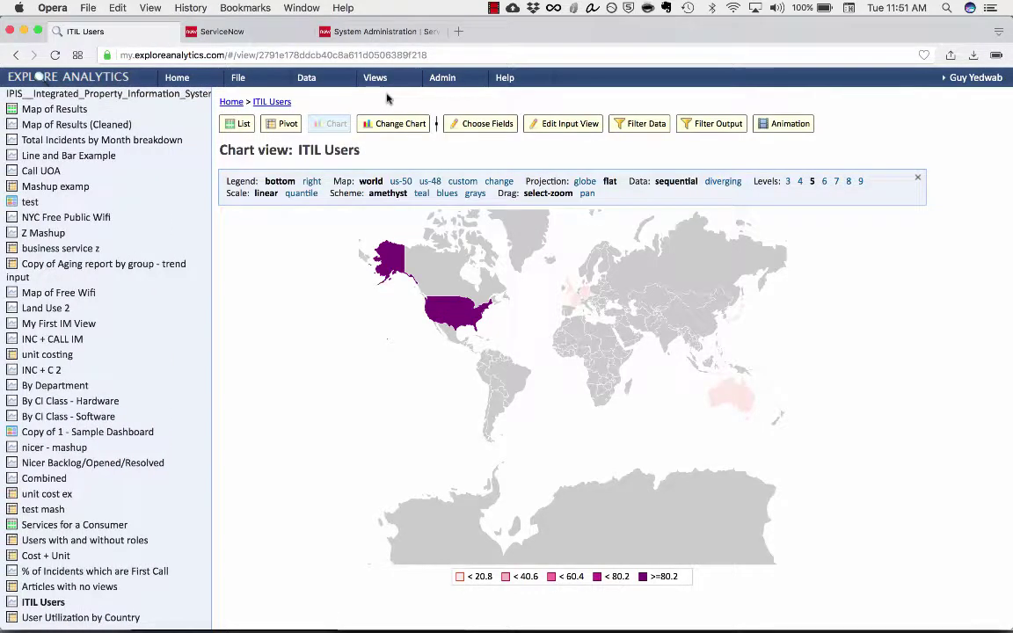
{"action": "scroll", "coordinate": [169, 243], "scroll_direction": "up", "scroll_amount": 10}
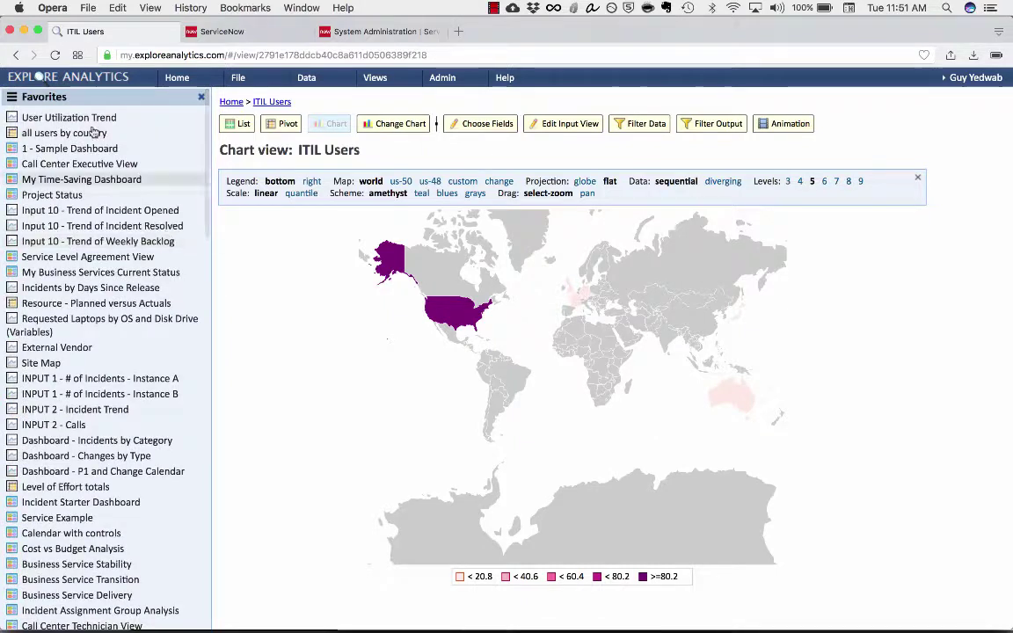
Step: Step back through view history to the User Utilization by Country mashup table
{"action": "left_click", "coordinate": [14, 54]}
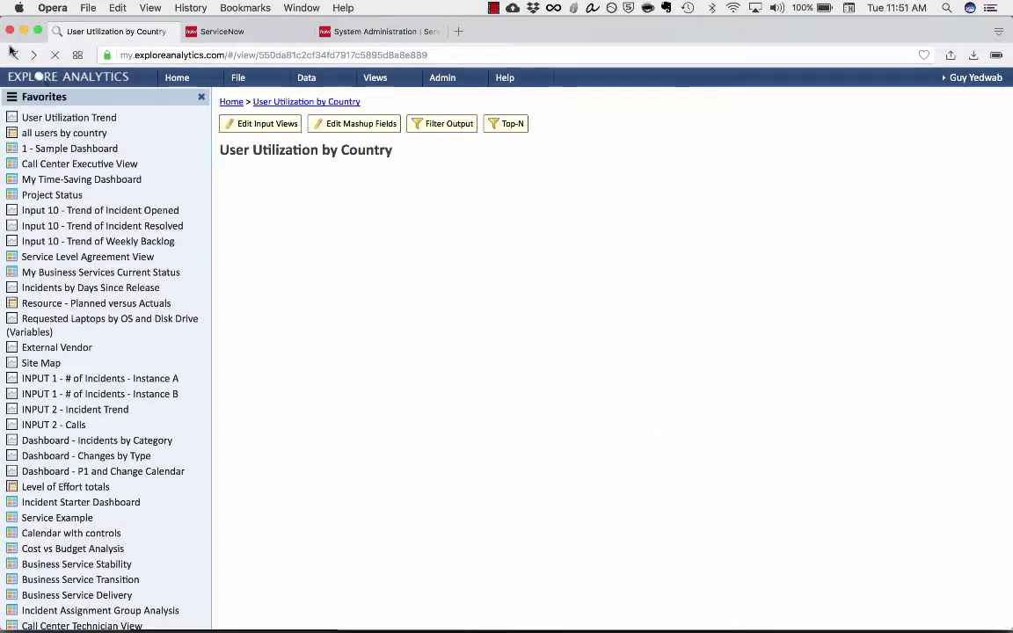
{"action": "left_click", "coordinate": [13, 54]}
{"action": "left_click", "coordinate": [13, 54]}
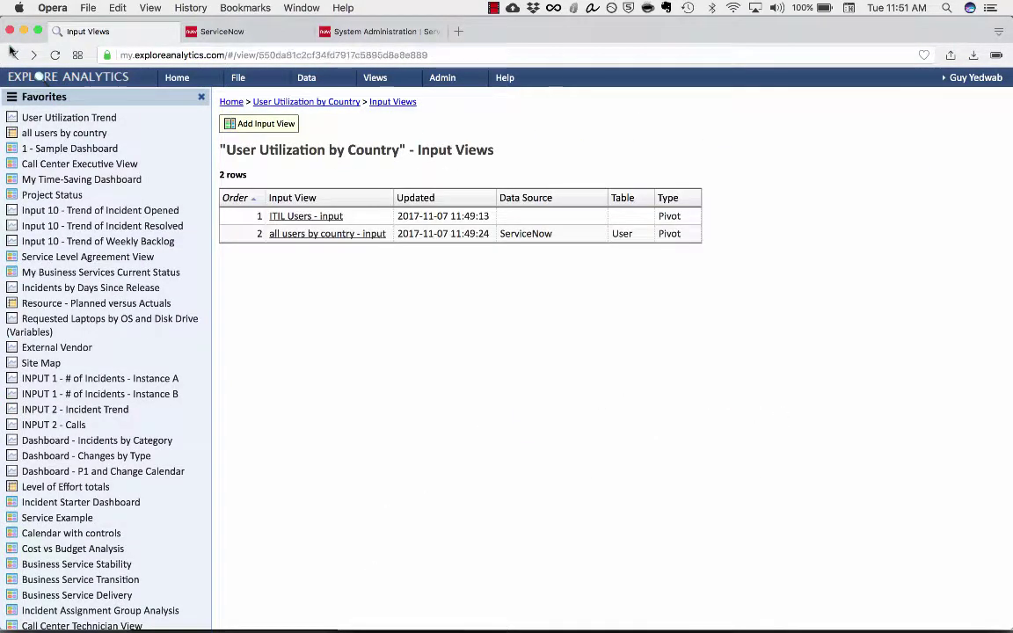
{"action": "left_click", "coordinate": [13, 54]}
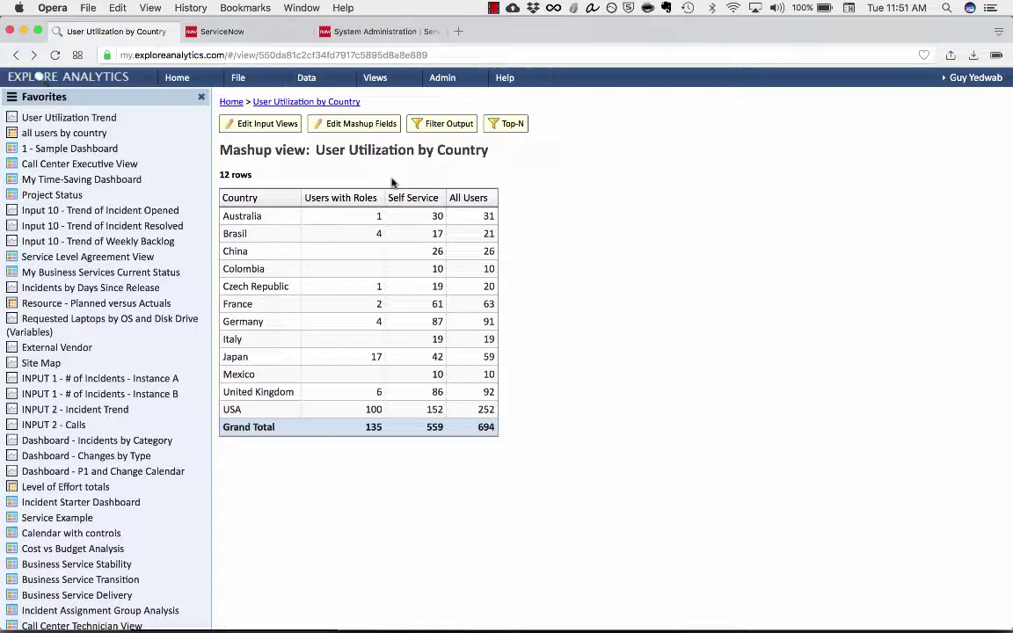
{"action": "left_click", "coordinate": [254, 81]}
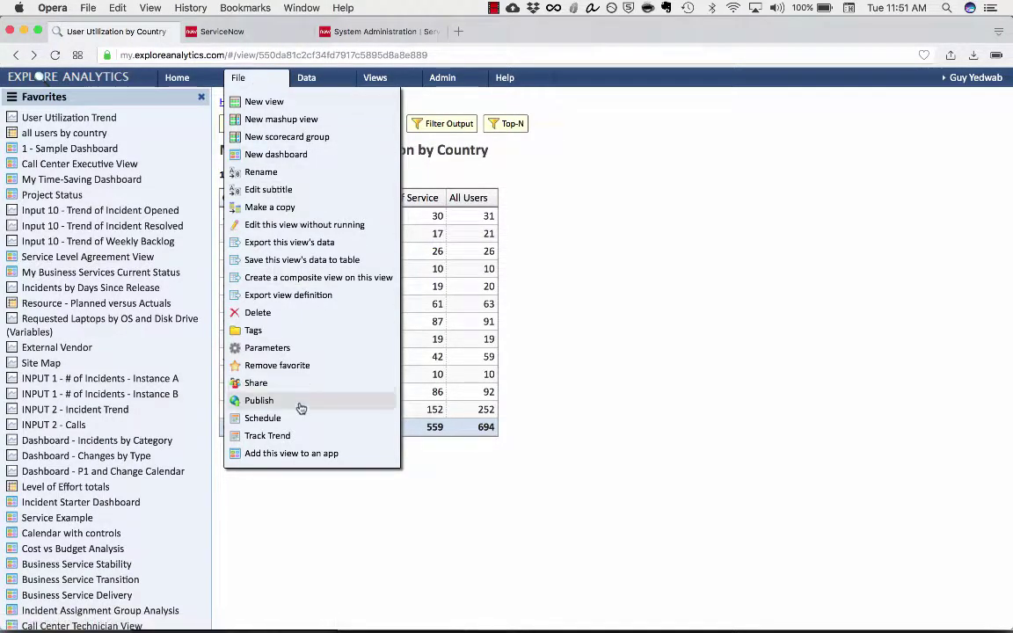
Step: Track this view monthly on day 1 into User Utilization by Country Trend, then open User Utilization Trend
{"action": "left_click", "coordinate": [299, 434]}
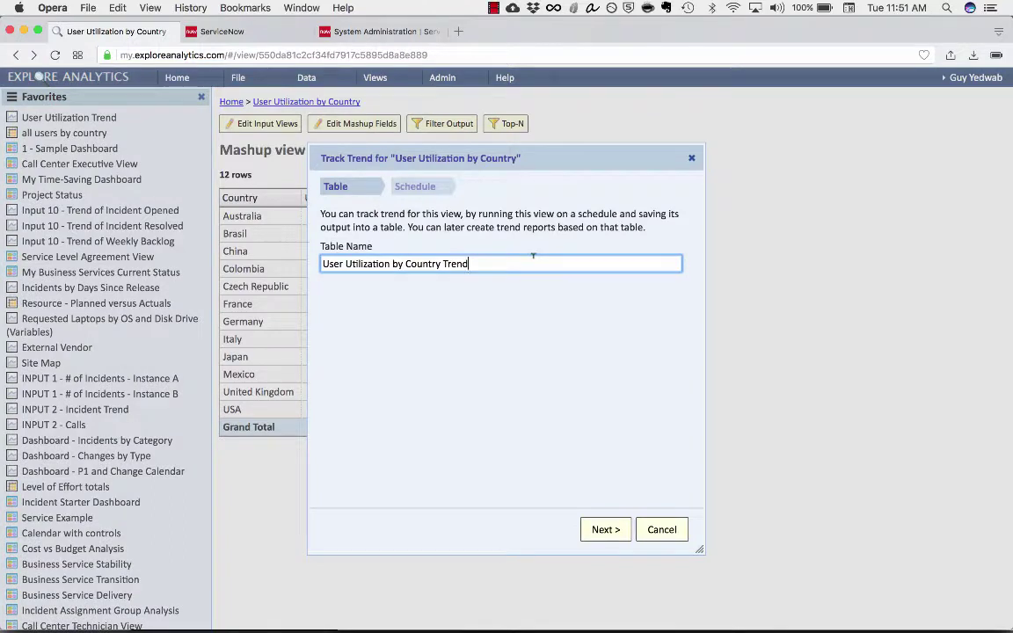
{"action": "left_click_drag", "start_coordinate": [533, 255], "coordinate": [297, 258]}
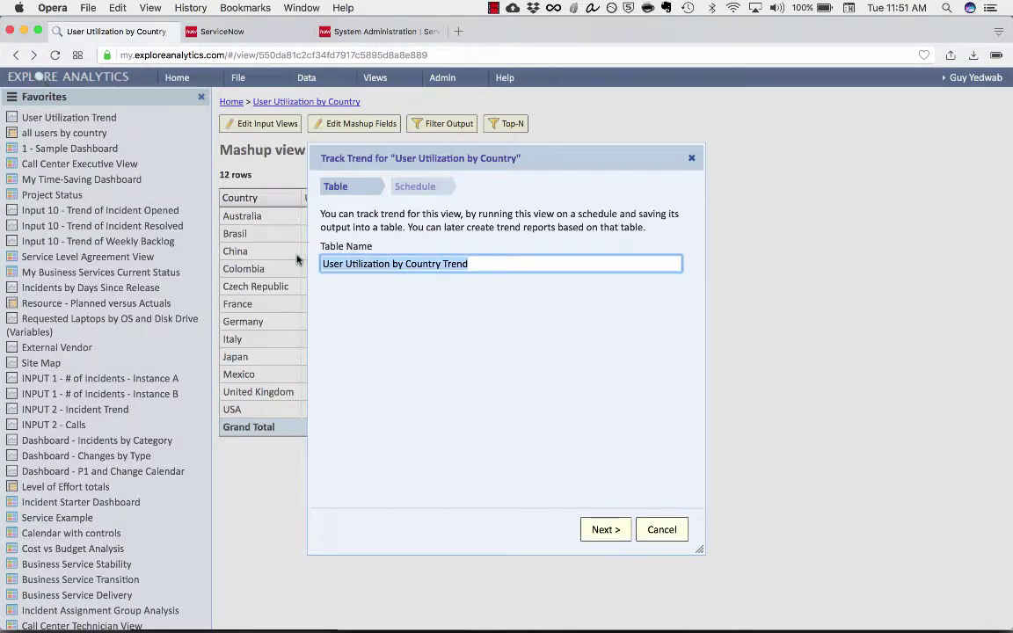
{"action": "left_click", "coordinate": [606, 531]}
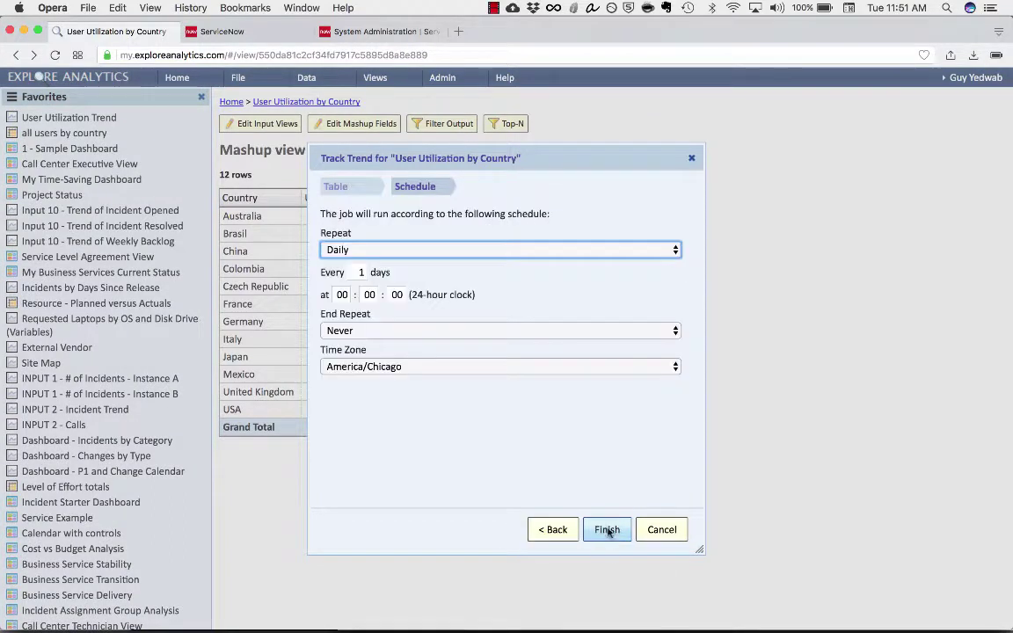
{"action": "left_click", "coordinate": [518, 250]}
{"action": "left_click", "coordinate": [511, 279]}
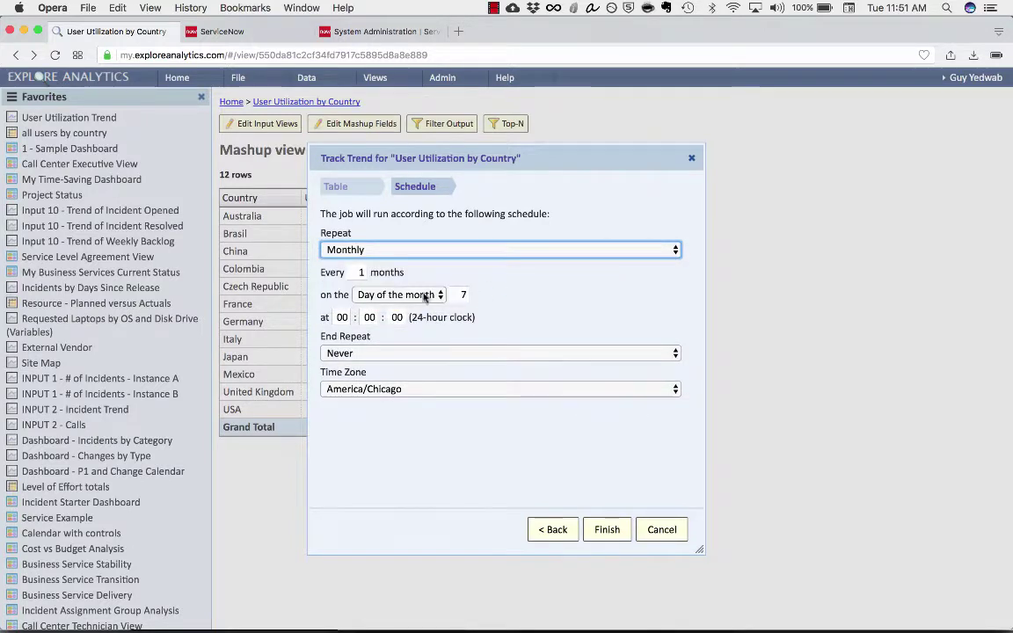
{"action": "double_click", "coordinate": [463, 294]}
{"action": "type", "text": "1"}
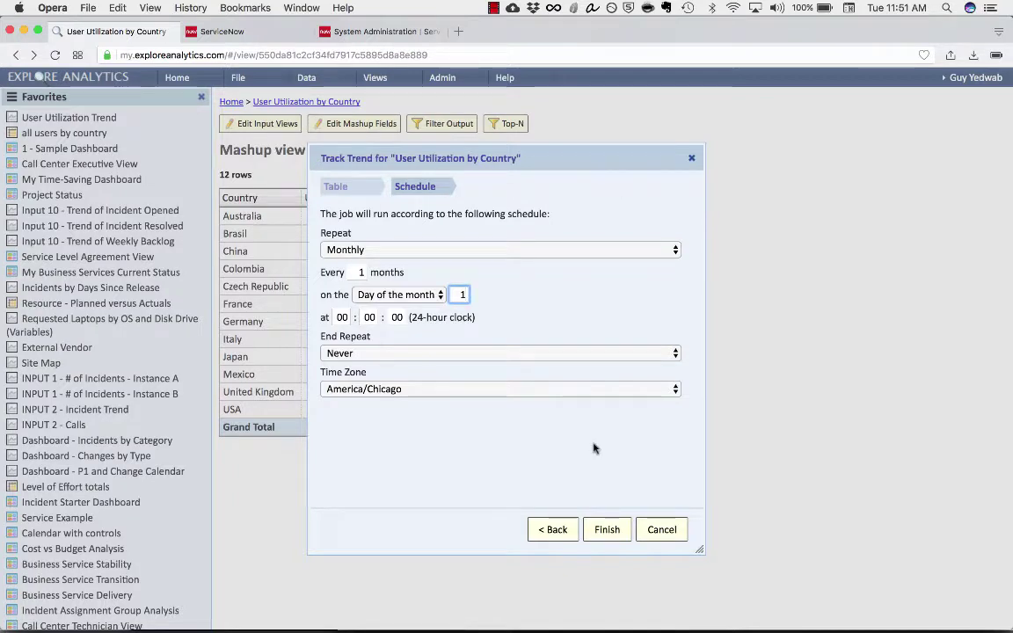
{"action": "left_click", "coordinate": [589, 537]}
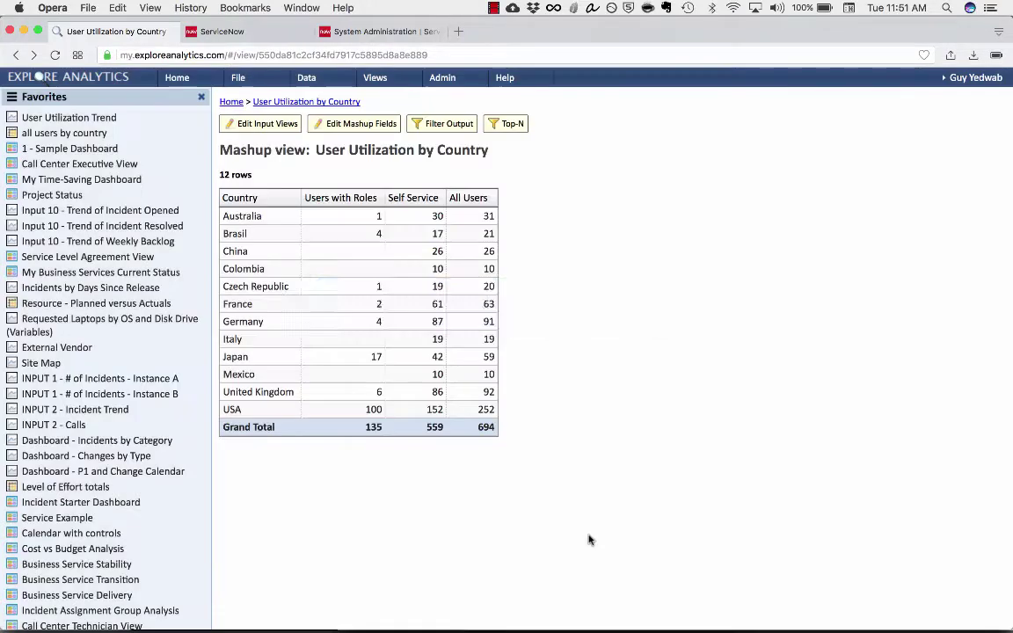
{"action": "left_click", "coordinate": [678, 356]}
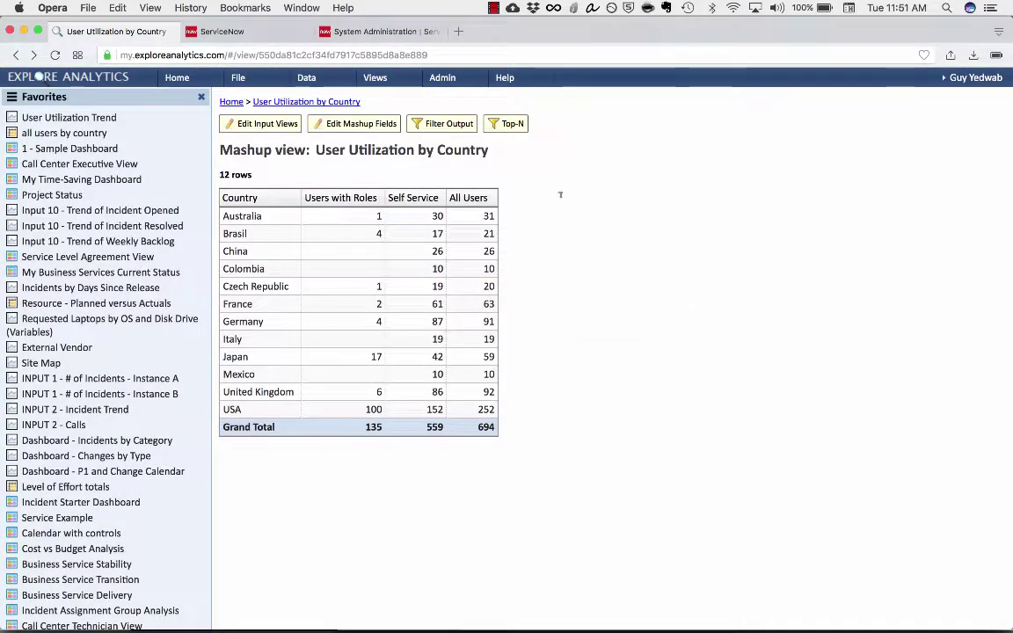
{"action": "left_click", "coordinate": [68, 117]}
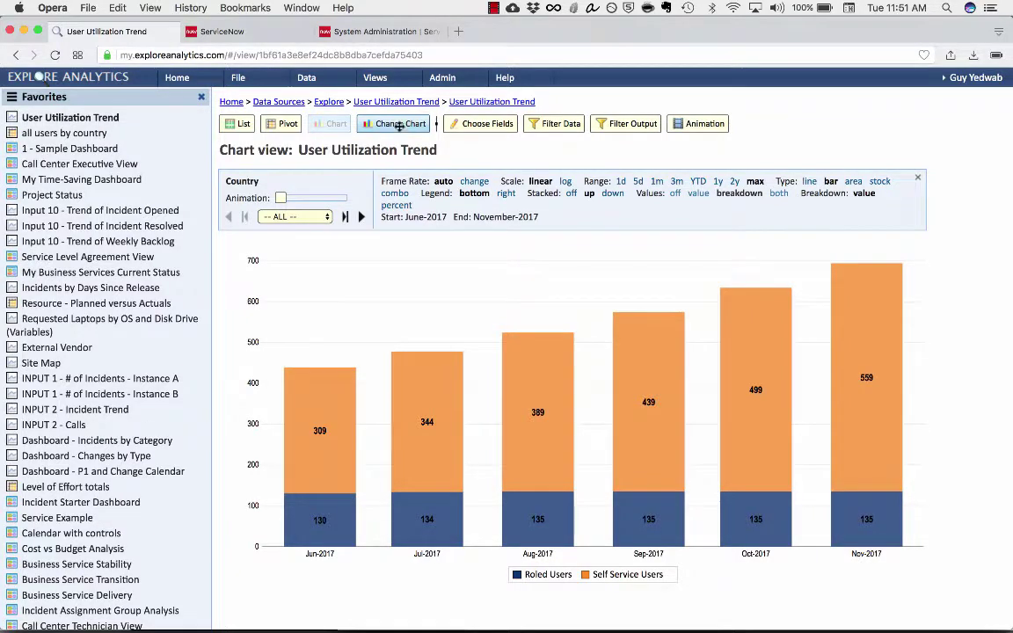
Step: Show the Timeline Chart Fields for the trend, keeping Date - Month as the date field
{"action": "left_click", "coordinate": [401, 126]}
{"action": "left_click", "coordinate": [717, 124]}
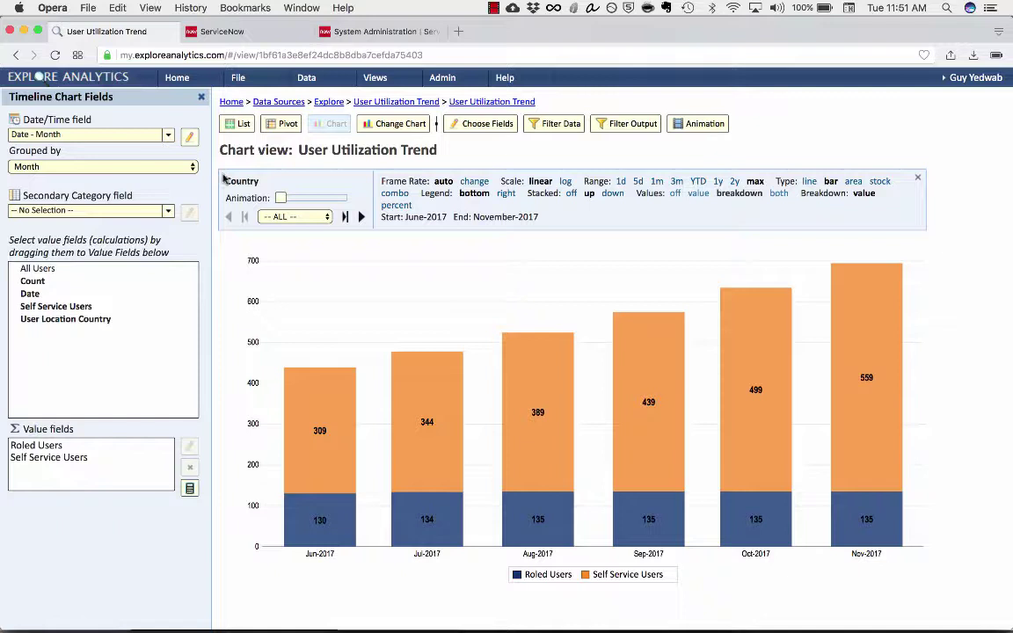
{"action": "left_click", "coordinate": [16, 128]}
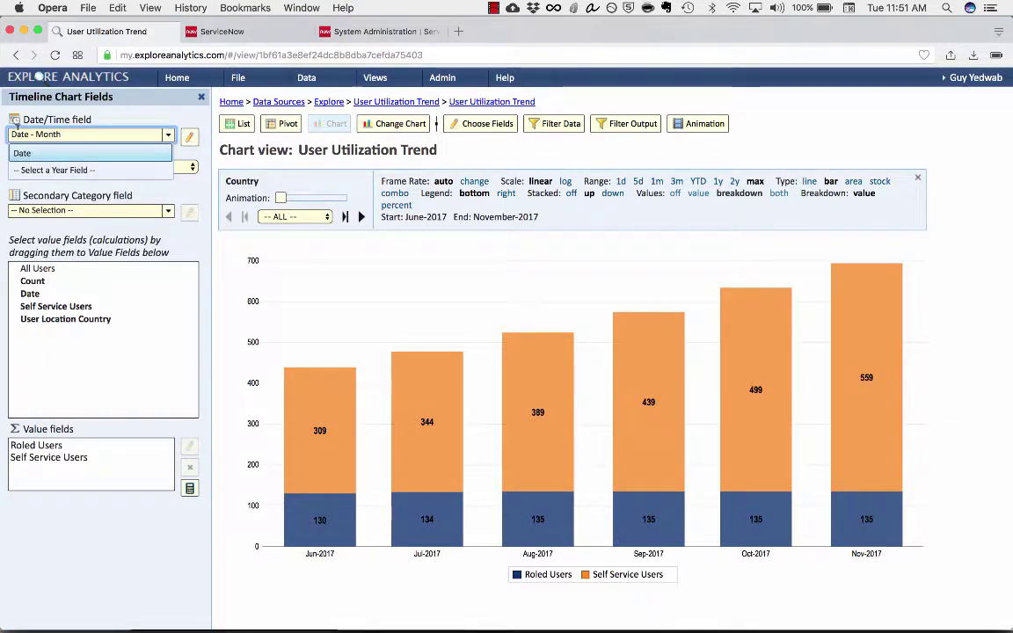
{"action": "left_click", "coordinate": [17, 128]}
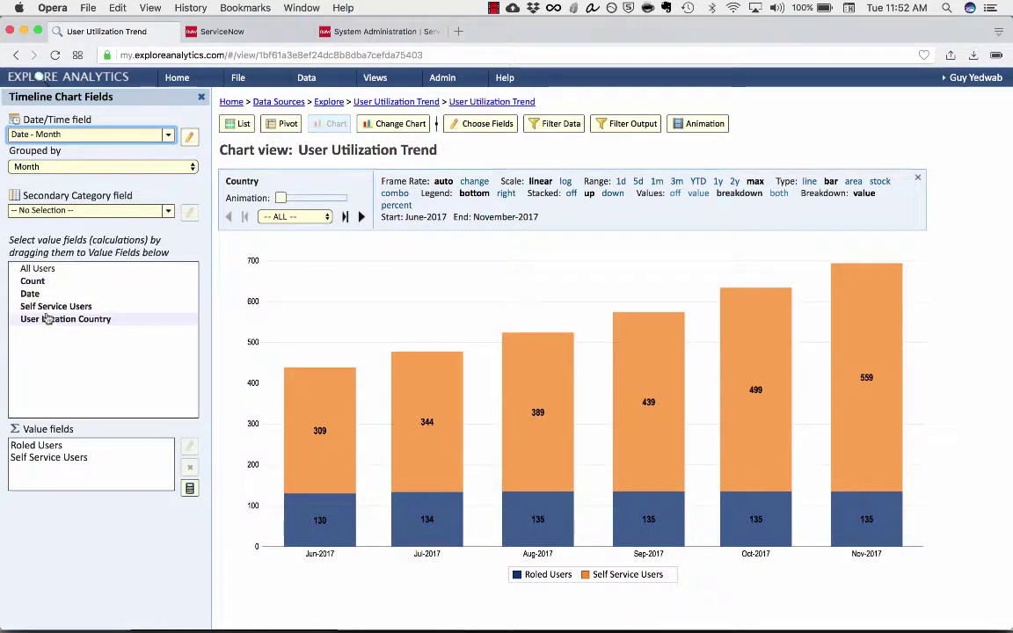
Step: Filter the trend by country to USA, then Italy, then back to -- ALL --
{"action": "left_click", "coordinate": [287, 217]}
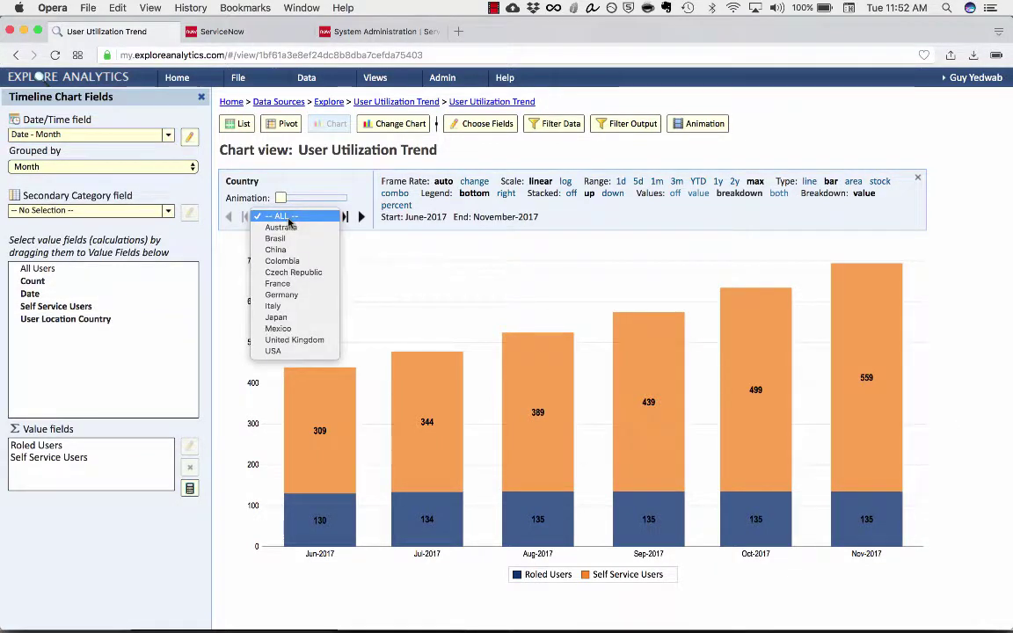
{"action": "left_click", "coordinate": [278, 350]}
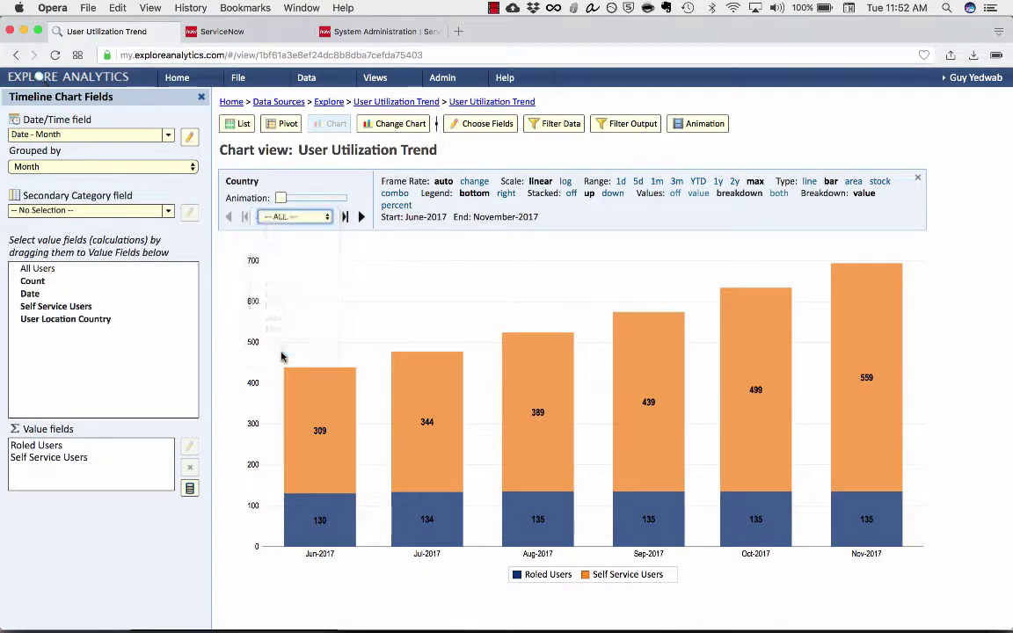
{"action": "left_click", "coordinate": [294, 216]}
{"action": "left_click", "coordinate": [291, 171]}
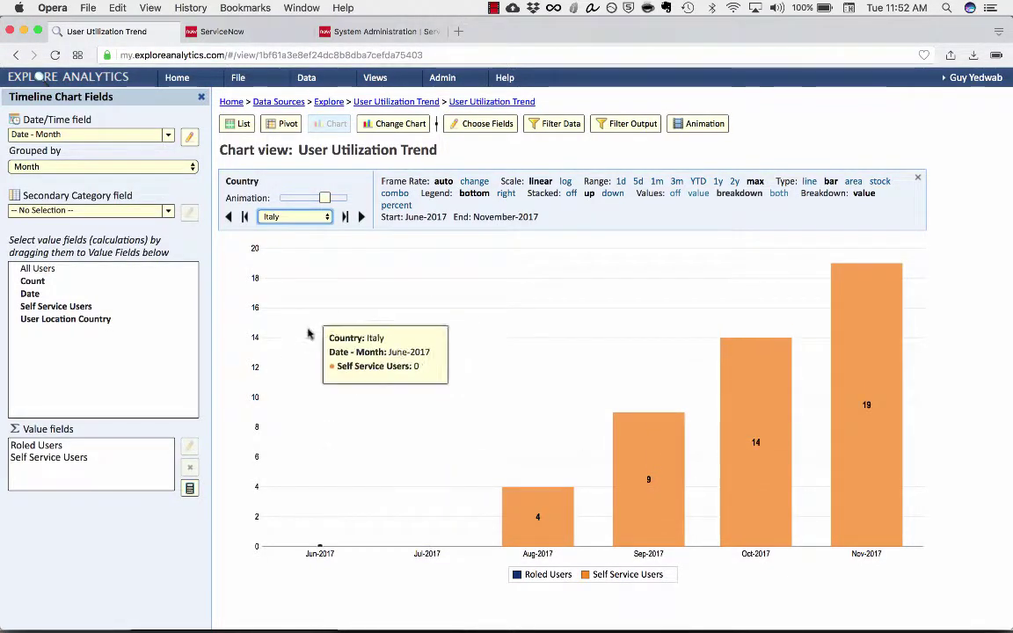
{"action": "left_click", "coordinate": [290, 217]}
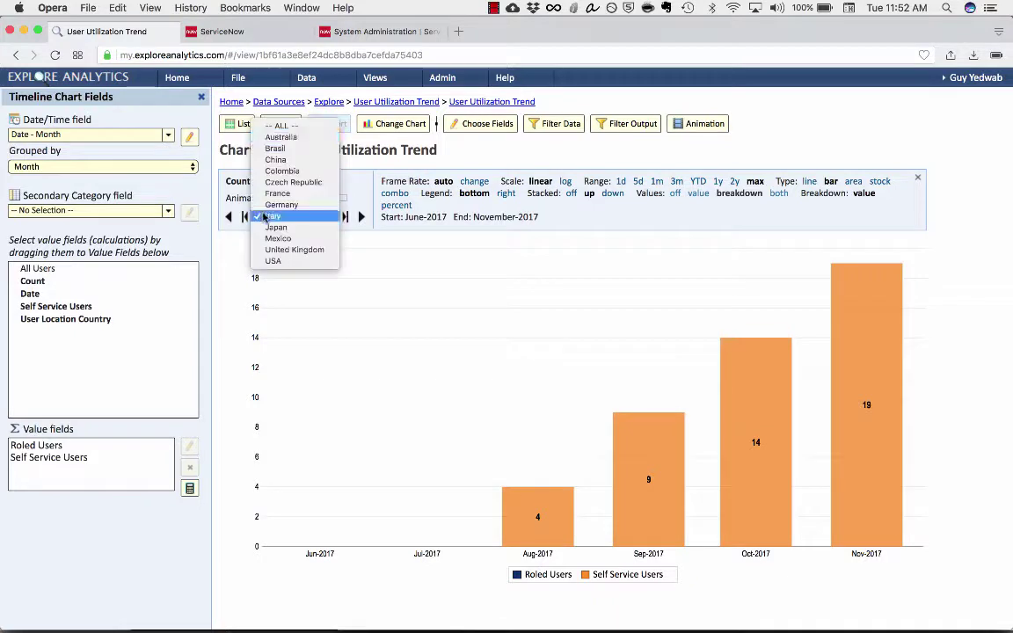
{"action": "left_click", "coordinate": [294, 125]}
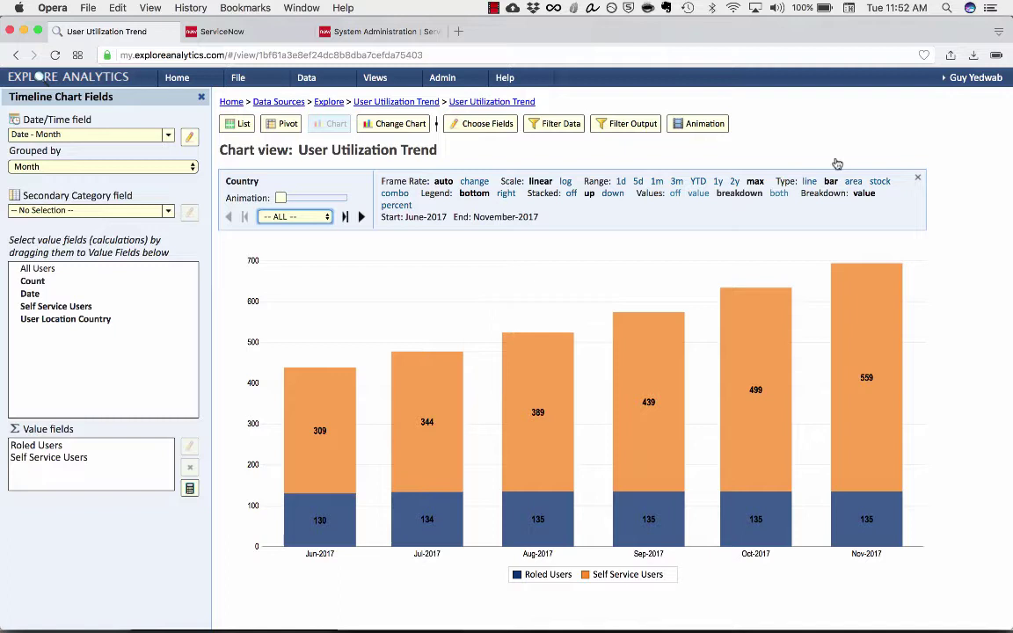
Step: Make the trend a line chart on one shared axis with an exponential trend line
{"action": "left_click", "coordinate": [811, 181]}
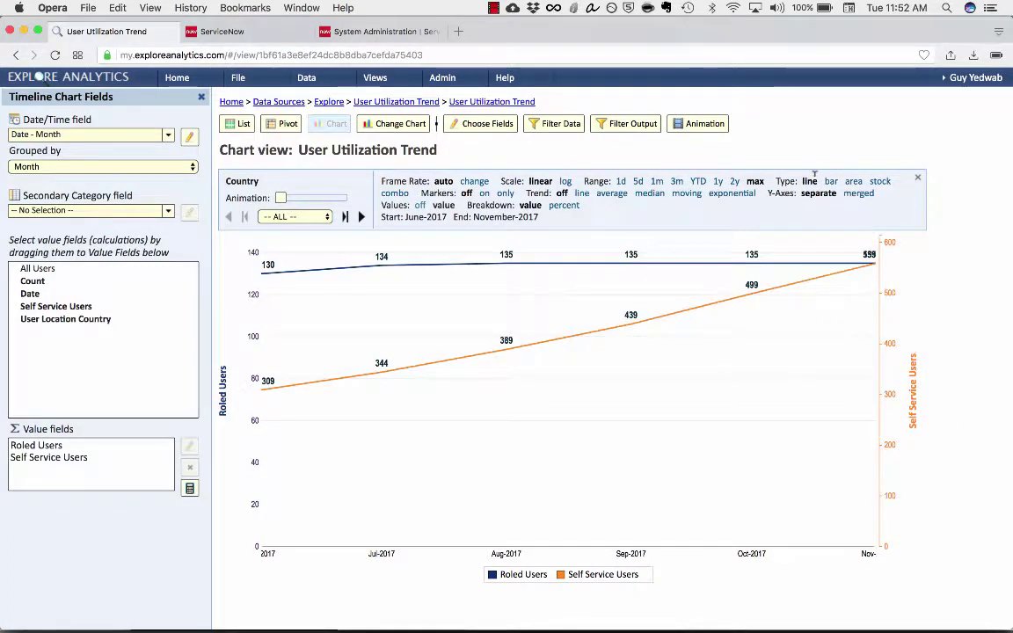
{"action": "left_click", "coordinate": [859, 195]}
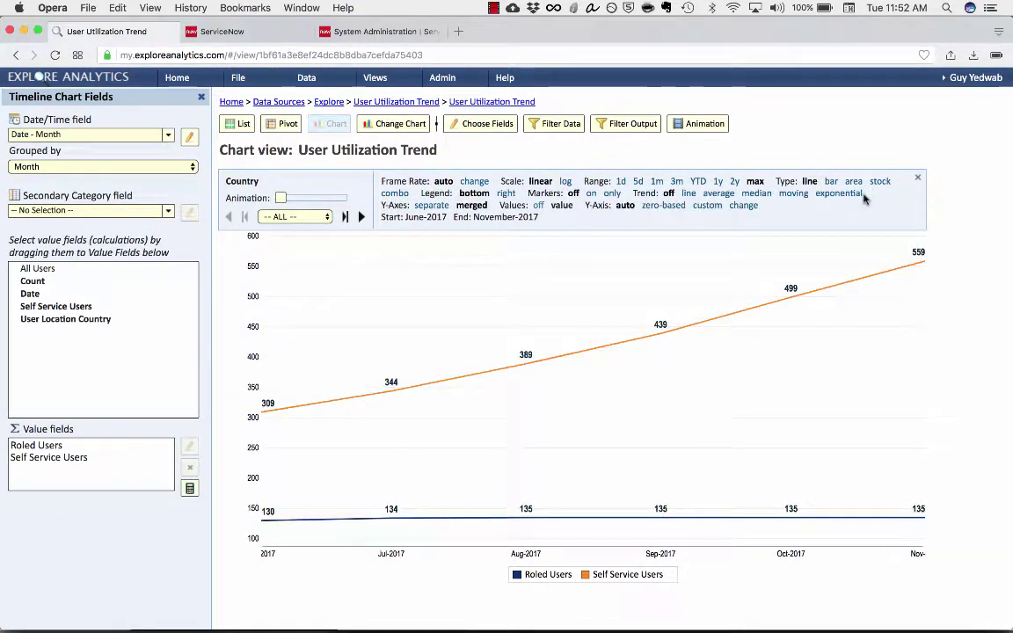
{"action": "left_click", "coordinate": [693, 193]}
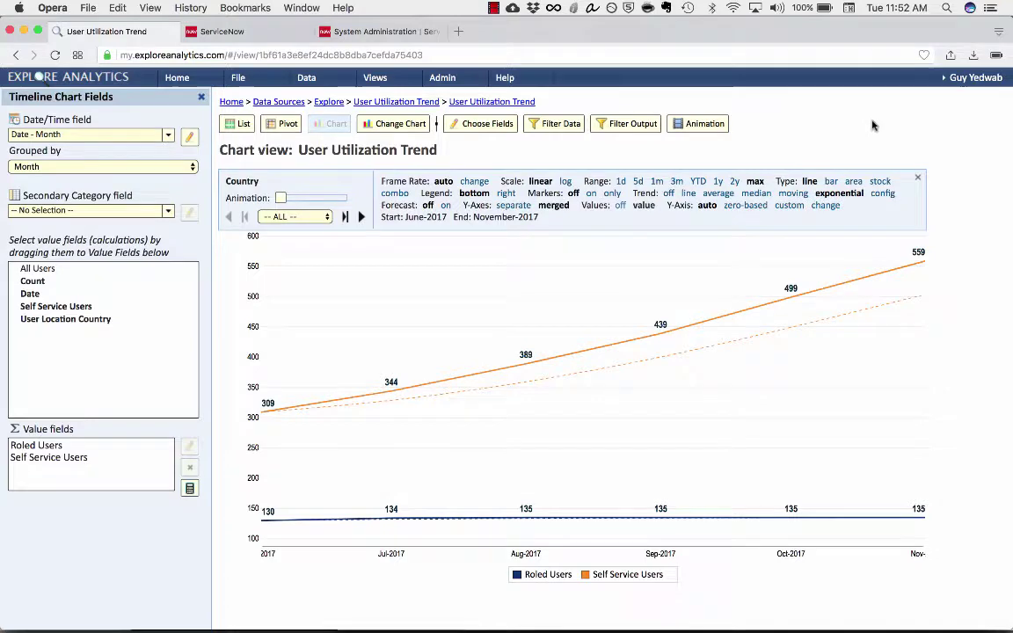
Step: Add a 12-period forecast using seasonal exponential smoothing
{"action": "left_click", "coordinate": [445, 205]}
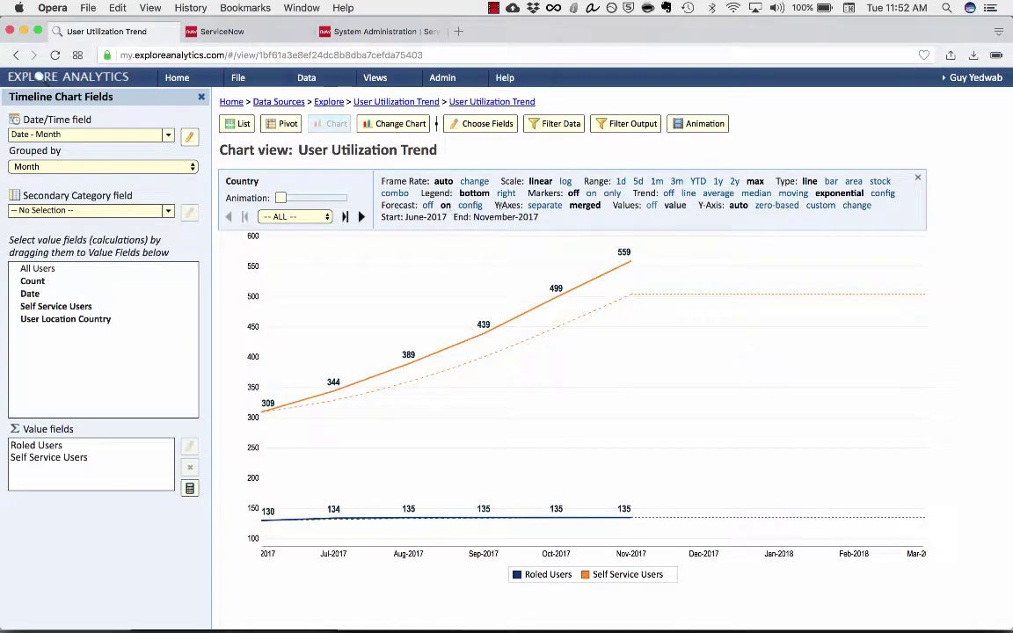
{"action": "left_click", "coordinate": [474, 206]}
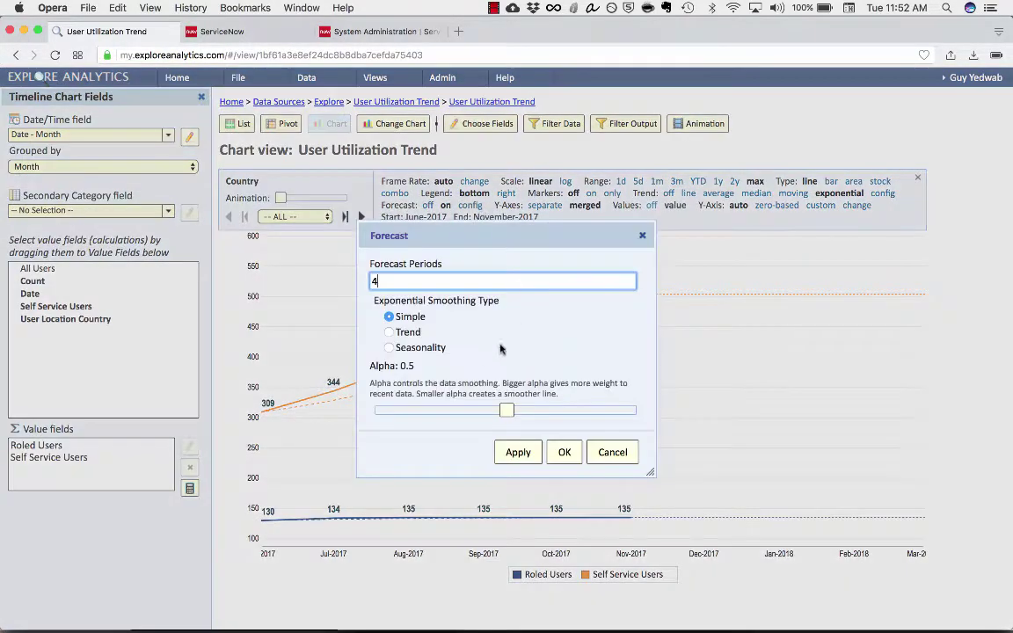
{"action": "left_click", "coordinate": [420, 348]}
{"action": "double_click", "coordinate": [376, 282]}
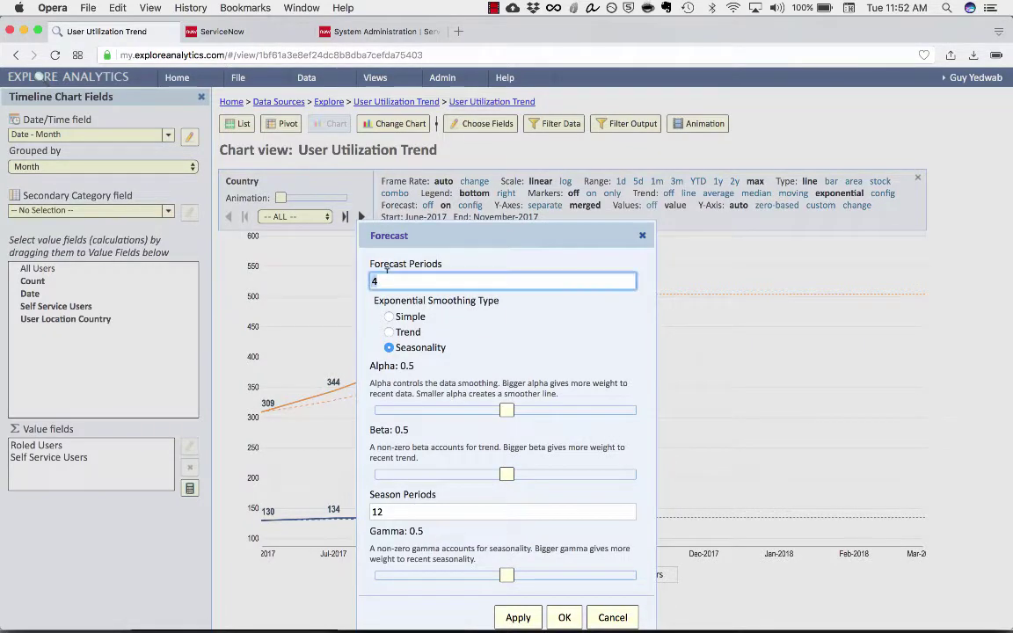
{"action": "type", "text": "12"}
{"action": "left_click", "coordinate": [517, 617]}
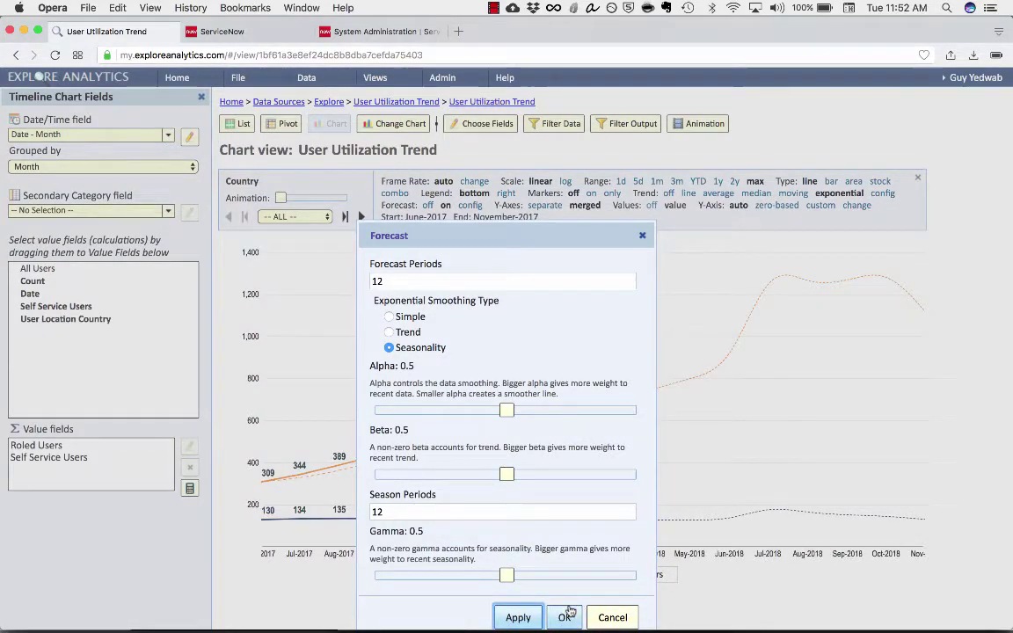
{"action": "left_click", "coordinate": [564, 617]}
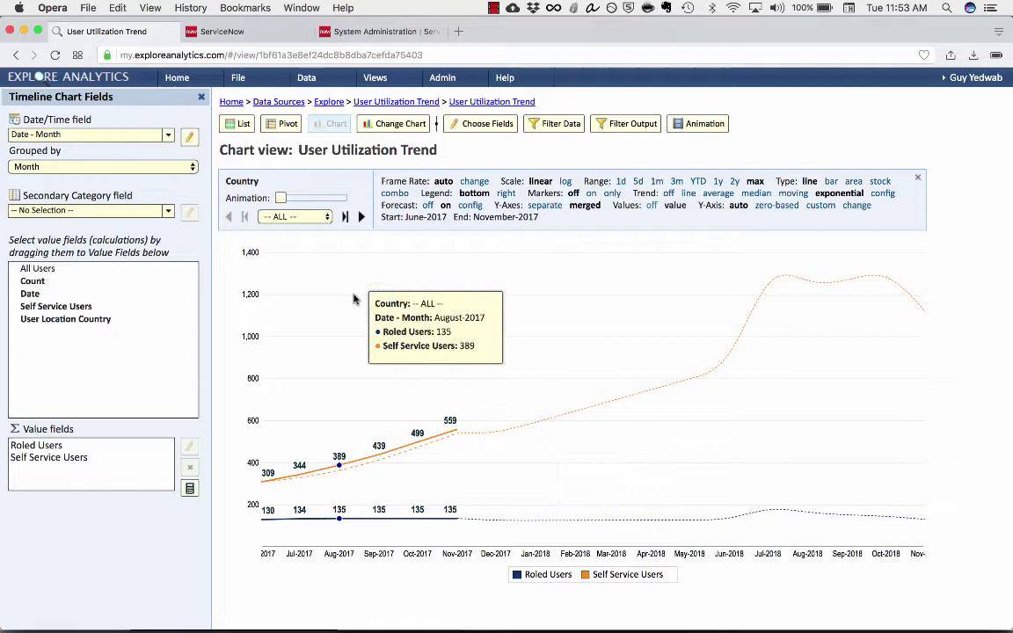
Step: Publish a copy of User Utilization Trend, including to ServiceNow as a content block
{"action": "left_click", "coordinate": [238, 78]}
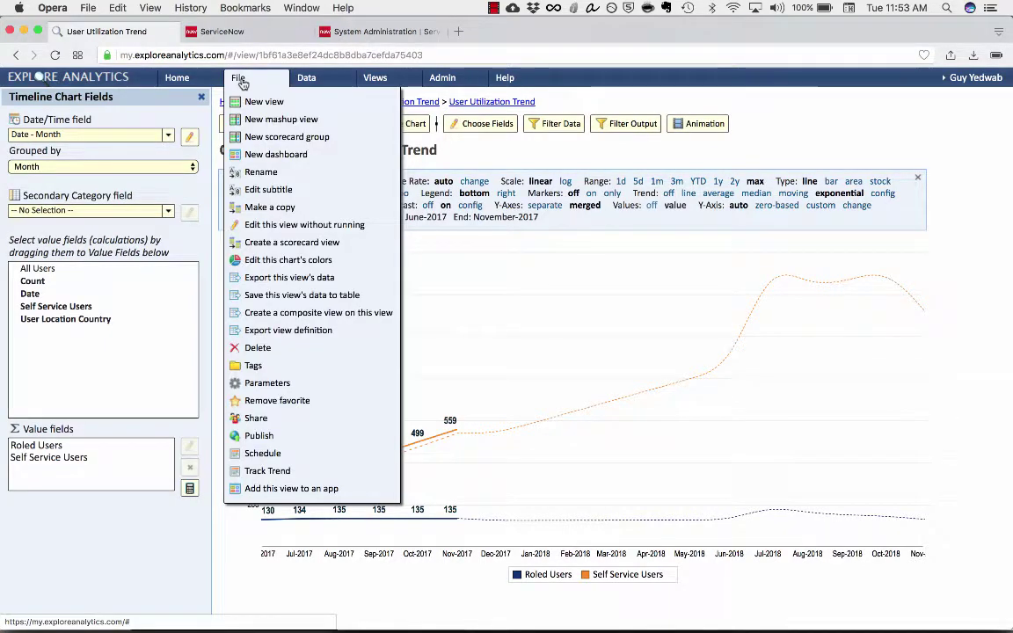
{"action": "left_click", "coordinate": [282, 438]}
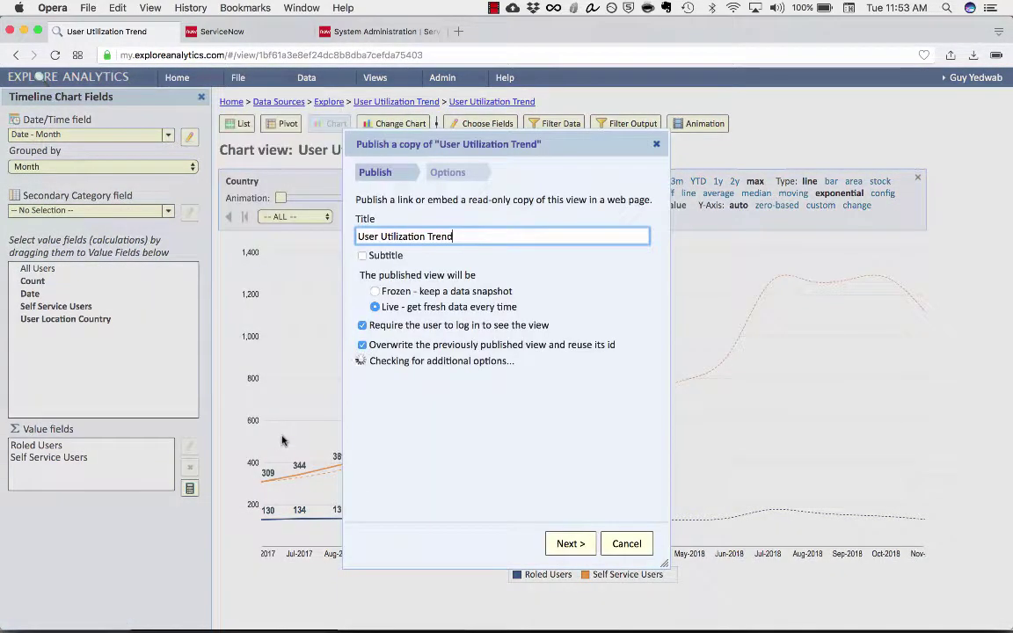
{"action": "left_click_drag", "start_coordinate": [375, 308], "coordinate": [520, 312]}
{"action": "left_click", "coordinate": [442, 361]}
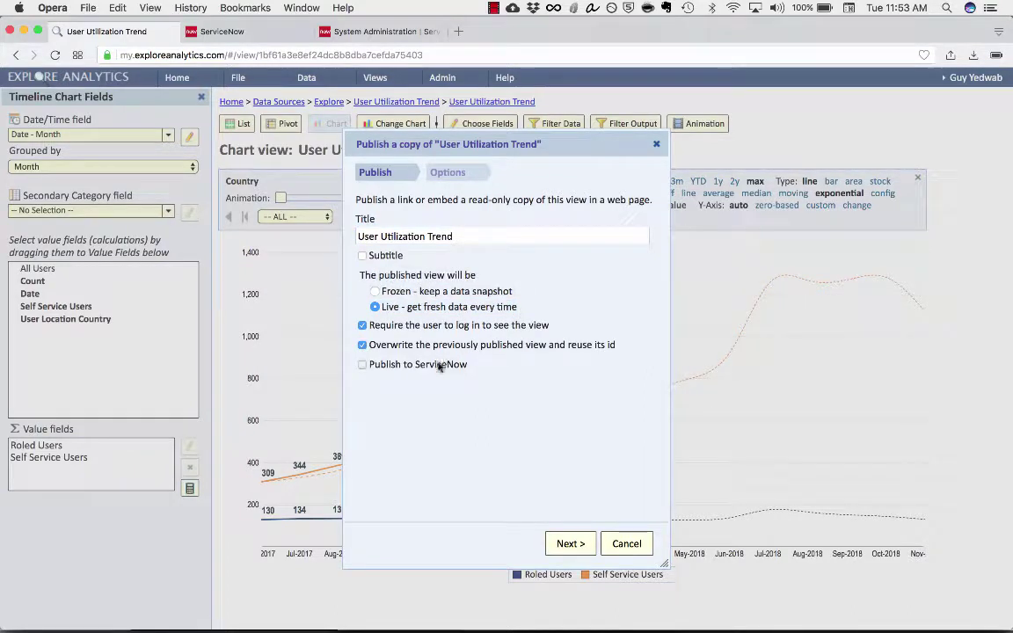
{"action": "left_click", "coordinate": [440, 365]}
{"action": "left_click", "coordinate": [581, 545]}
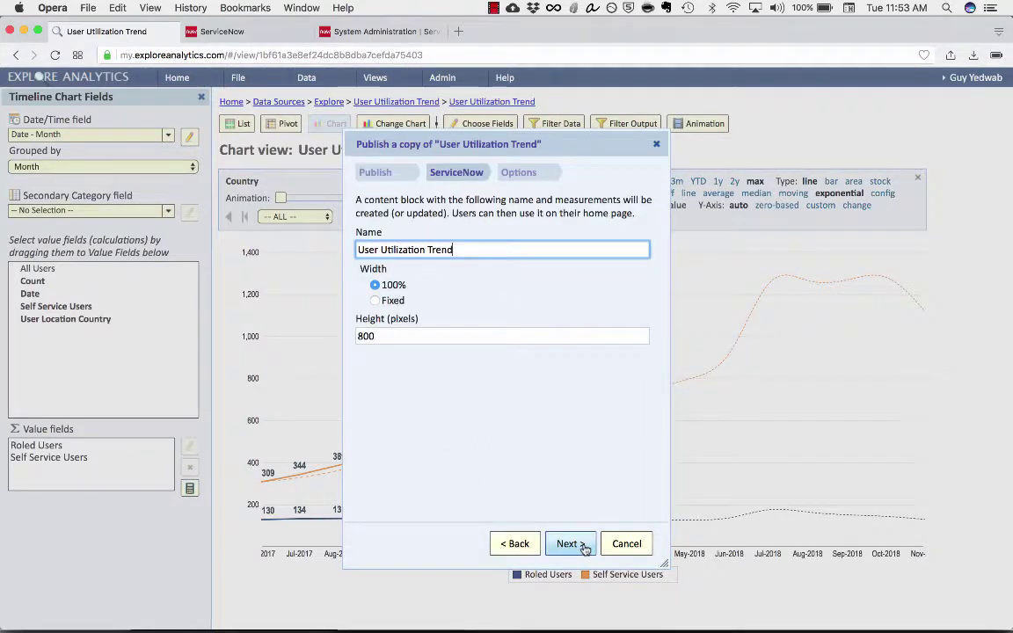
{"action": "left_click", "coordinate": [570, 545]}
{"action": "left_click", "coordinate": [570, 544]}
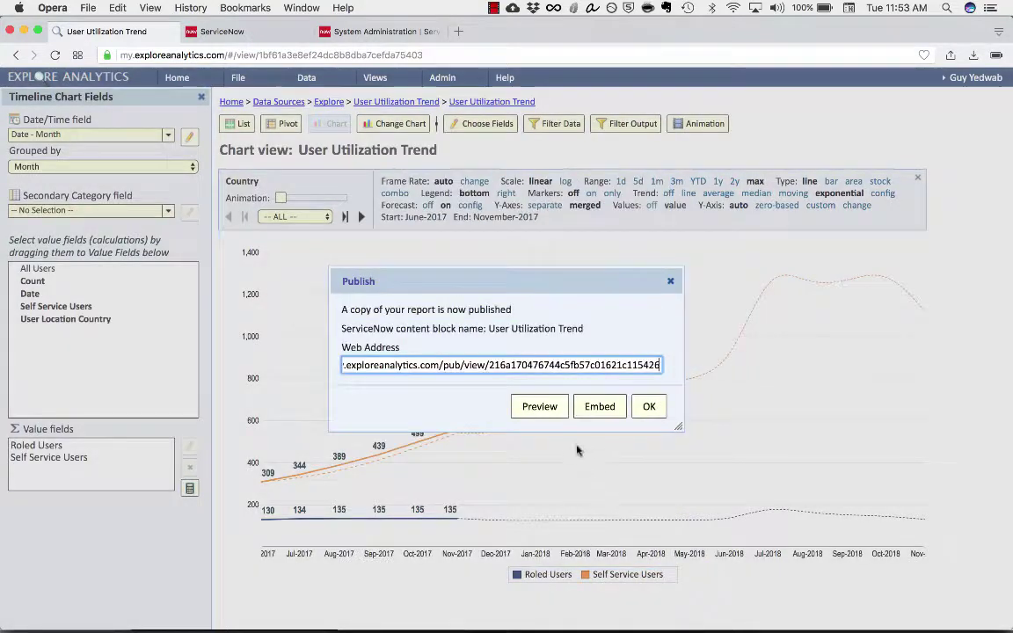
Step: Review the published web address, embed code and content block name, then close the confirmation
{"action": "triple_click", "coordinate": [372, 366]}
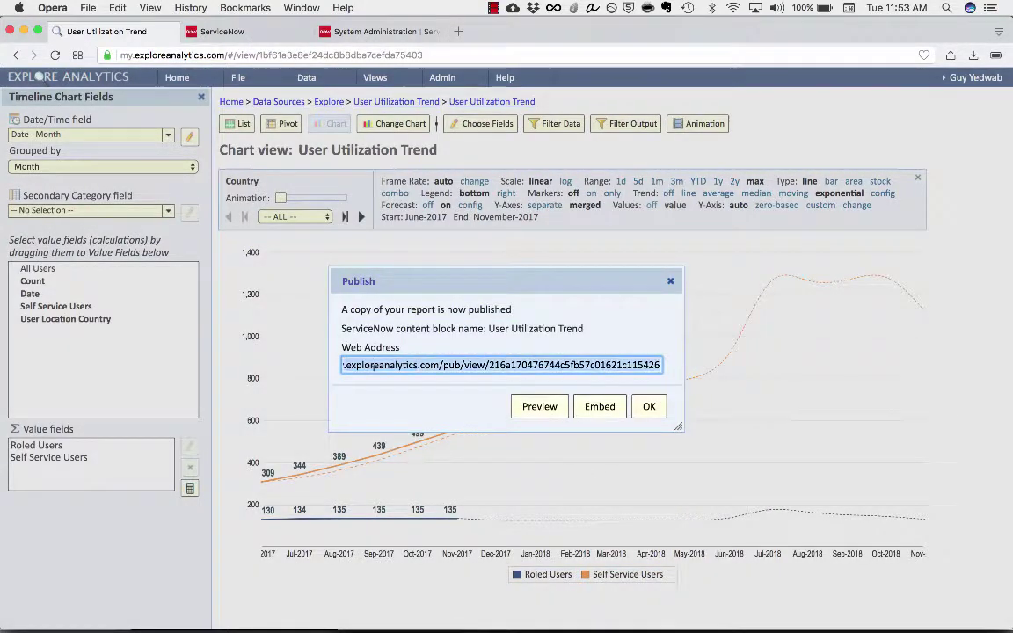
{"action": "left_click", "coordinate": [599, 407]}
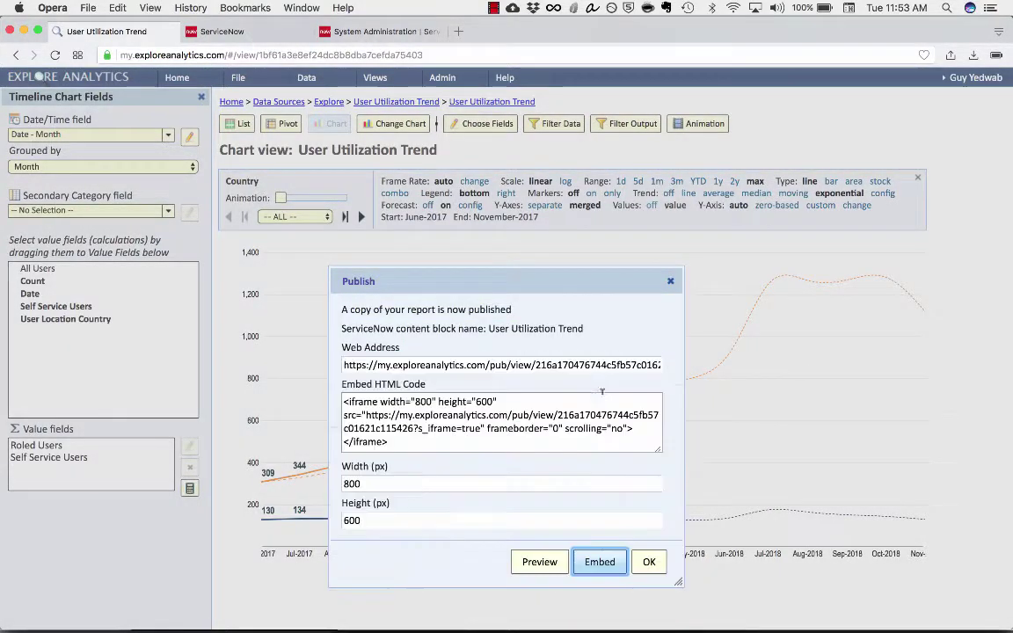
{"action": "triple_click", "coordinate": [595, 328]}
{"action": "left_click", "coordinate": [717, 300]}
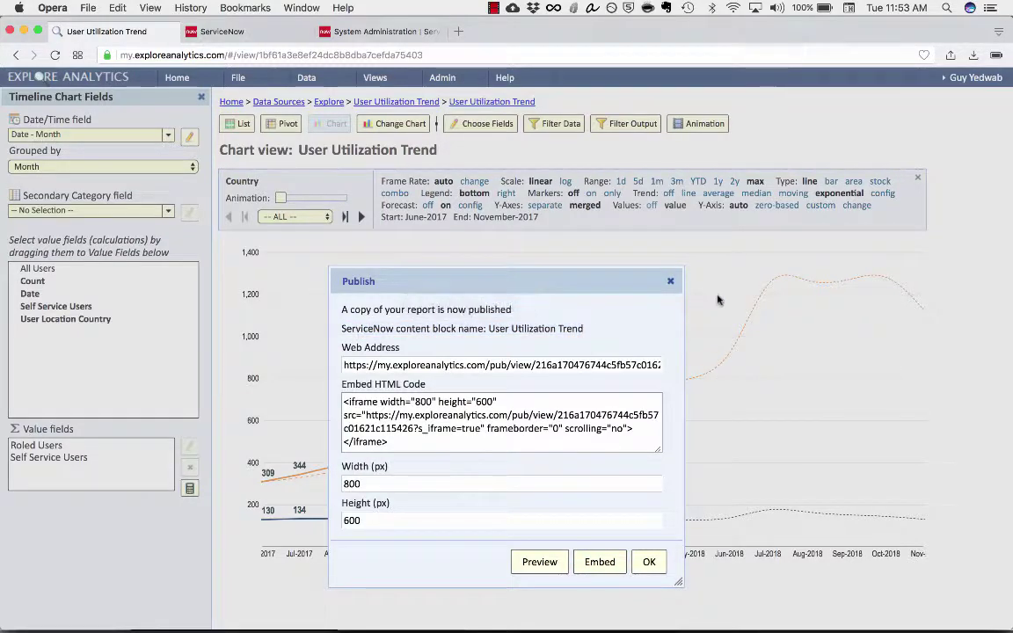
{"action": "left_click", "coordinate": [669, 281]}
Step: On My Homepage 4, add the User Utilization Trend block found via 'explo' and 'user ut'
{"action": "left_click", "coordinate": [222, 30]}
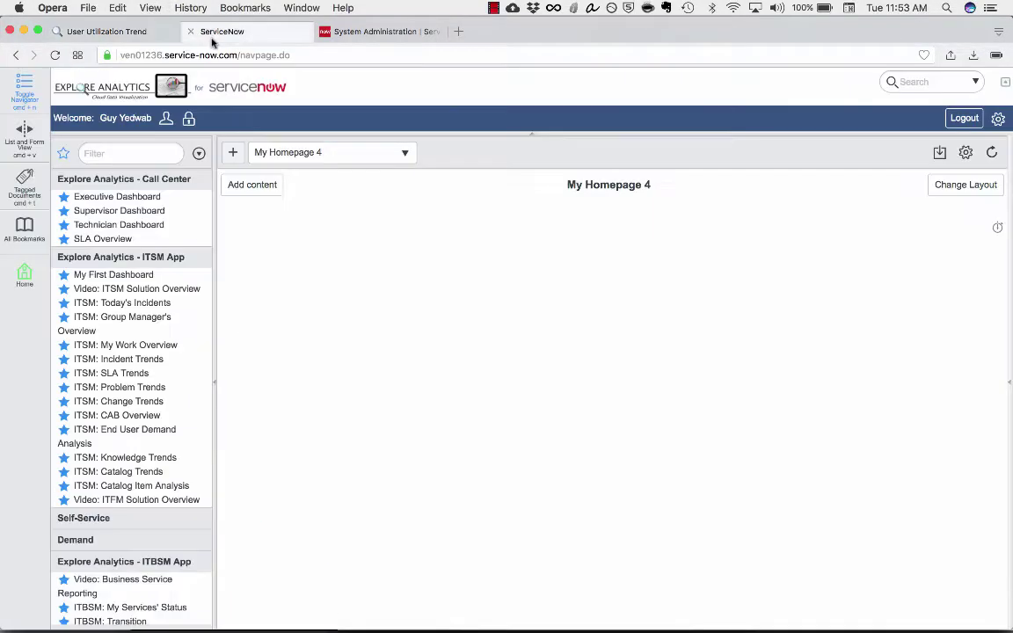
{"action": "left_click", "coordinate": [252, 184]}
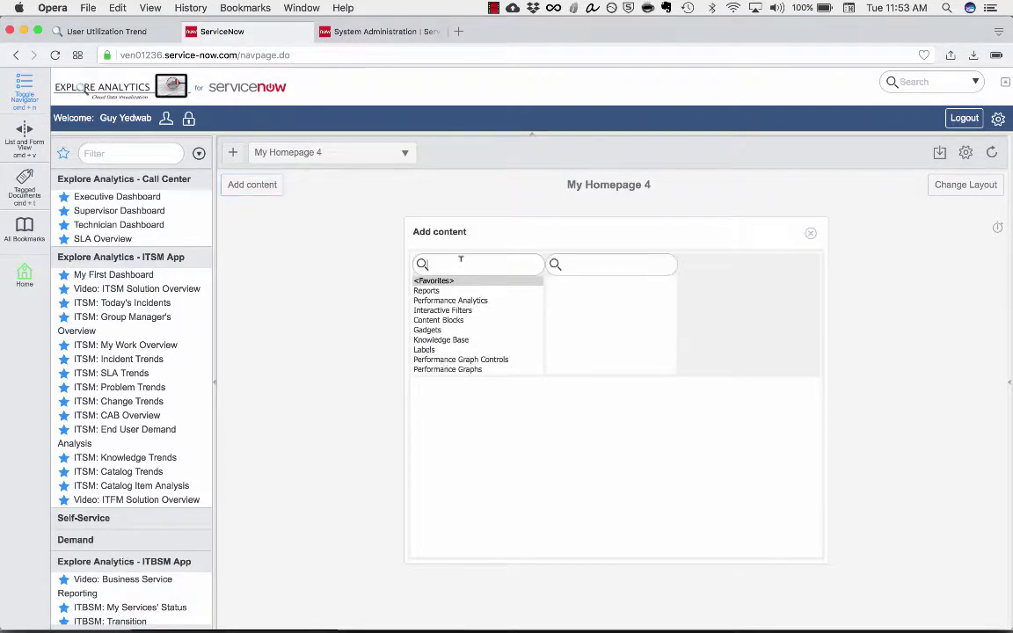
{"action": "left_click", "coordinate": [460, 263]}
{"action": "type", "text": "explore"}
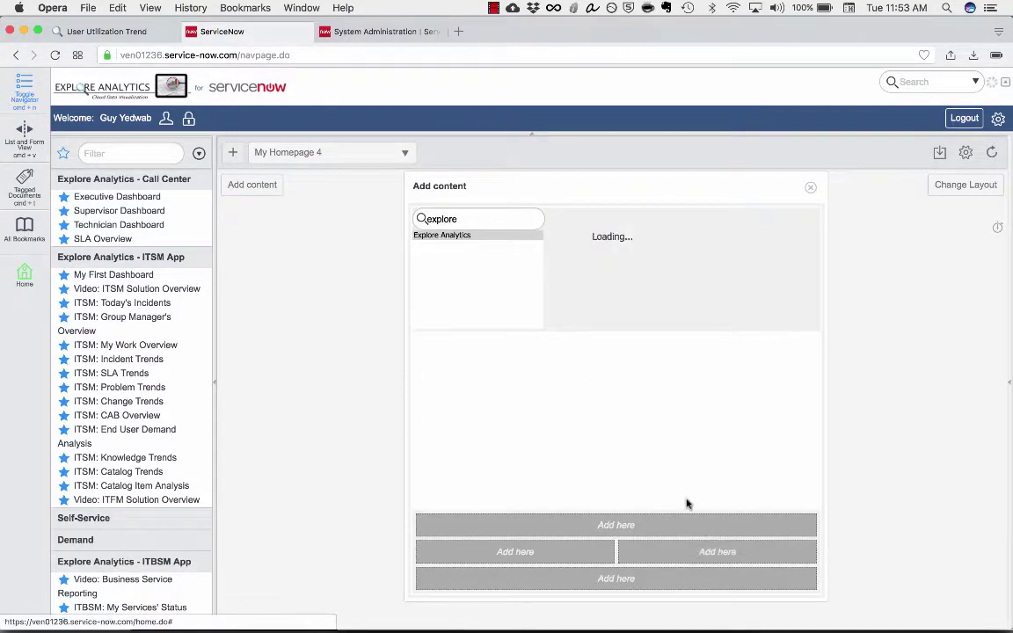
{"action": "left_click", "coordinate": [622, 214]}
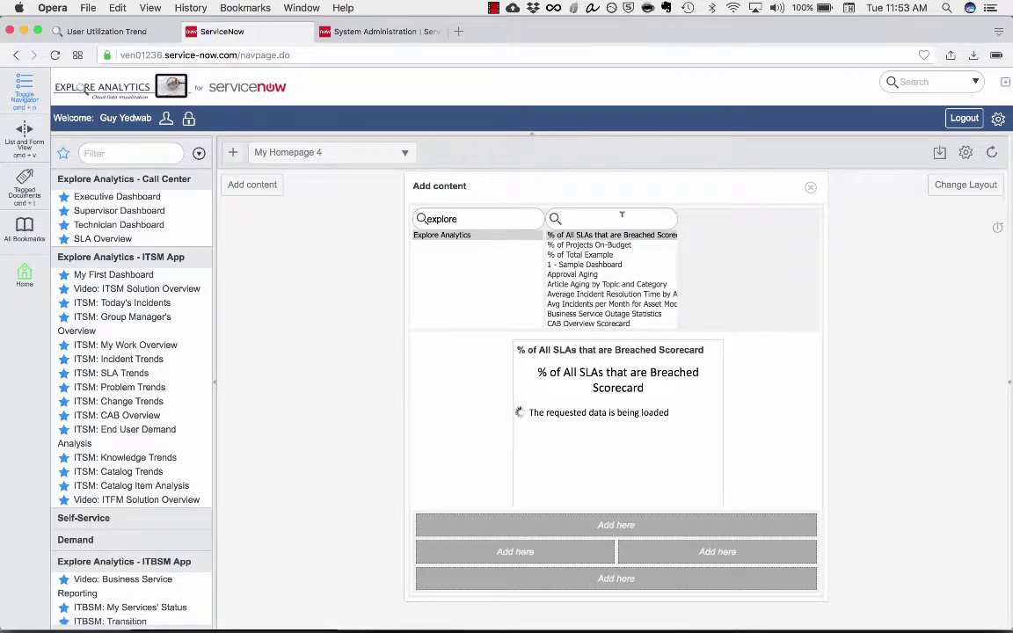
{"action": "type", "text": "u"}
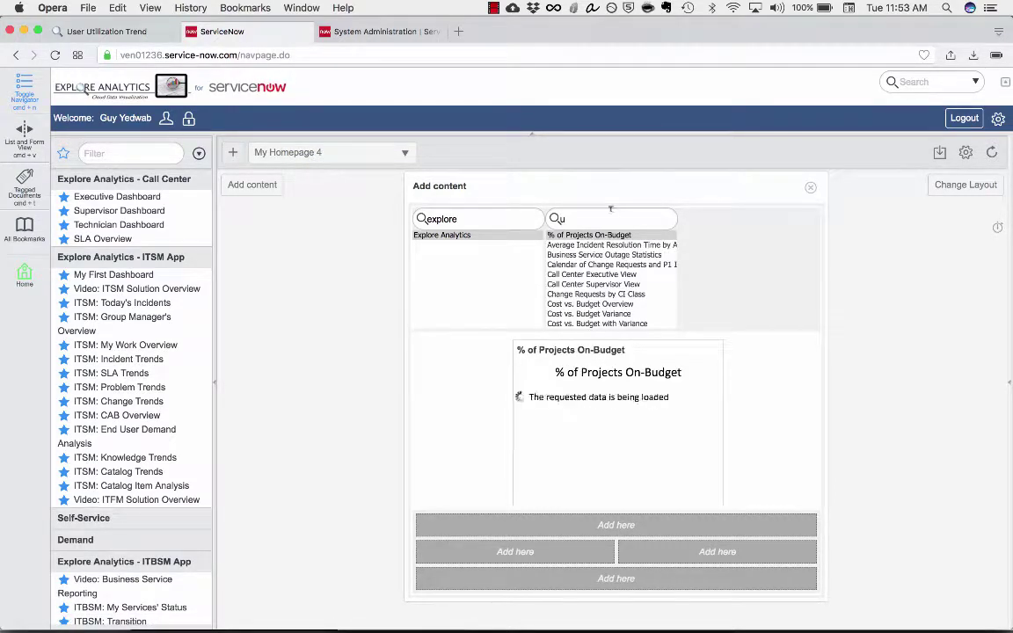
{"action": "type", "text": "ser utili"}
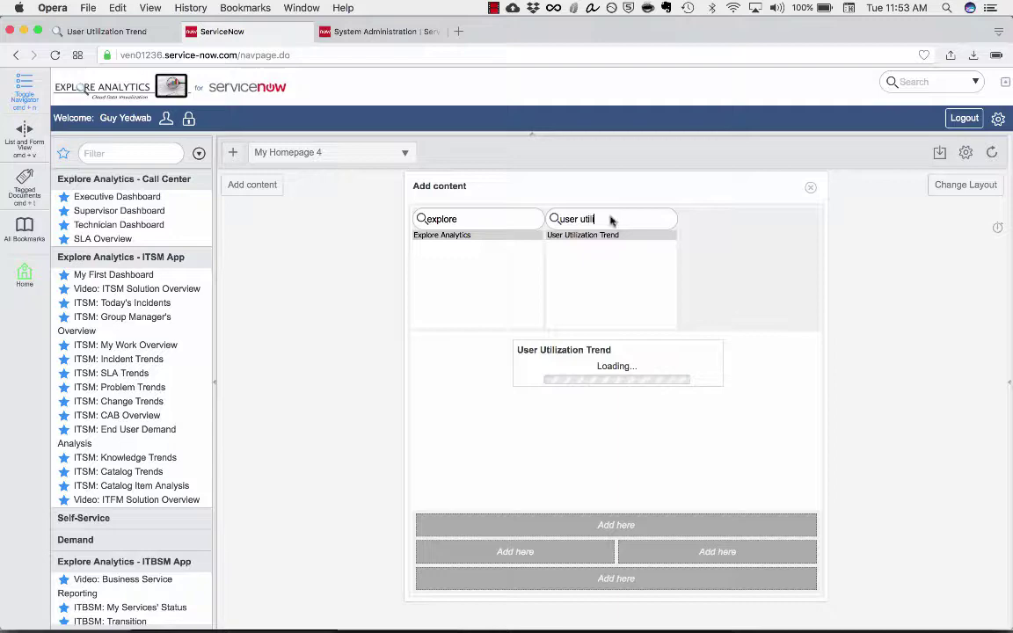
{"action": "left_click", "coordinate": [557, 556]}
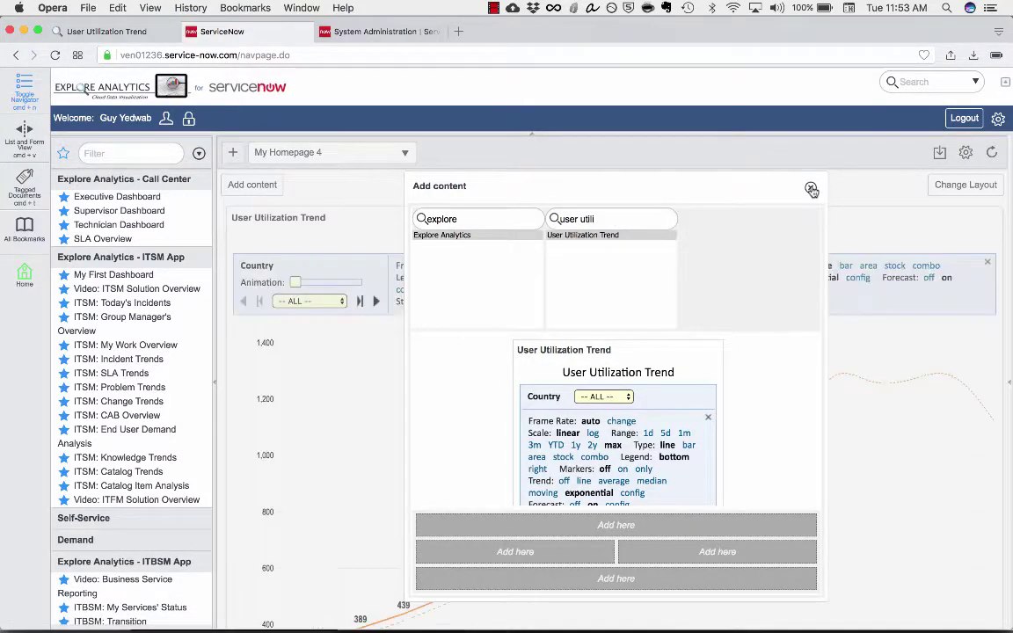
{"action": "left_click", "coordinate": [811, 190]}
Step: Filter the homepage chart's country to Brasil, then to China
{"action": "scroll", "coordinate": [836, 305], "scroll_direction": "down", "scroll_amount": 3}
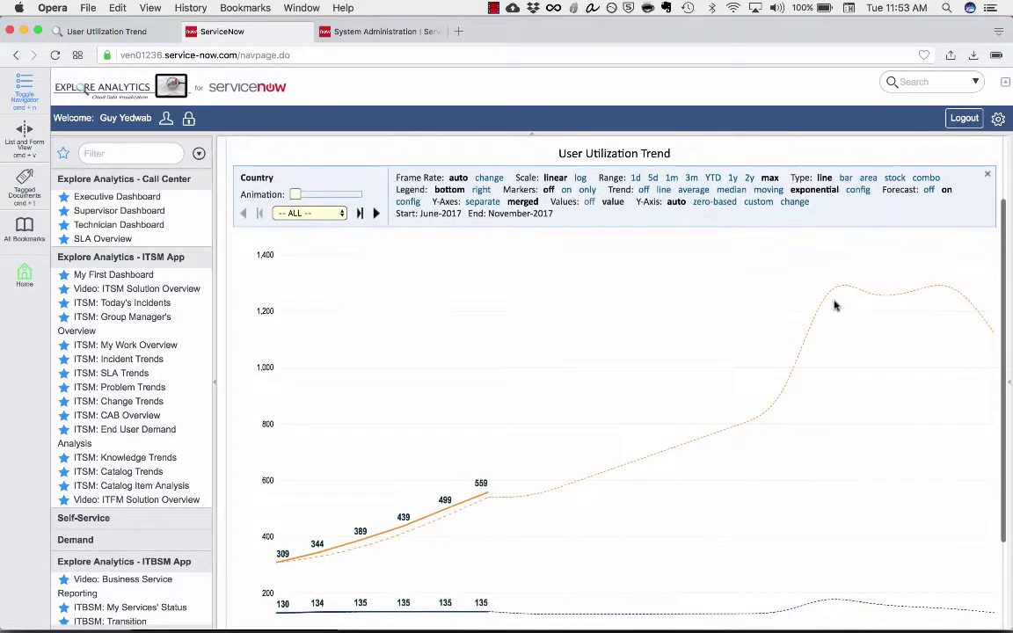
{"action": "left_click", "coordinate": [307, 213]}
{"action": "left_click", "coordinate": [312, 233]}
{"action": "left_click", "coordinate": [323, 219]}
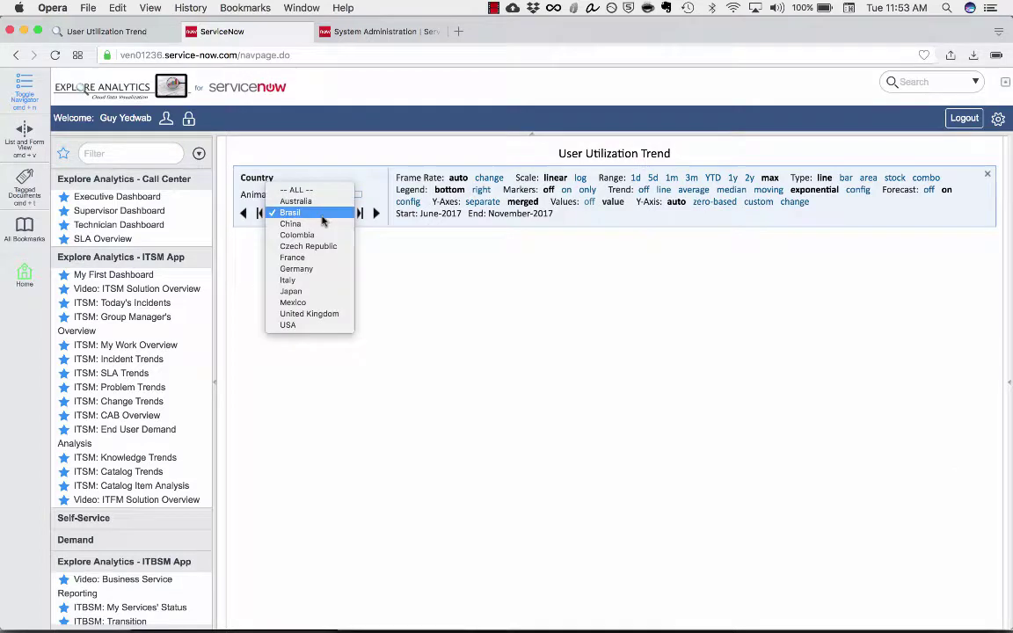
{"action": "left_click", "coordinate": [327, 225]}
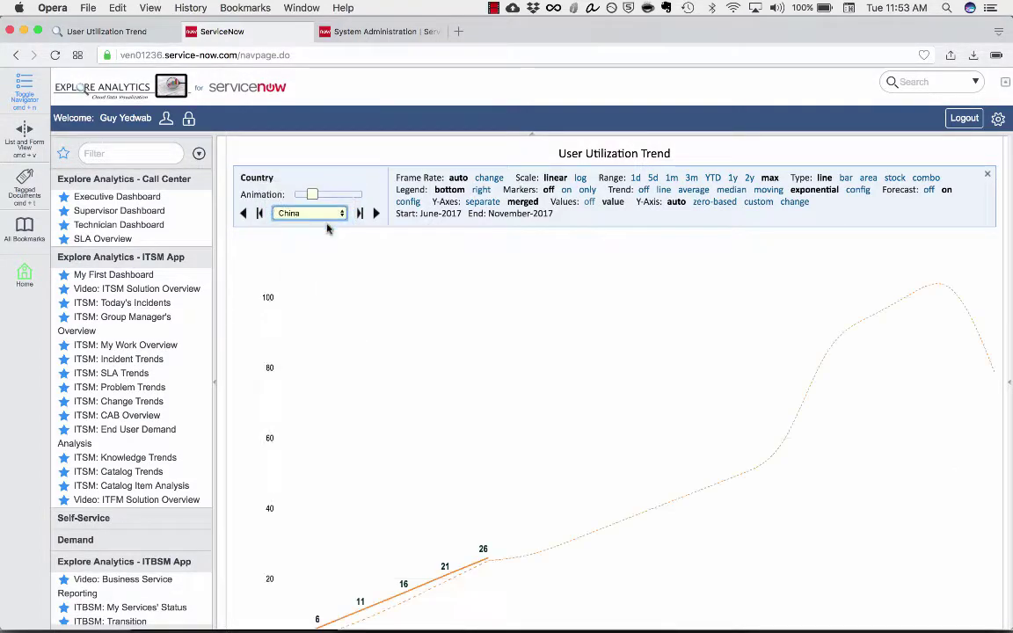
Step: Hide and restore the navigation sidebar to view the China chart wider
{"action": "scroll", "coordinate": [327, 228], "scroll_direction": "down", "scroll_amount": 1}
{"action": "scroll", "coordinate": [327, 229], "scroll_direction": "down", "scroll_amount": 3}
{"action": "scroll", "coordinate": [327, 228], "scroll_direction": "up", "scroll_amount": 6}
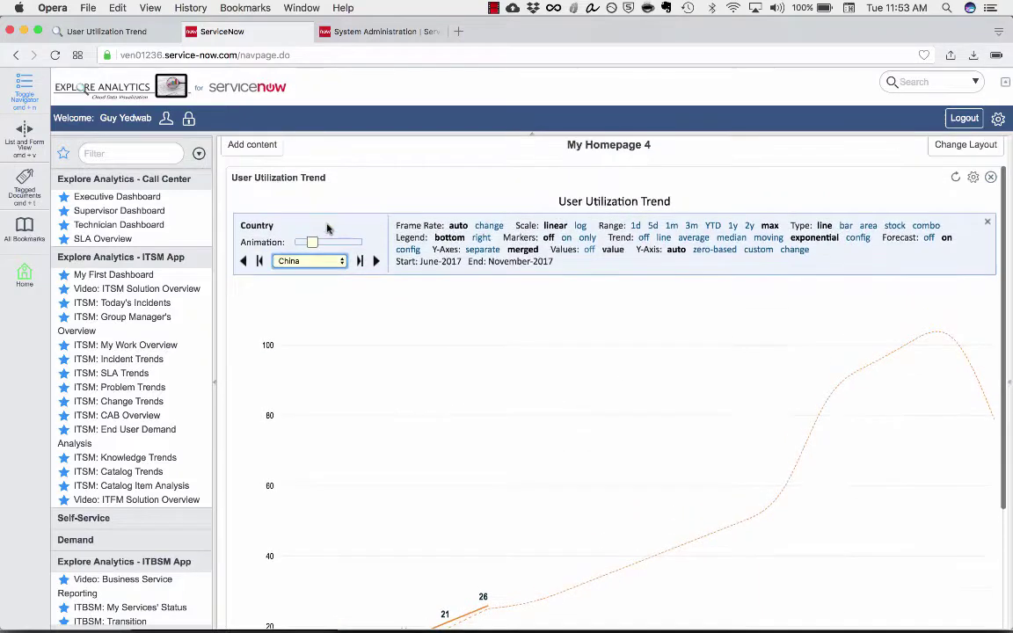
{"action": "left_click", "coordinate": [24, 88]}
{"action": "scroll", "coordinate": [219, 279], "scroll_direction": "down", "scroll_amount": 2}
{"action": "scroll", "coordinate": [219, 280], "scroll_direction": "down", "scroll_amount": 1}
{"action": "scroll", "coordinate": [219, 279], "scroll_direction": "up", "scroll_amount": 3}
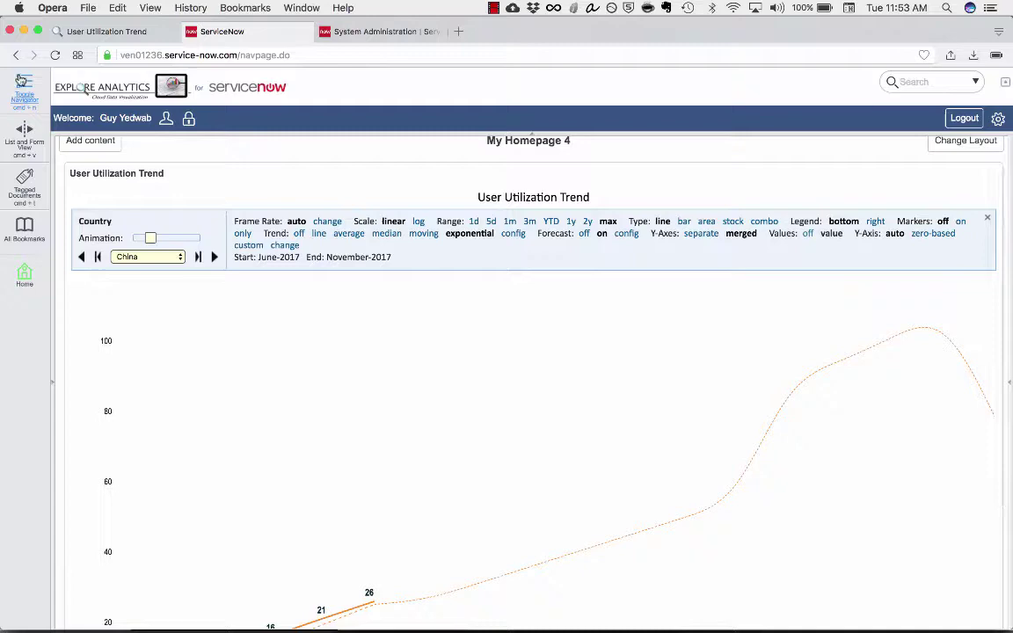
{"action": "left_click", "coordinate": [23, 81]}
Step: Return to Explore Analytics, go to its home page and scroll the Favorites sidebar
{"action": "left_click", "coordinate": [95, 32]}
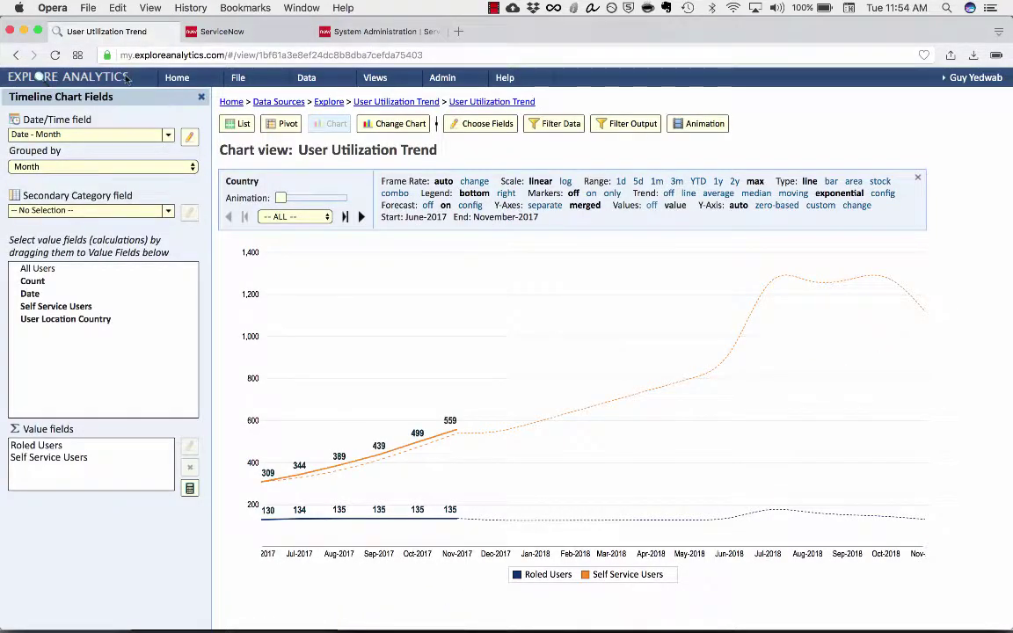
{"action": "left_click", "coordinate": [126, 76]}
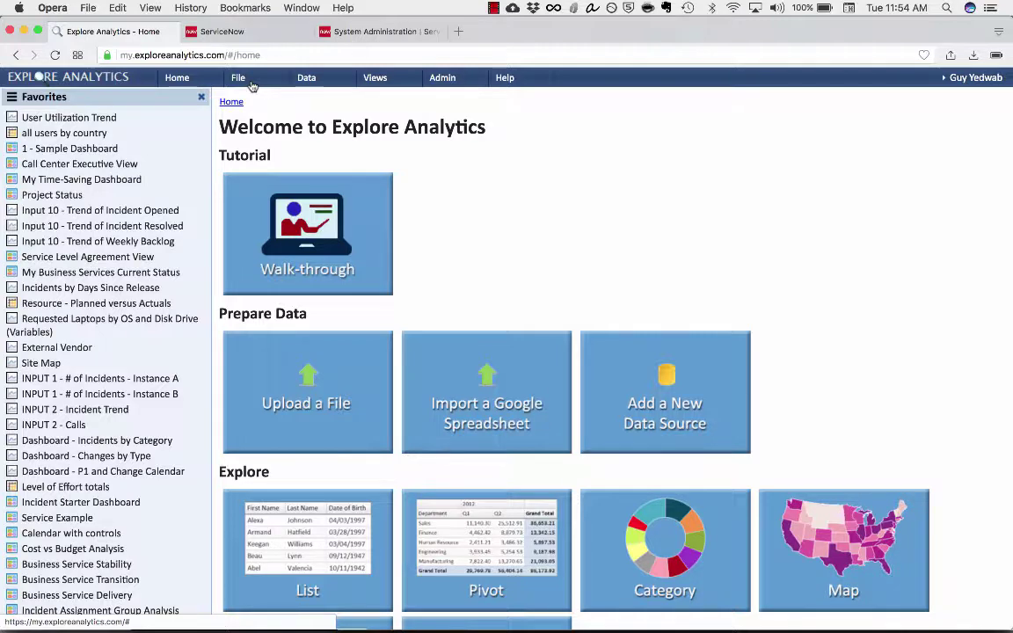
{"action": "scroll", "coordinate": [167, 140], "scroll_direction": "down", "scroll_amount": 10}
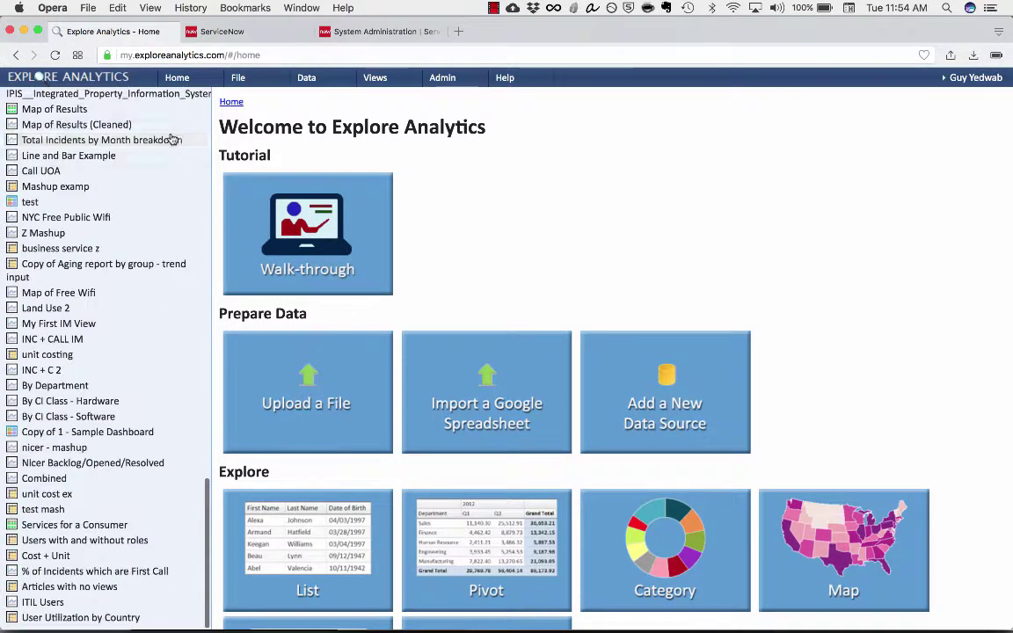
Step: Open ITIL Users as a pivot table with User Last login time Date as column labels
{"action": "left_click", "coordinate": [105, 602]}
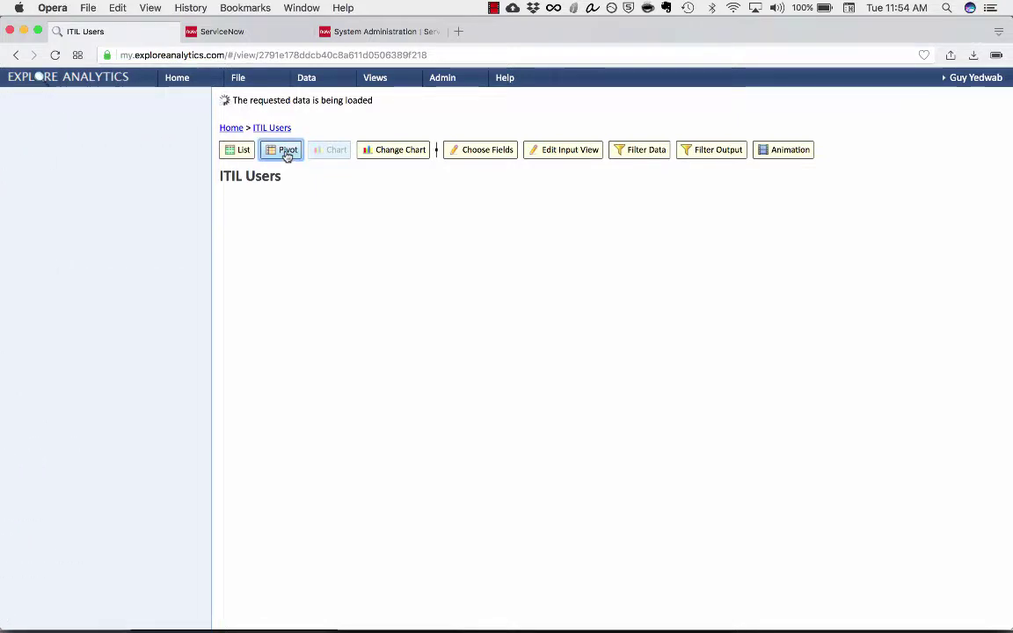
{"action": "left_click", "coordinate": [287, 156]}
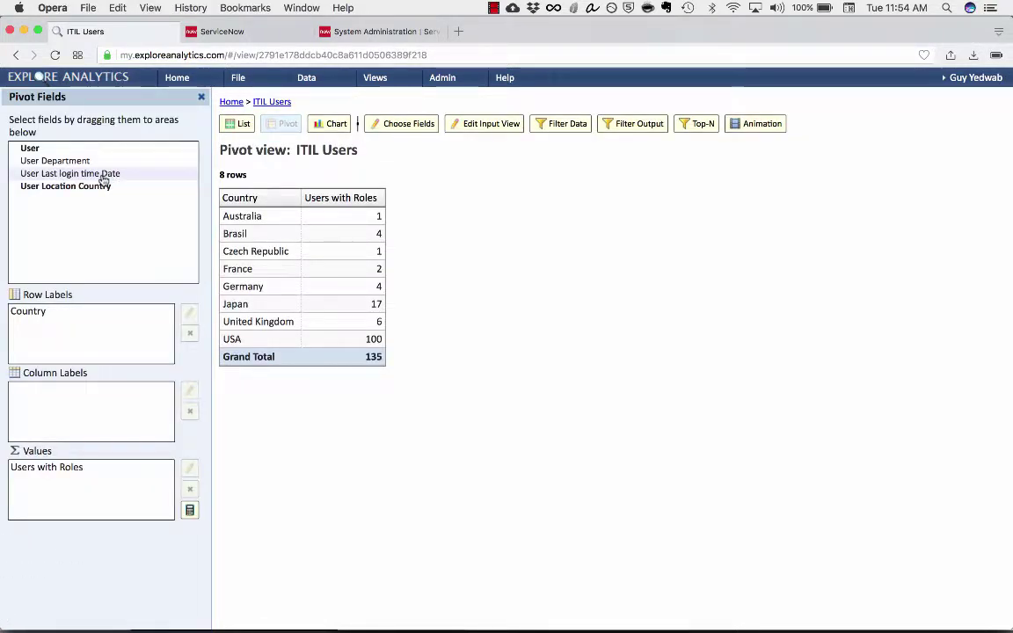
{"action": "left_click_drag", "start_coordinate": [103, 178], "coordinate": [59, 393]}
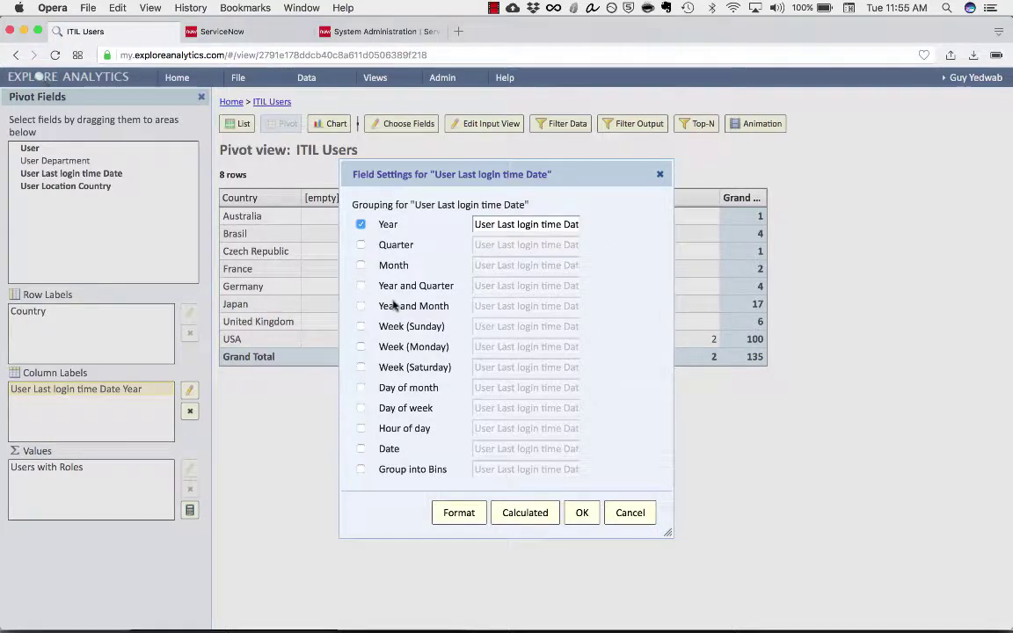
Step: Group last-login dates into bins ending at 30 and 60 days, removing the extra fourth bin
{"action": "left_click", "coordinate": [383, 477]}
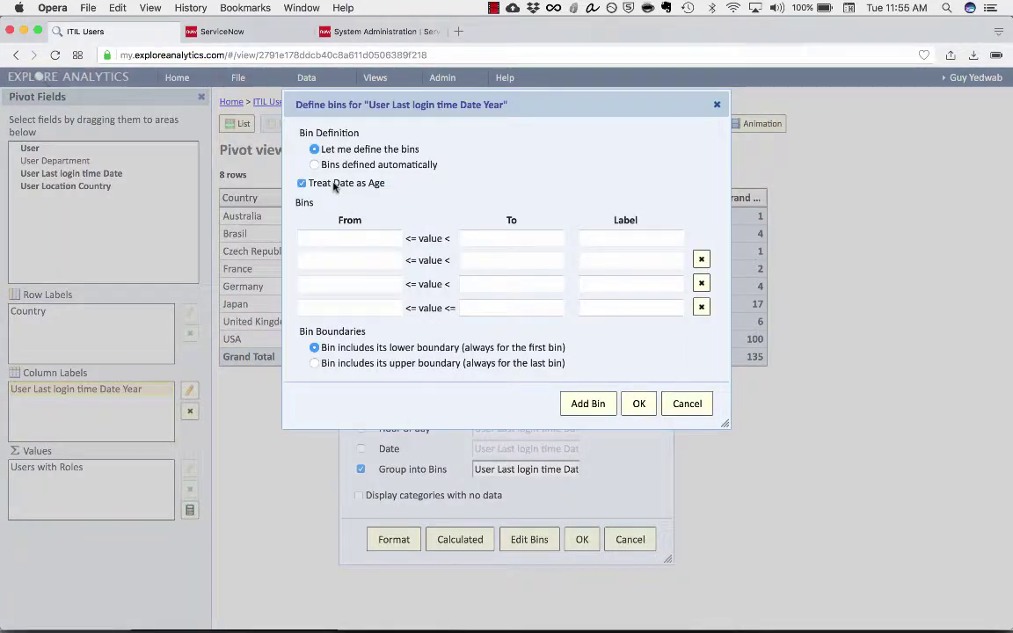
{"action": "left_click", "coordinate": [528, 230]}
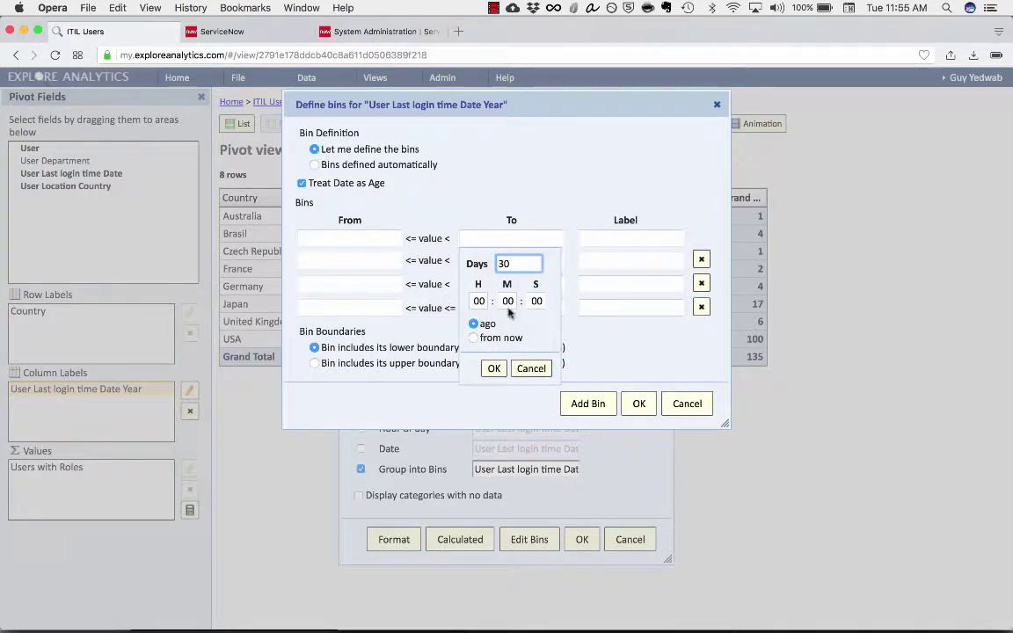
{"action": "left_click", "coordinate": [495, 367]}
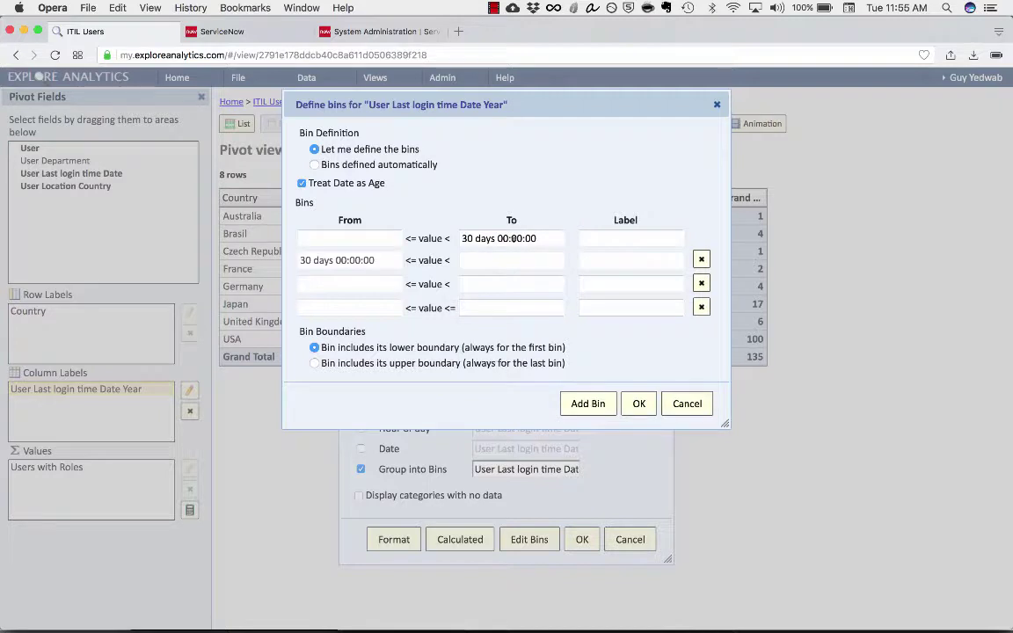
{"action": "left_click", "coordinate": [506, 256]}
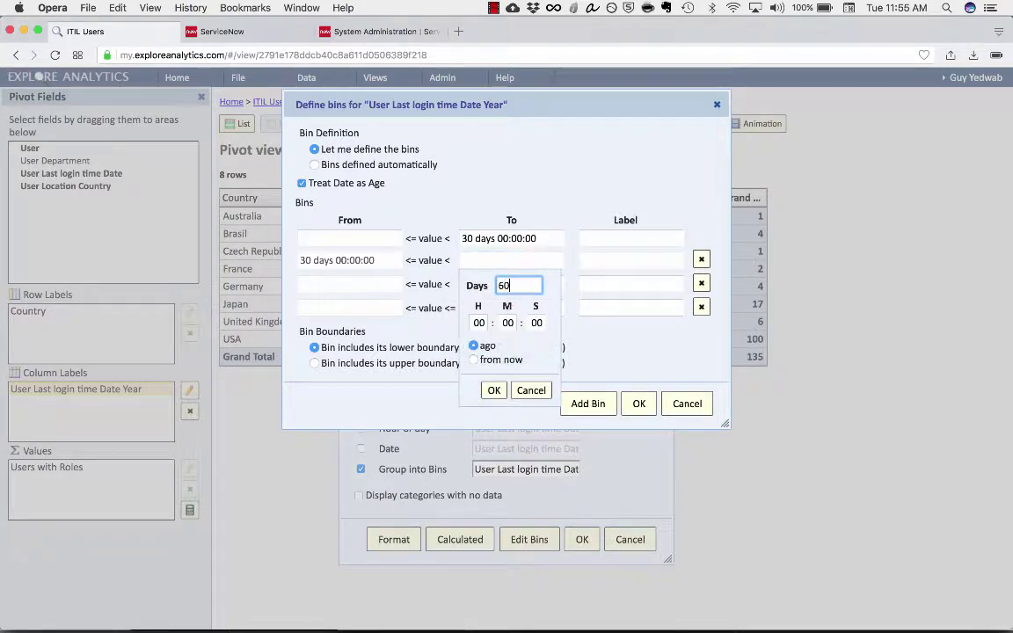
{"action": "type", "text": "60"}
{"action": "left_click", "coordinate": [493, 389]}
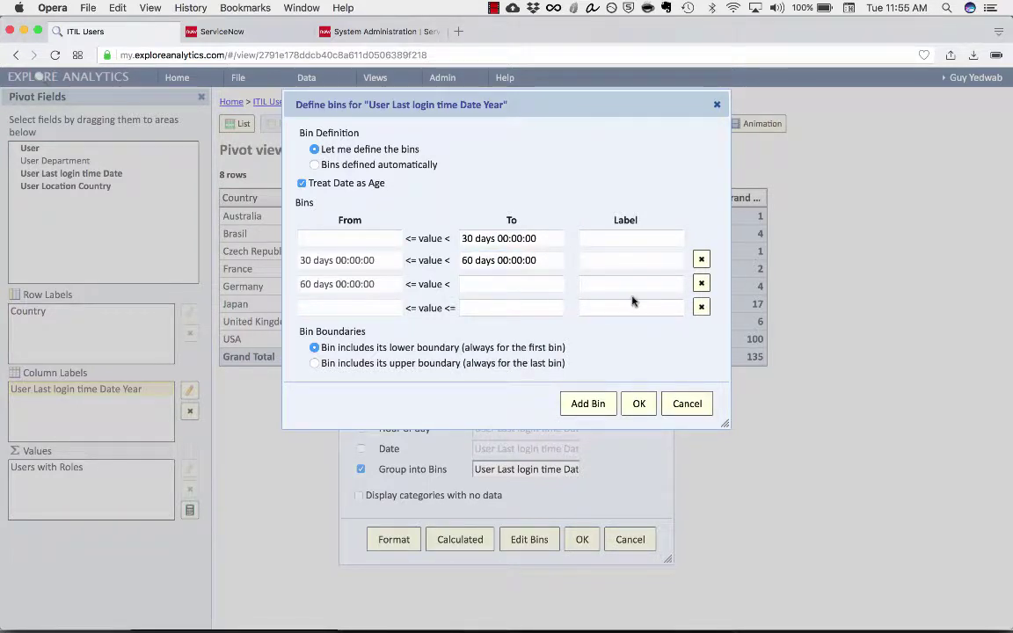
{"action": "left_click", "coordinate": [701, 306]}
Step: Label the bins '>30', '30-60' and '60+' and apply them to the pivot
{"action": "left_click", "coordinate": [649, 238]}
{"action": "type", "text": ">30"}
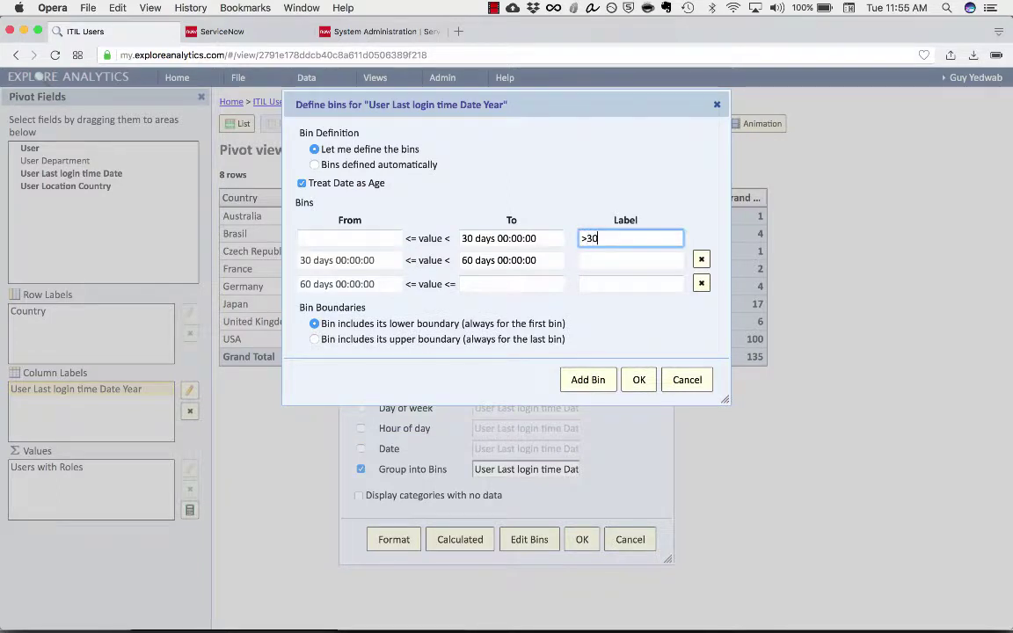
{"action": "key", "text": "Tab"}
{"action": "key", "text": "Tab"}
{"action": "type", "text": "30"}
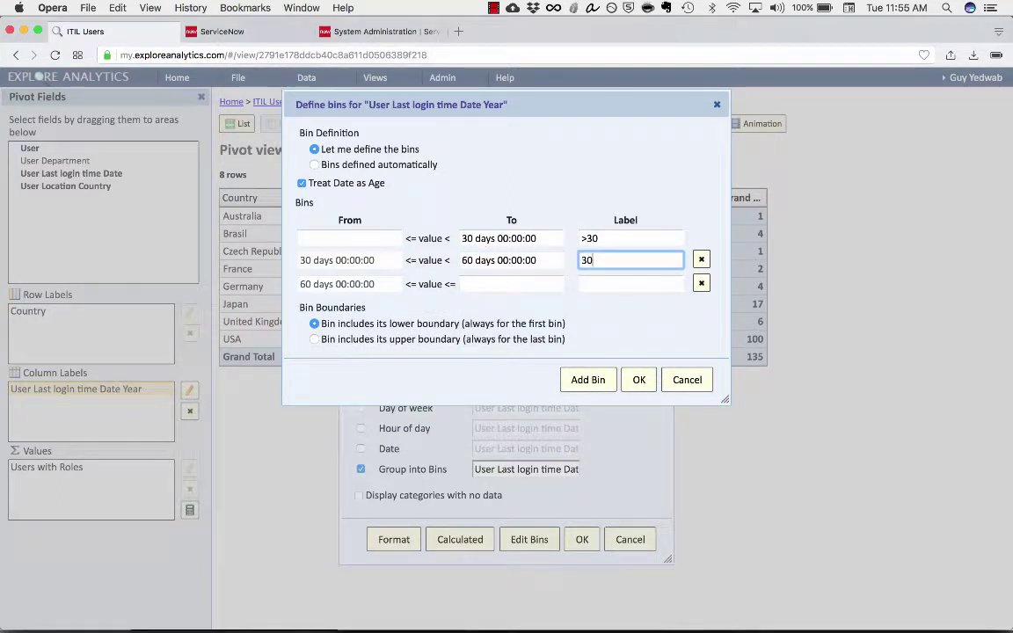
{"action": "type", "text": "-60"}
{"action": "key", "text": "Tab"}
{"action": "key", "text": "Tab"}
{"action": "type", "text": "60"}
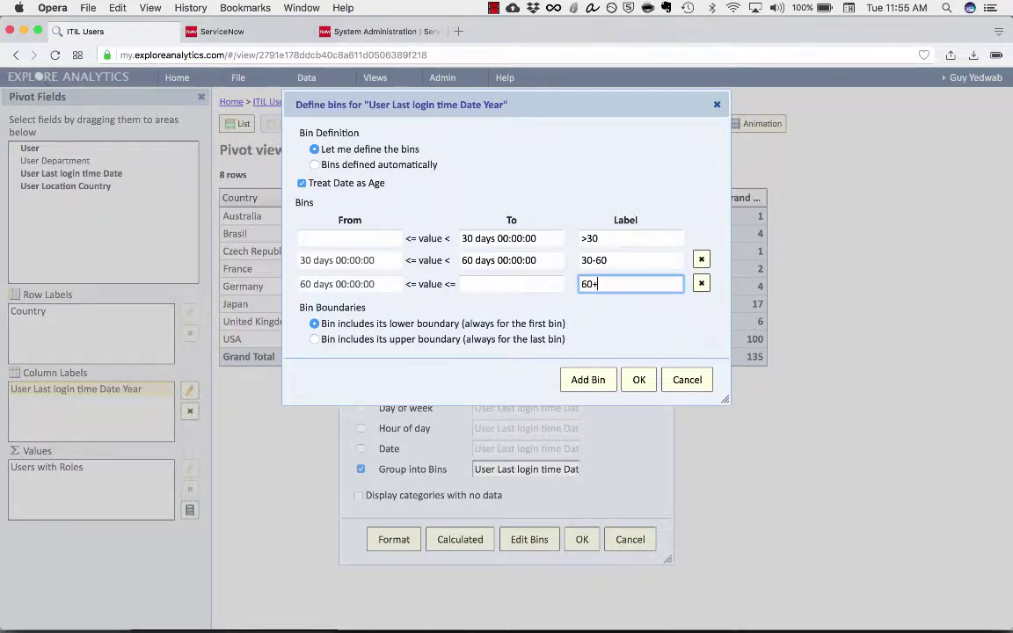
{"action": "left_click", "coordinate": [642, 387]}
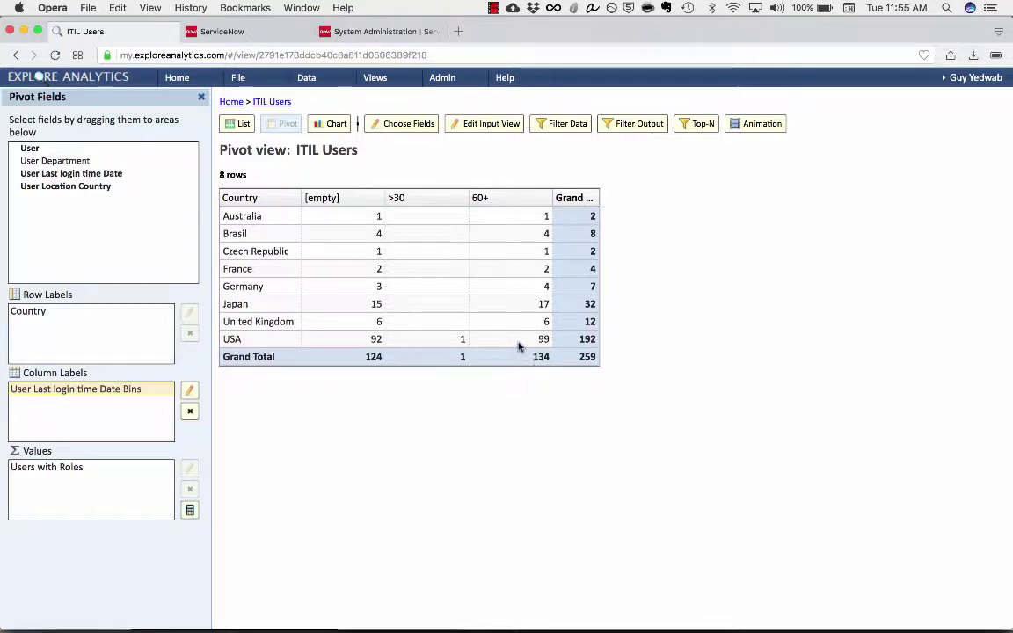
Step: Clear the stray selection and drill through Australia's 60+ cell to its user details
{"action": "left_click_drag", "start_coordinate": [548, 346], "coordinate": [545, 341]}
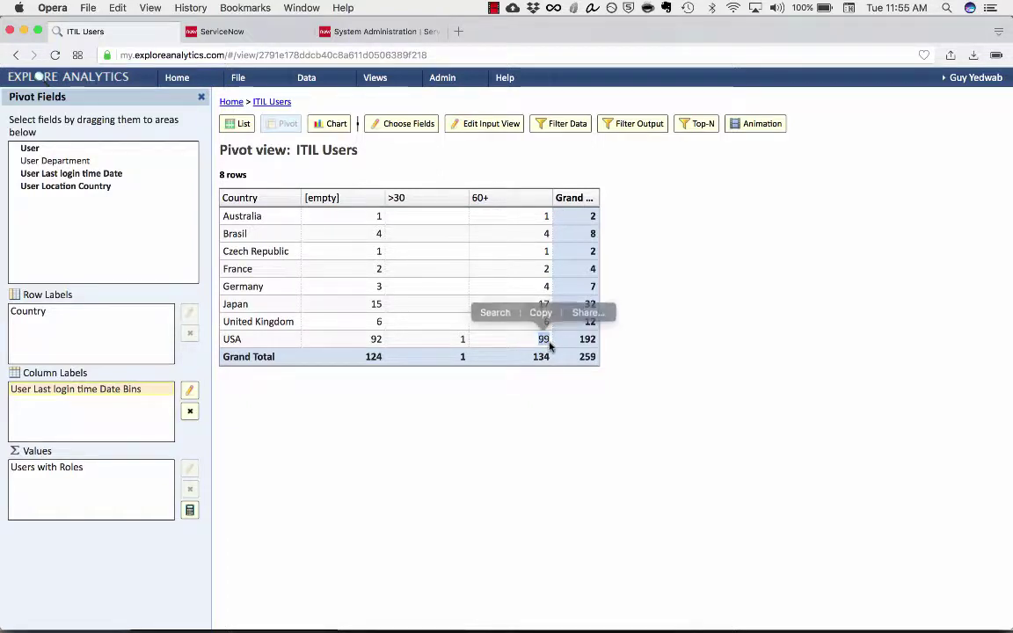
{"action": "left_click", "coordinate": [502, 380]}
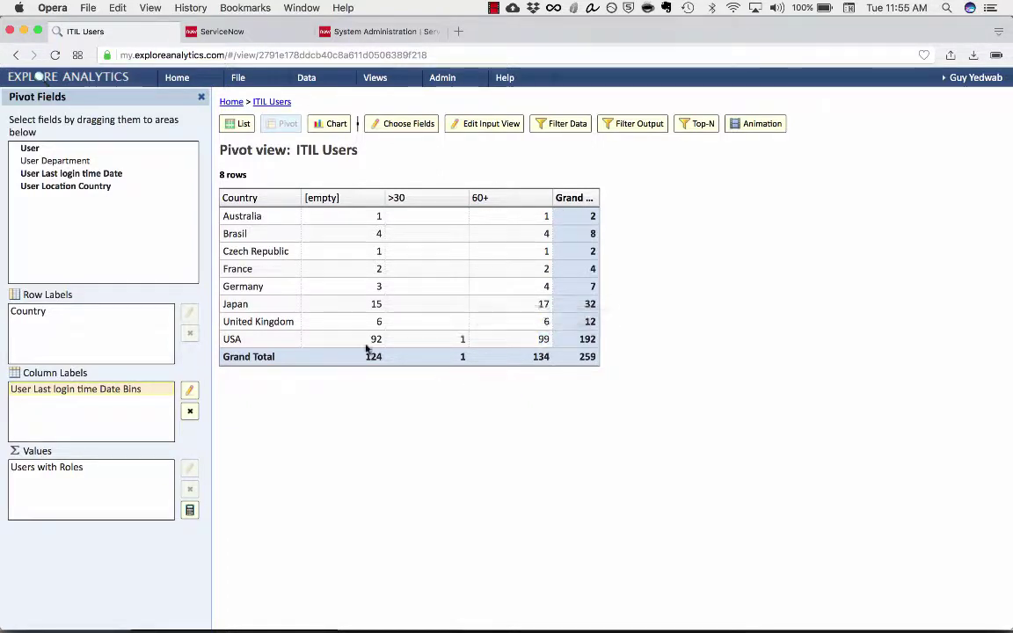
{"action": "right_click", "coordinate": [528, 347]}
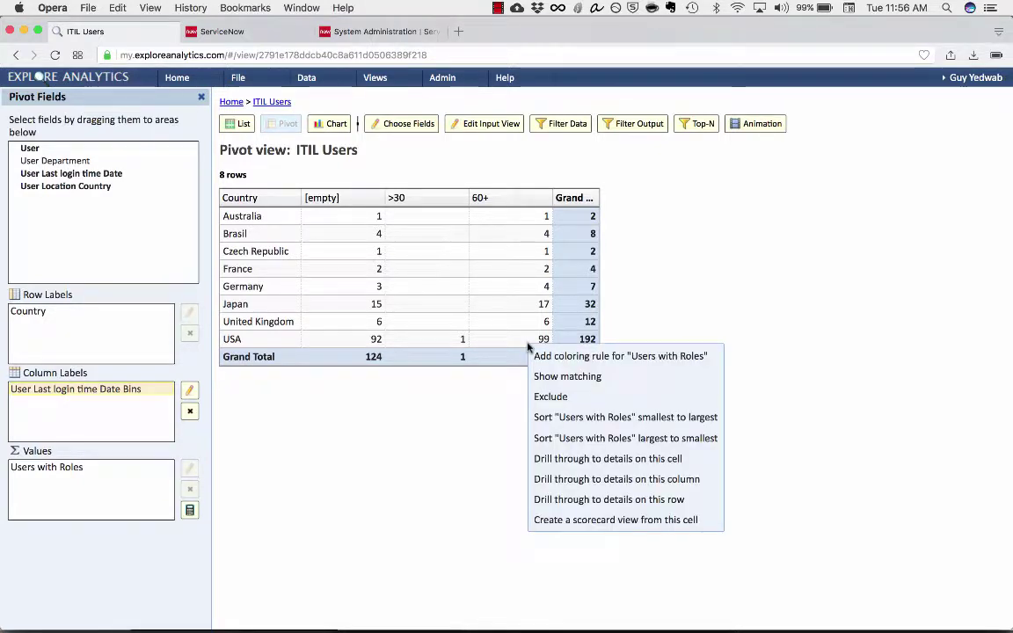
{"action": "right_click", "coordinate": [529, 222]}
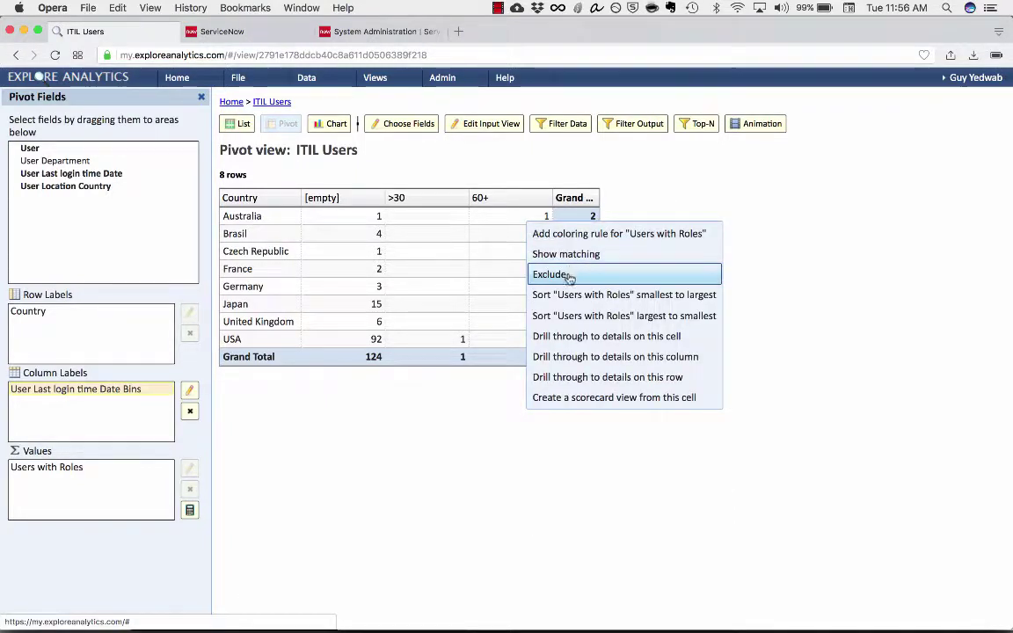
{"action": "left_click", "coordinate": [560, 336]}
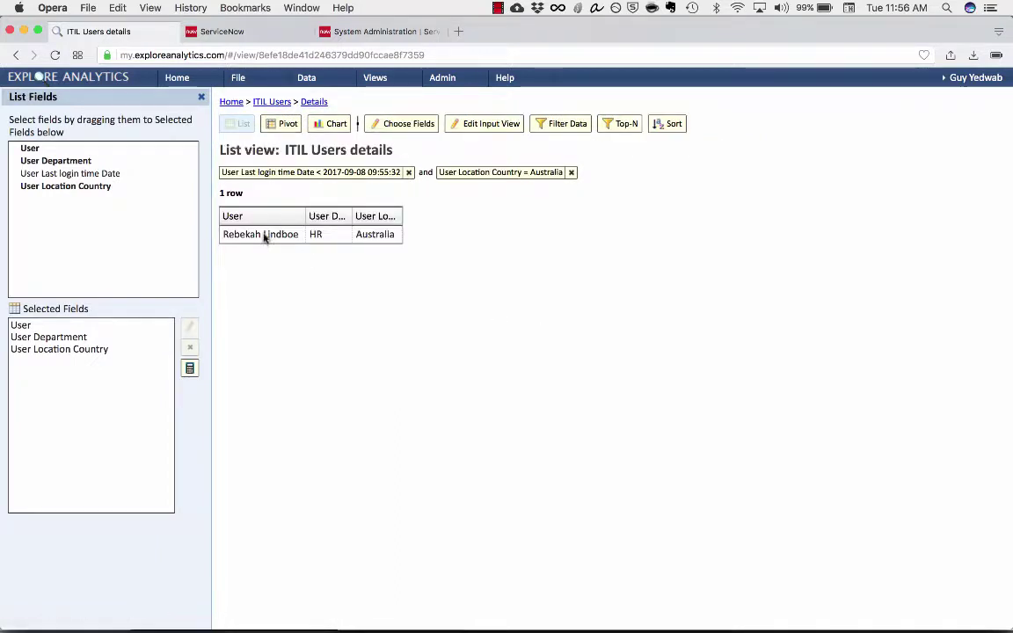
Step: From the ITIL Users pivot, publish it via File > Publish with Publish to ServiceNow checked and default settings
{"action": "left_click", "coordinate": [269, 103]}
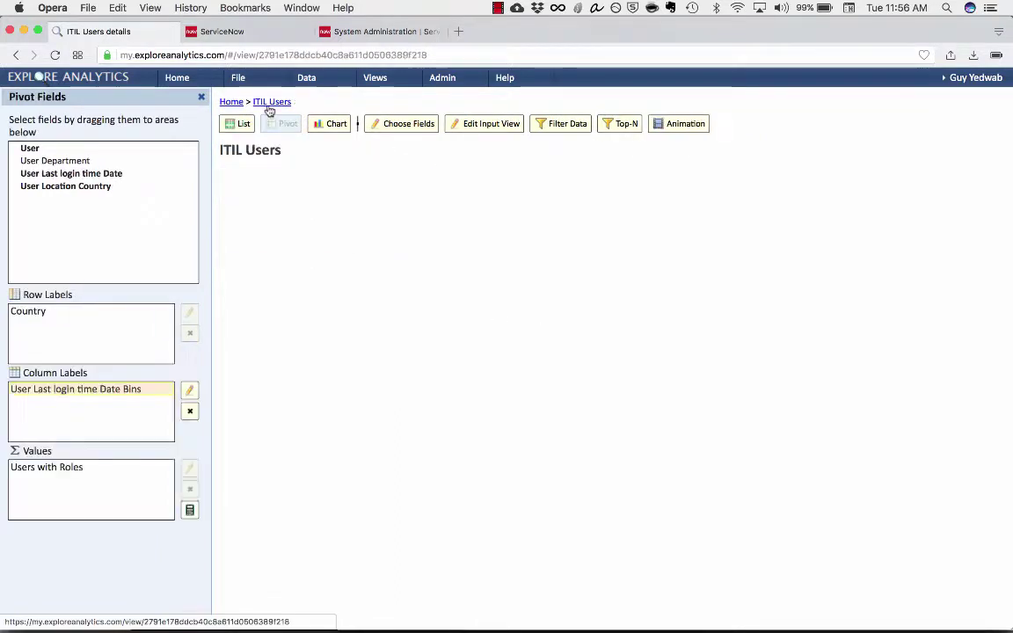
{"action": "left_click", "coordinate": [246, 80]}
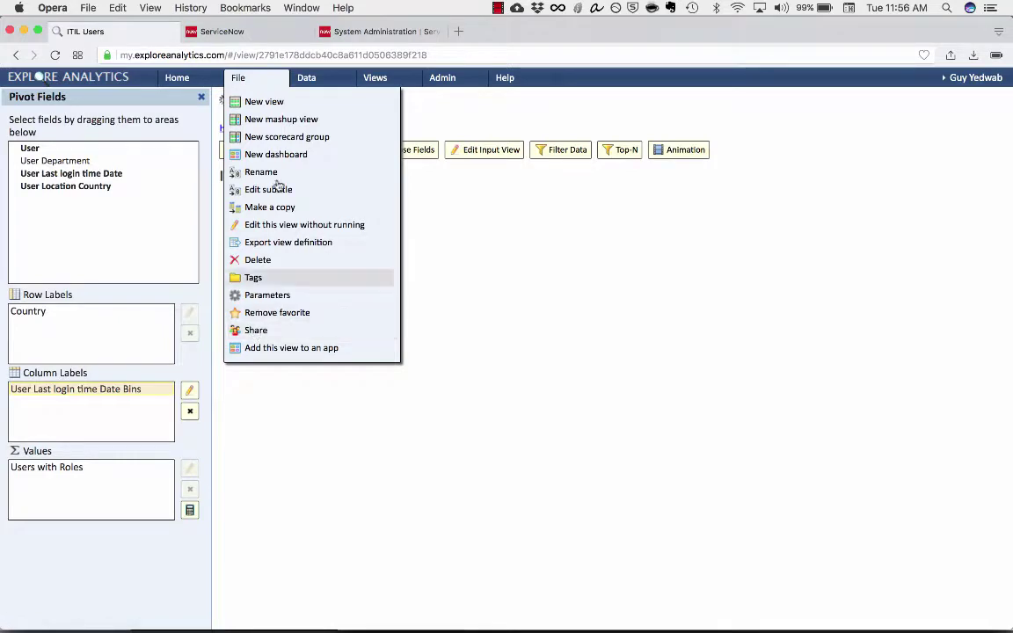
{"action": "left_click", "coordinate": [255, 81]}
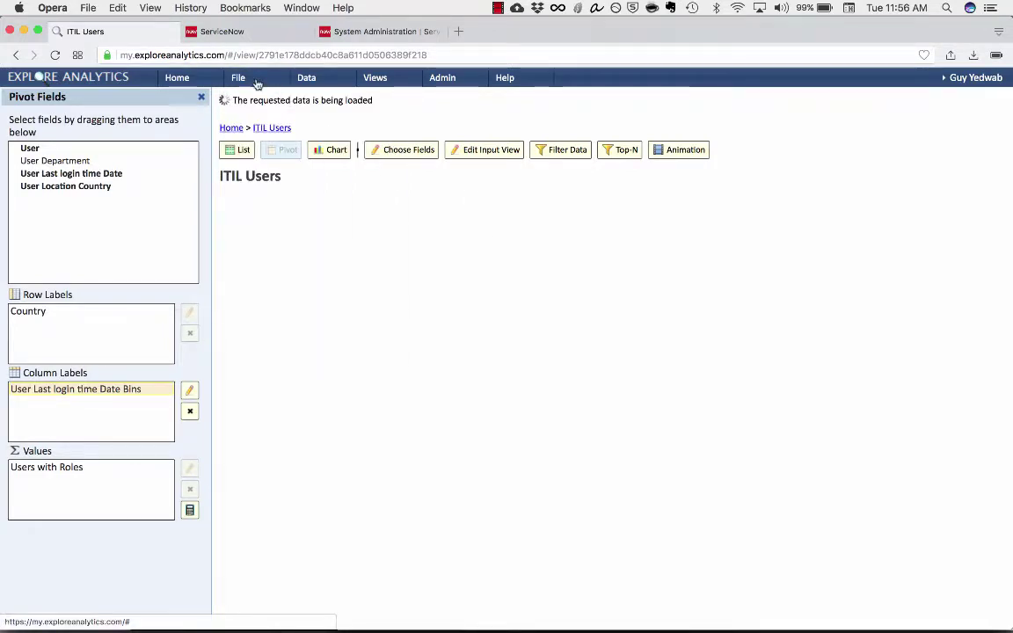
{"action": "left_click", "coordinate": [256, 82]}
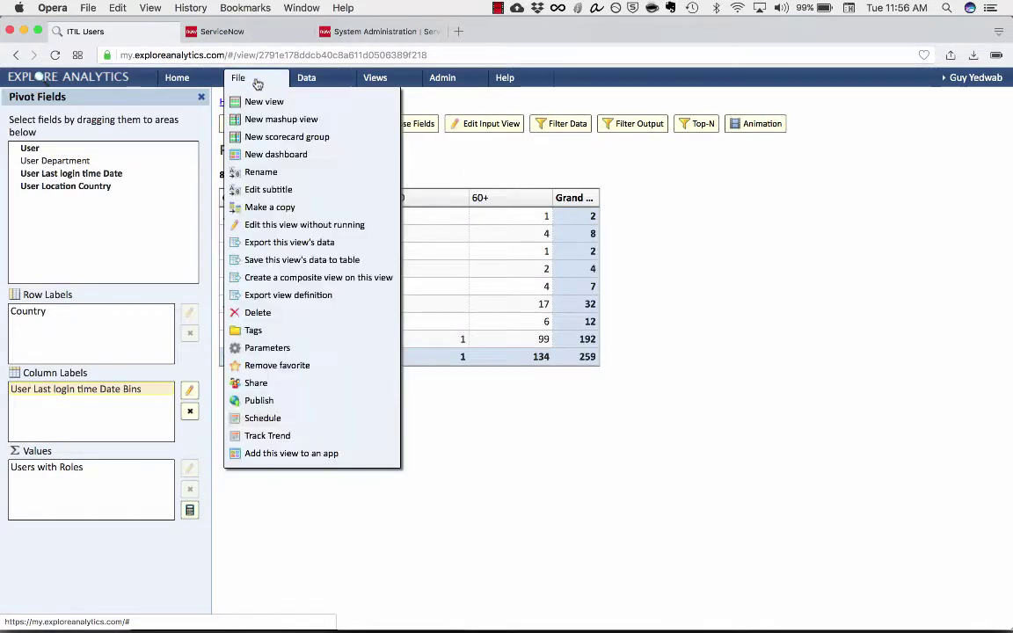
{"action": "left_click", "coordinate": [281, 402]}
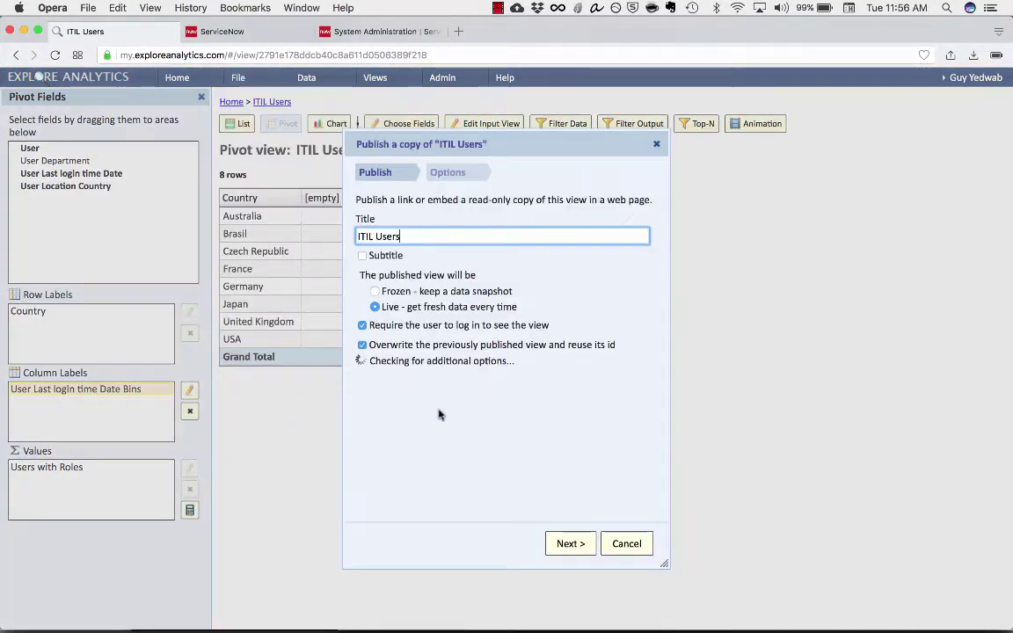
{"action": "left_click", "coordinate": [409, 370]}
{"action": "left_click", "coordinate": [567, 544]}
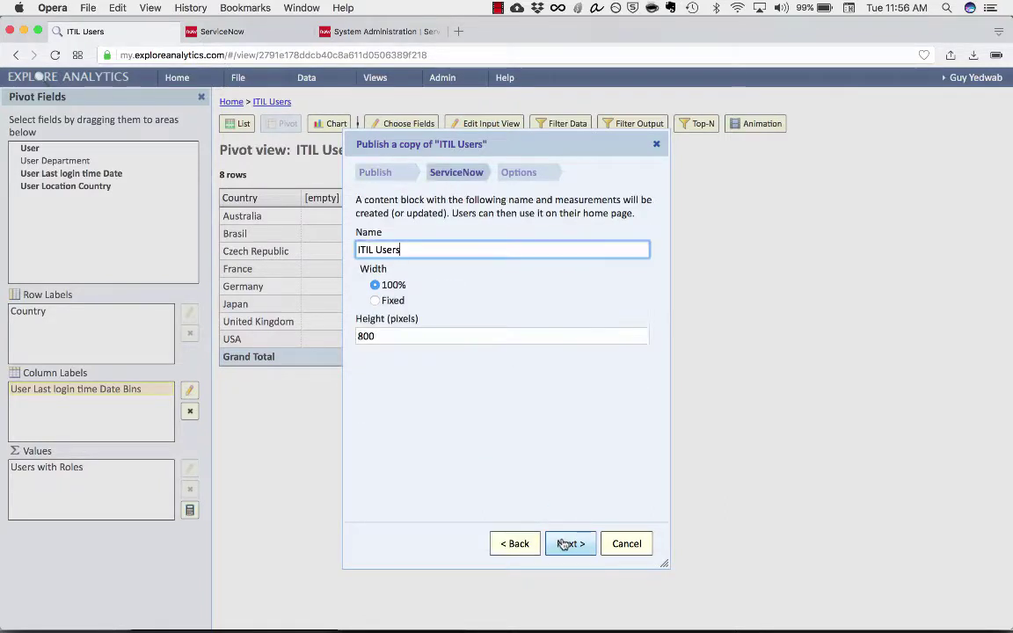
{"action": "left_click", "coordinate": [565, 543]}
{"action": "left_click", "coordinate": [565, 544]}
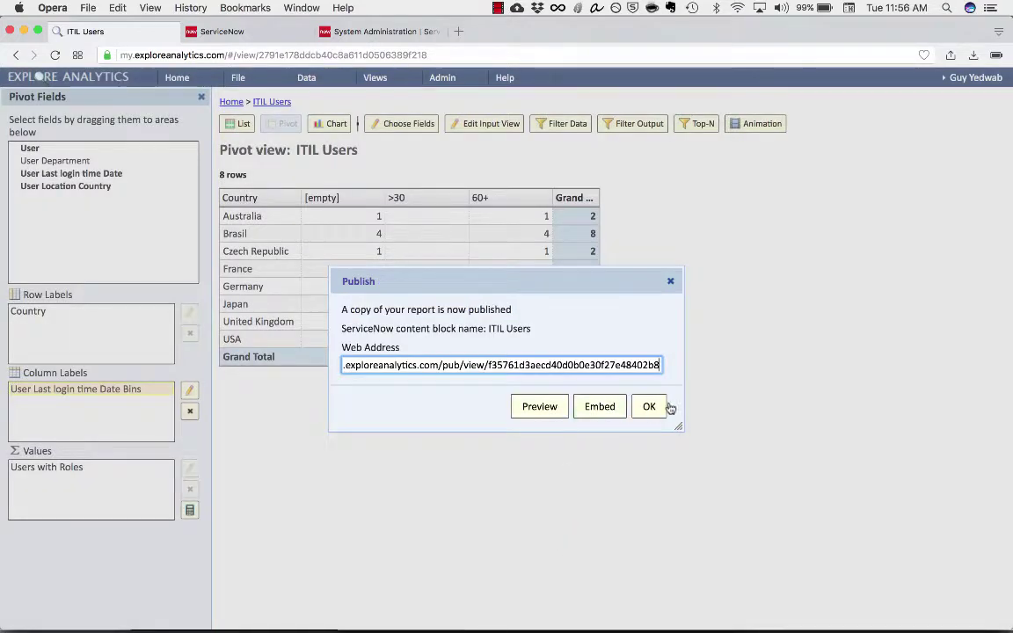
{"action": "left_click", "coordinate": [663, 408]}
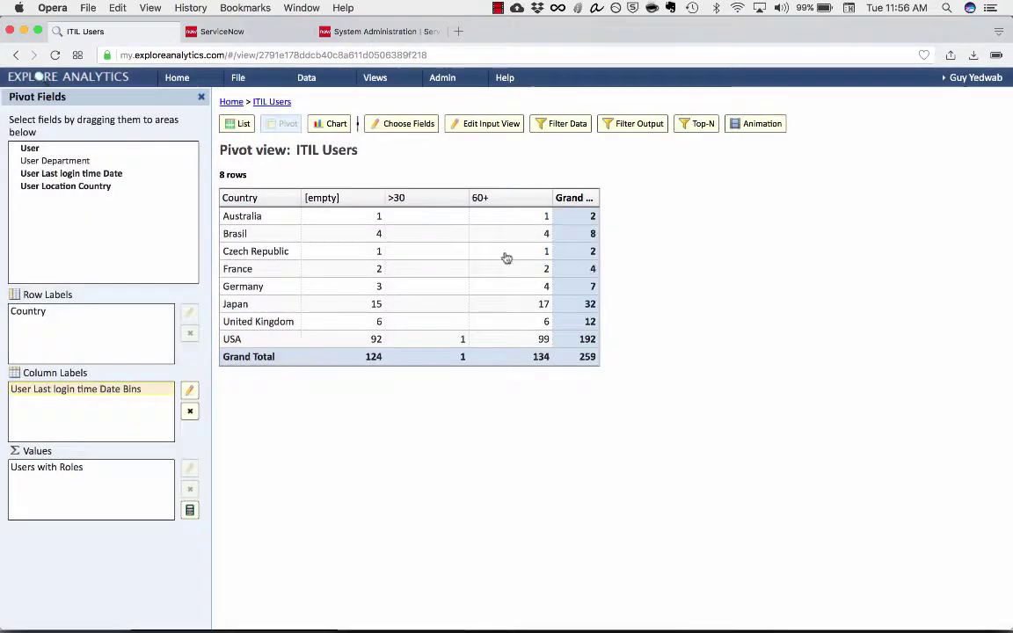
Step: On ServiceNow's My Homepage 4, search Add content for 'explore' and 'iti' to find ITIL Users
{"action": "left_click", "coordinate": [233, 32]}
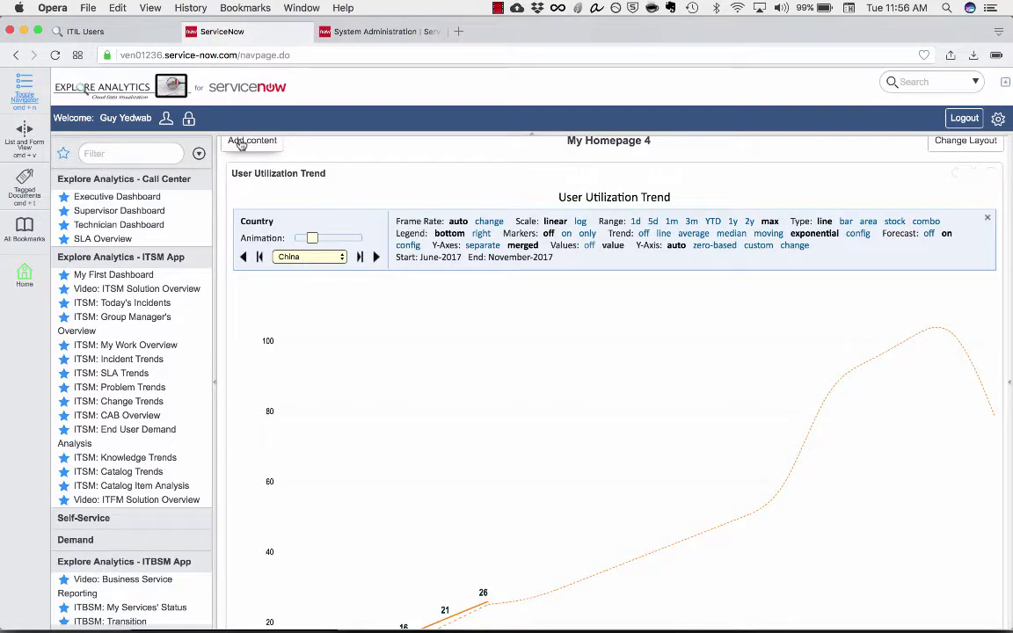
{"action": "left_click", "coordinate": [243, 143]}
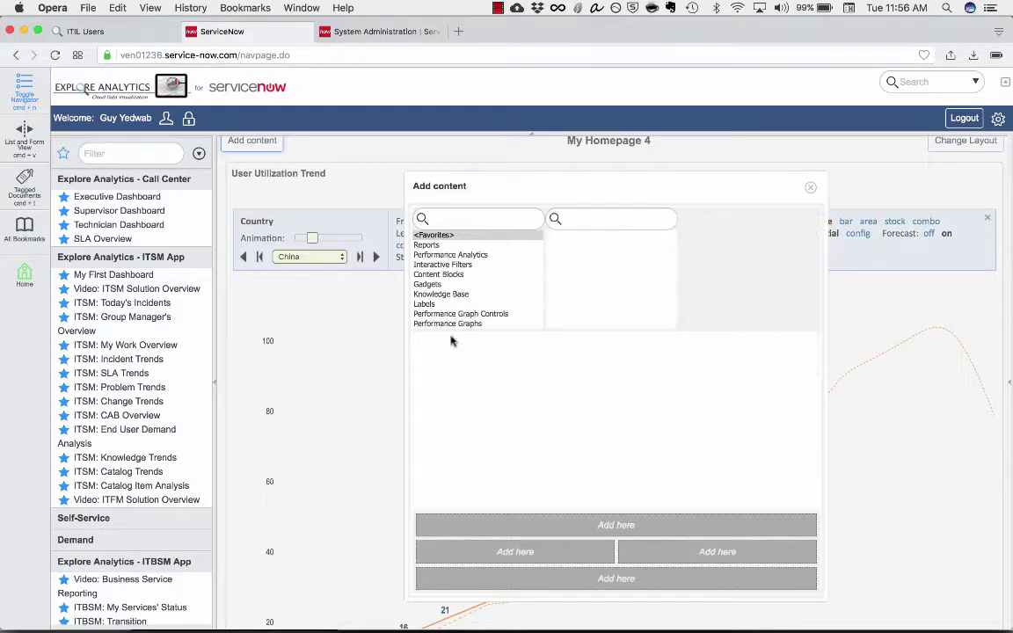
{"action": "scroll", "coordinate": [449, 299], "scroll_direction": "down", "scroll_amount": 2}
{"action": "left_click", "coordinate": [475, 219]}
{"action": "type", "text": "explore"}
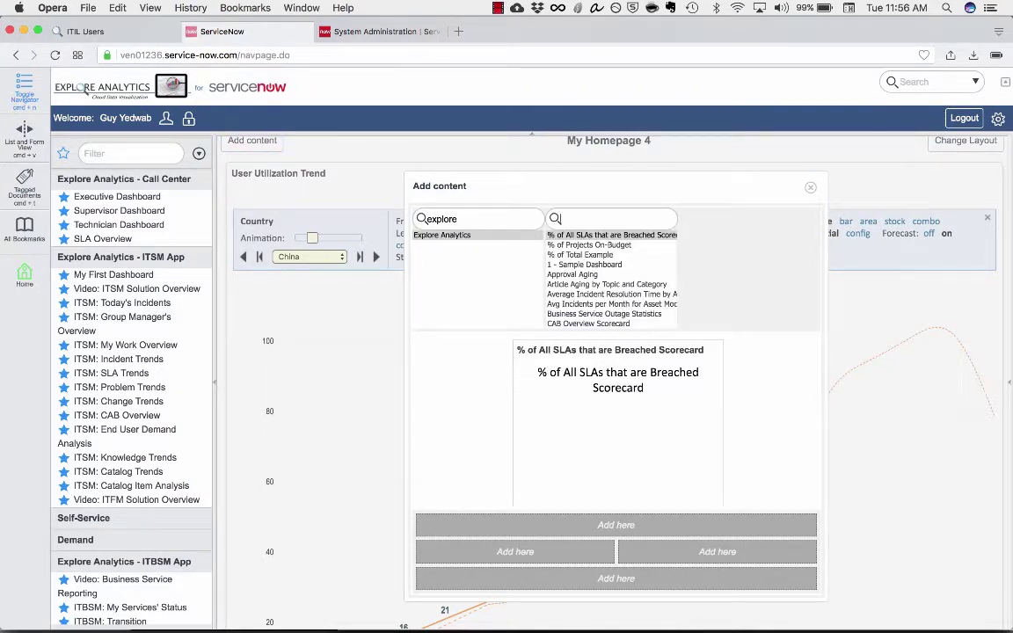
{"action": "left_click", "coordinate": [615, 219]}
{"action": "type", "text": "iti"}
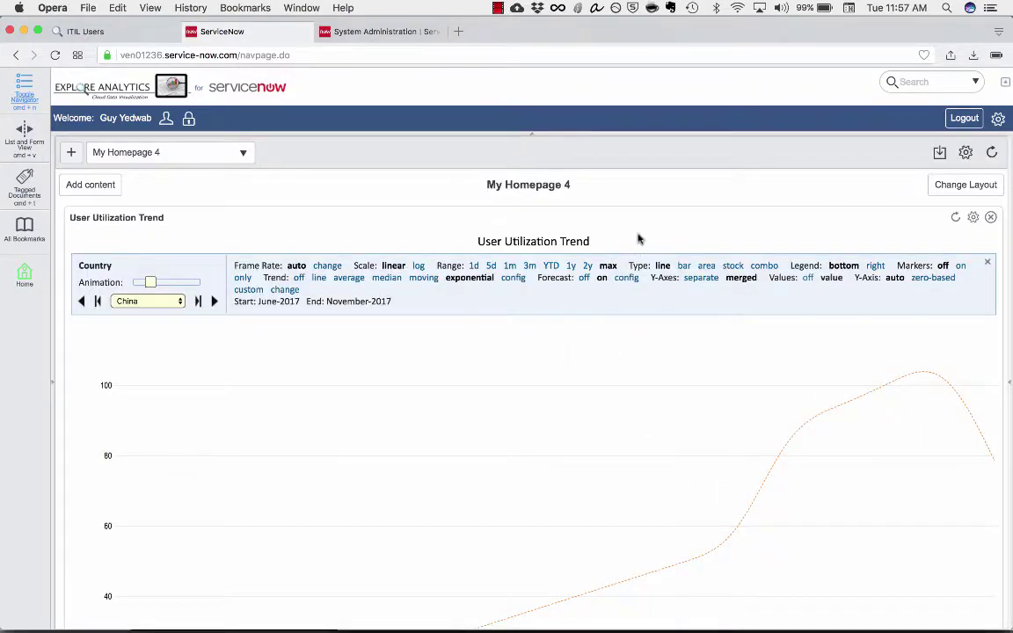
Step: Set the User Utilization Trend chart's Country filter to -- ALL --
{"action": "scroll", "coordinate": [635, 246], "scroll_direction": "down", "scroll_amount": 5}
{"action": "scroll", "coordinate": [630, 258], "scroll_direction": "up", "scroll_amount": 3}
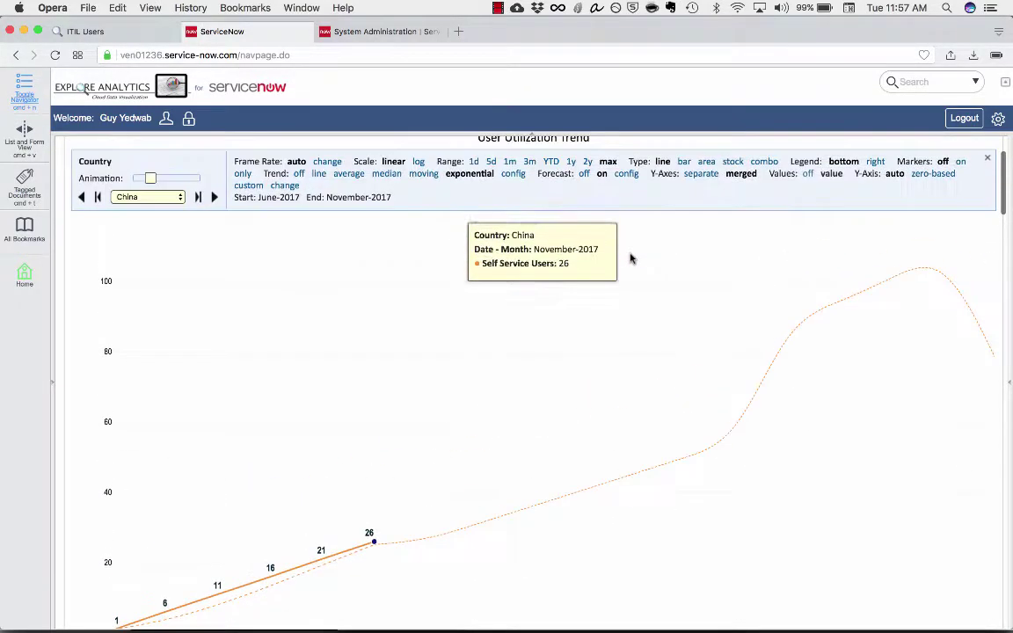
{"action": "left_click", "coordinate": [117, 197]}
{"action": "left_click", "coordinate": [134, 162]}
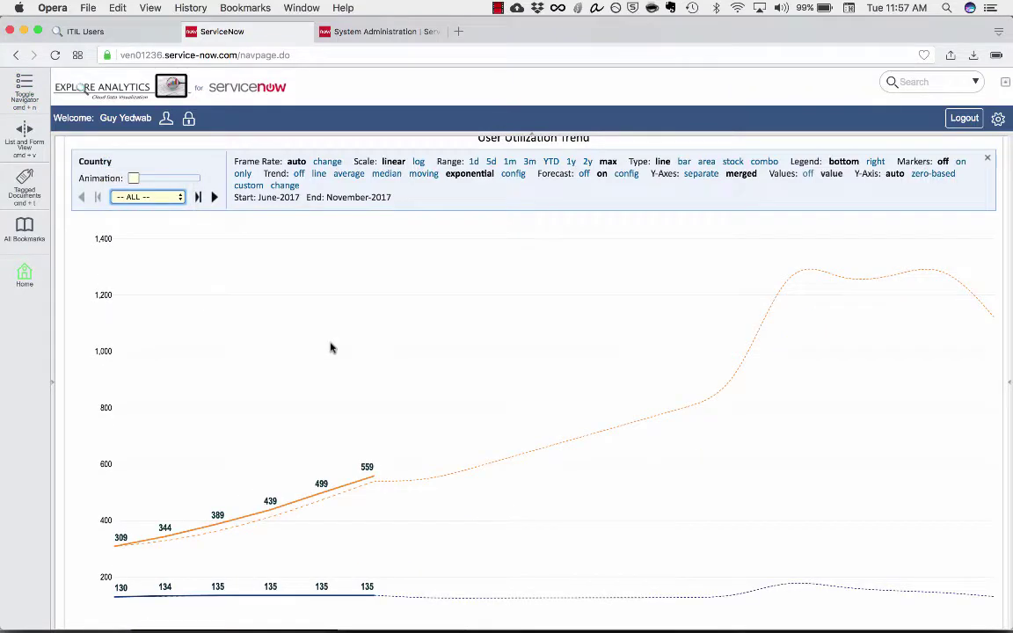
Step: Scroll down to review the ITIL Users pivot, totaling 259 across 8 countries
{"action": "scroll", "coordinate": [331, 347], "scroll_direction": "down", "scroll_amount": 2}
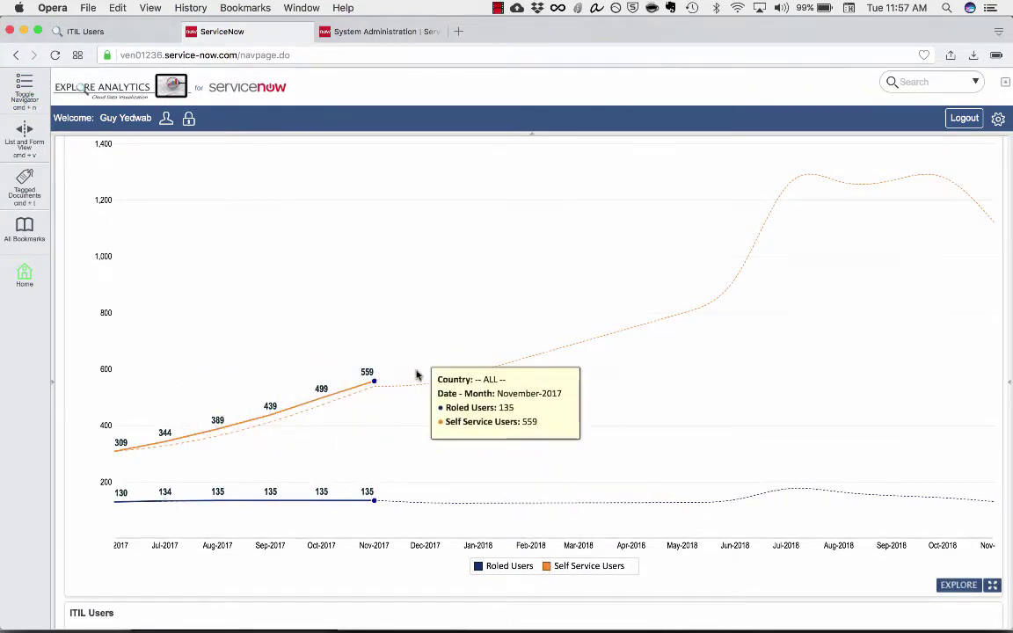
{"action": "scroll", "coordinate": [417, 375], "scroll_direction": "down", "scroll_amount": 5}
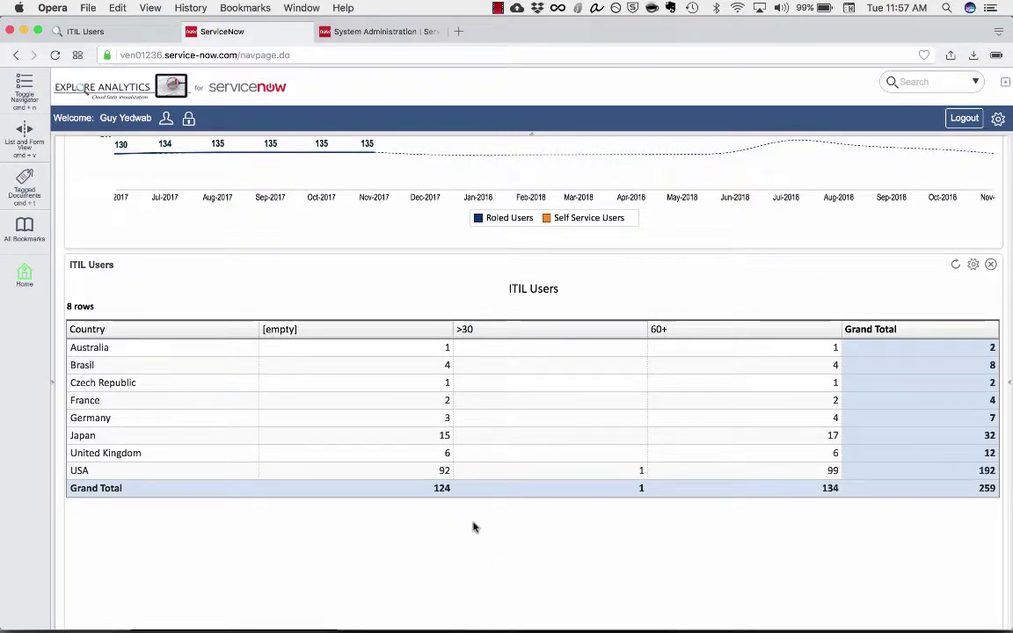
{"action": "scroll", "coordinate": [473, 527], "scroll_direction": "up", "scroll_amount": 8}
{"action": "scroll", "coordinate": [473, 528], "scroll_direction": "down", "scroll_amount": 2}
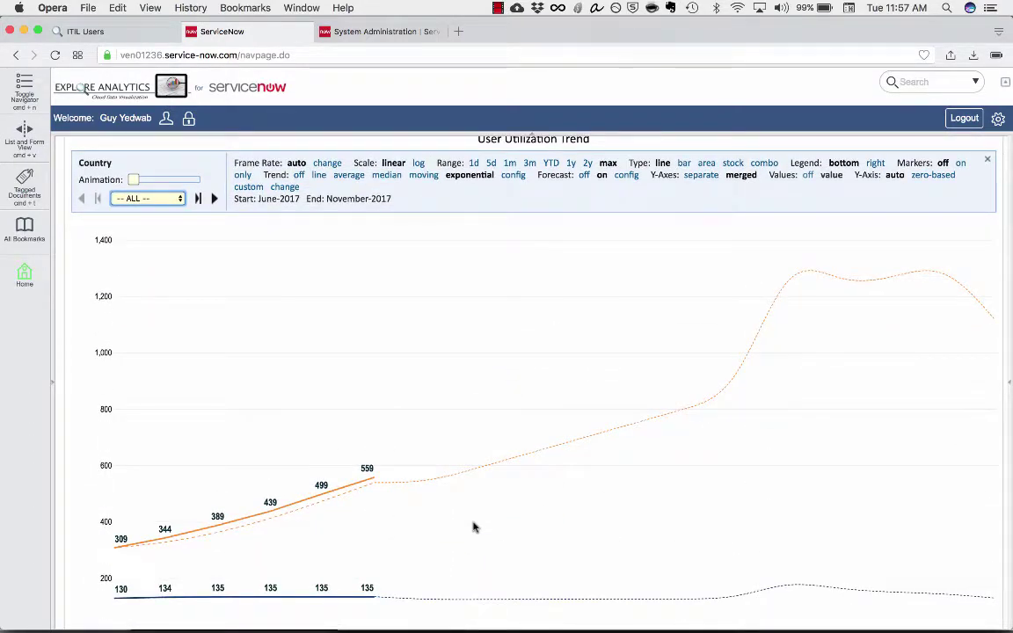
{"action": "scroll", "coordinate": [473, 527], "scroll_direction": "down", "scroll_amount": 1}
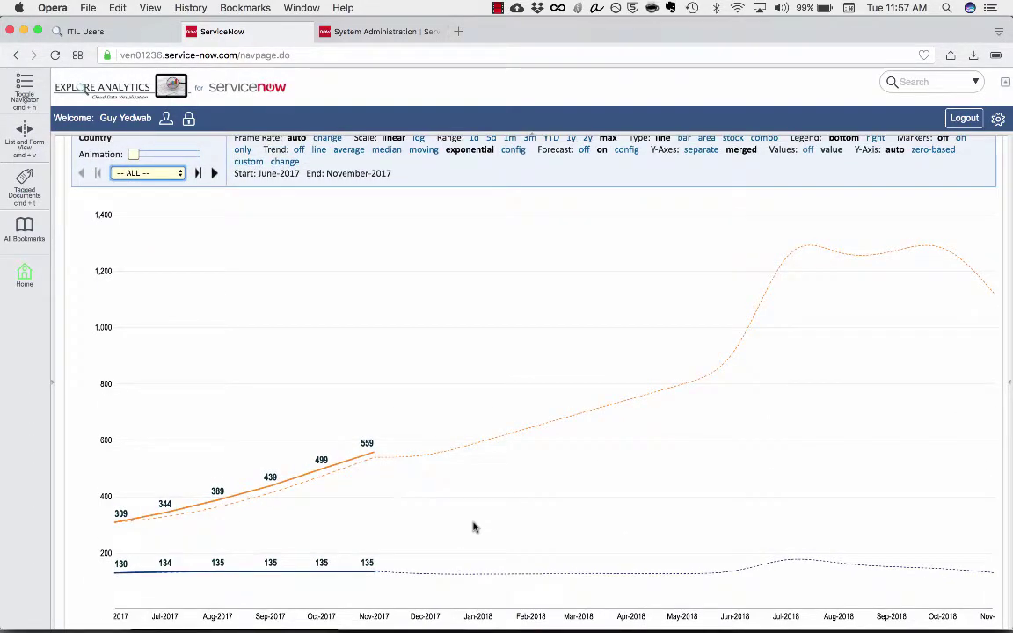
{"action": "scroll", "coordinate": [473, 532], "scroll_direction": "down", "scroll_amount": 10}
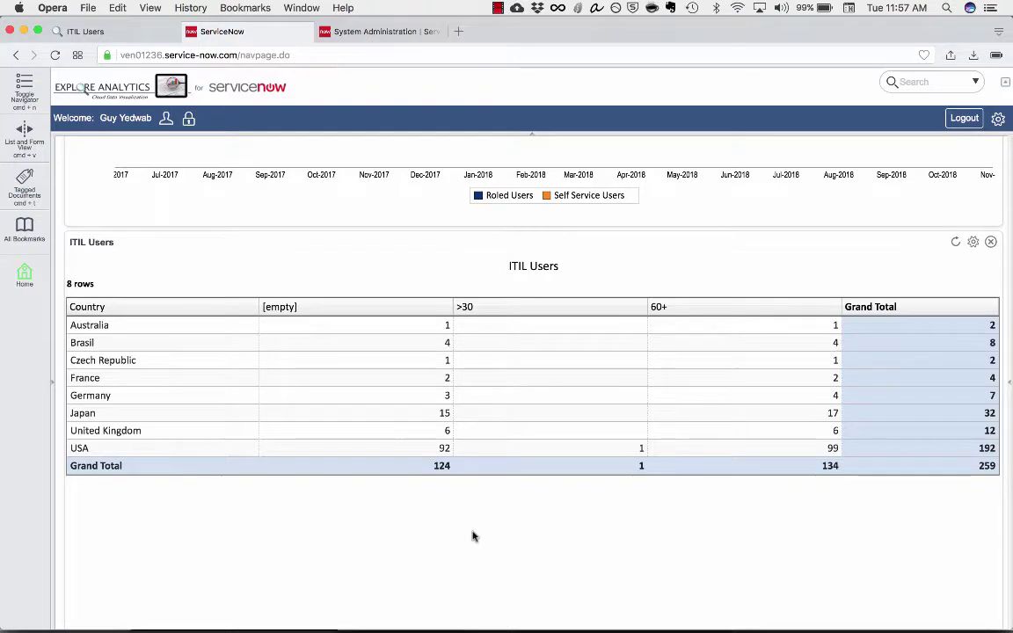
Step: Open the Explore Analytics registration page in a new browser tab
{"action": "left_click", "coordinate": [457, 31]}
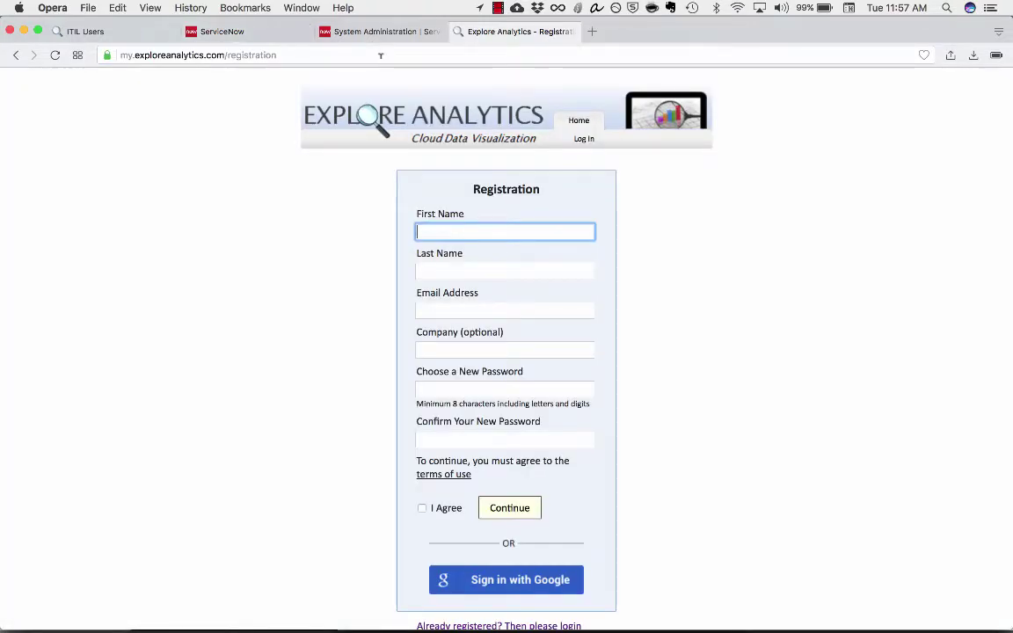